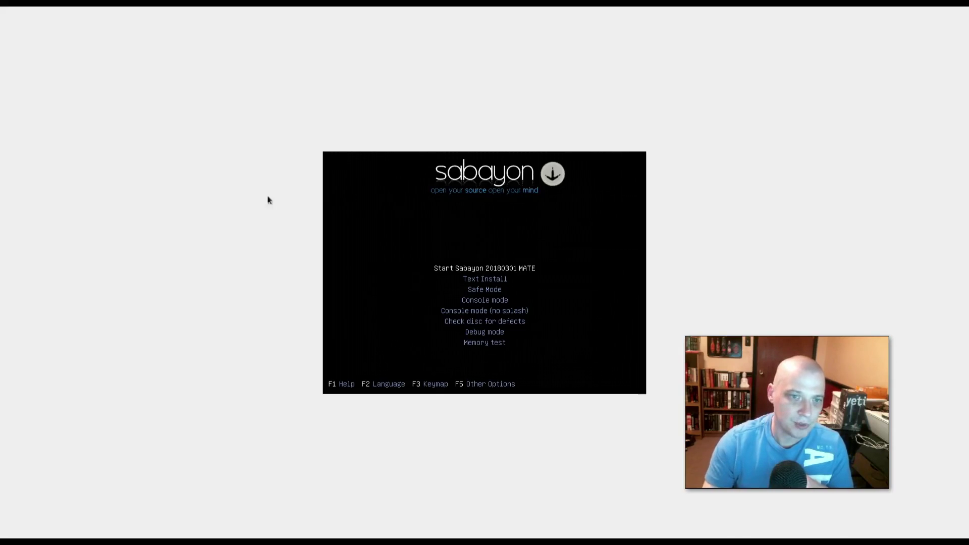
- Capture input in the VM and boot the 'Start Sabayon 20180301 MATE' entry
click(637, 237)
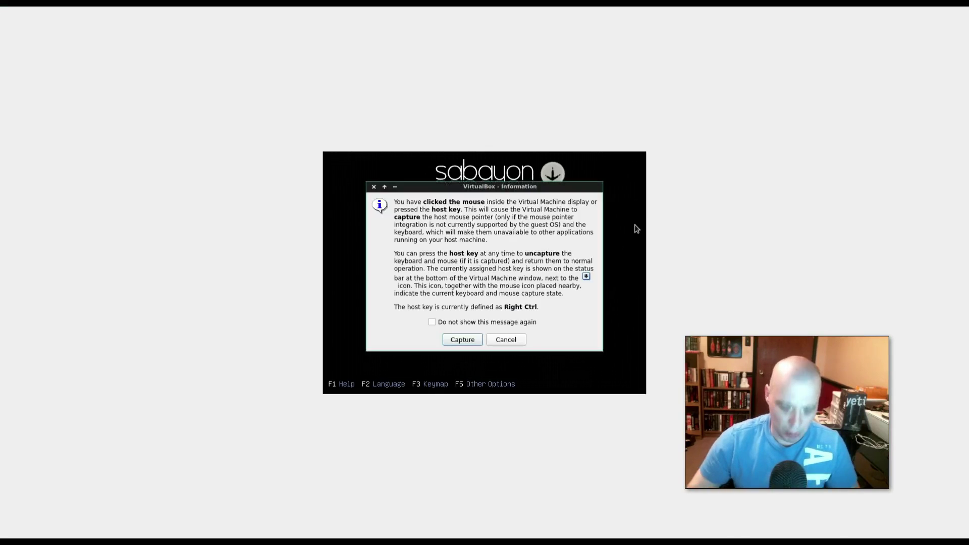
key(Return)
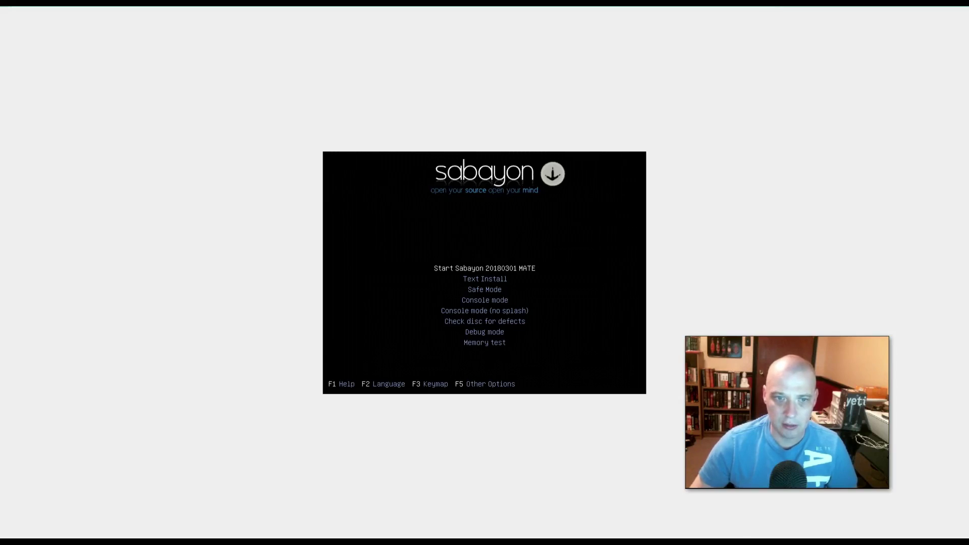
key(Return)
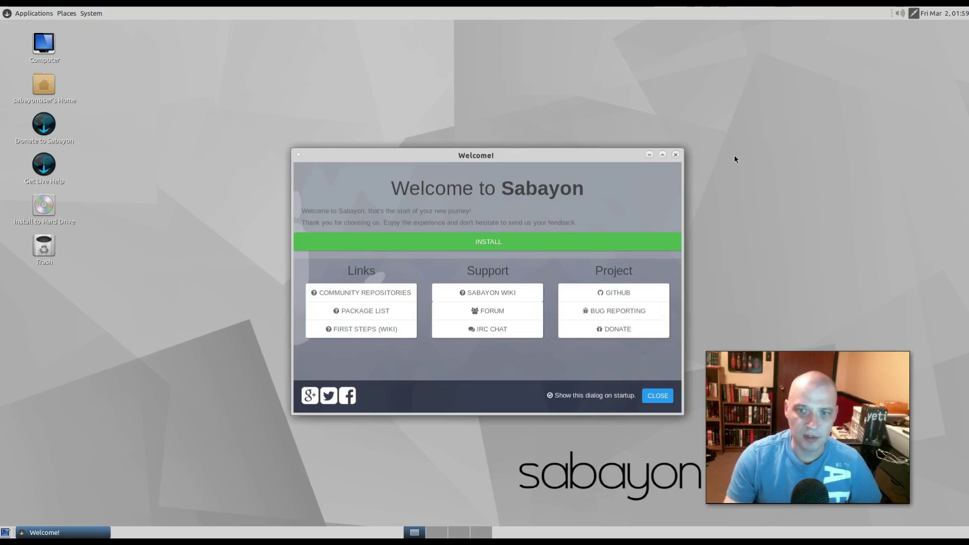
- Open the Sabayon 18.03 installer using INSTALL in the Welcome to Sabayon window
click(27, 13)
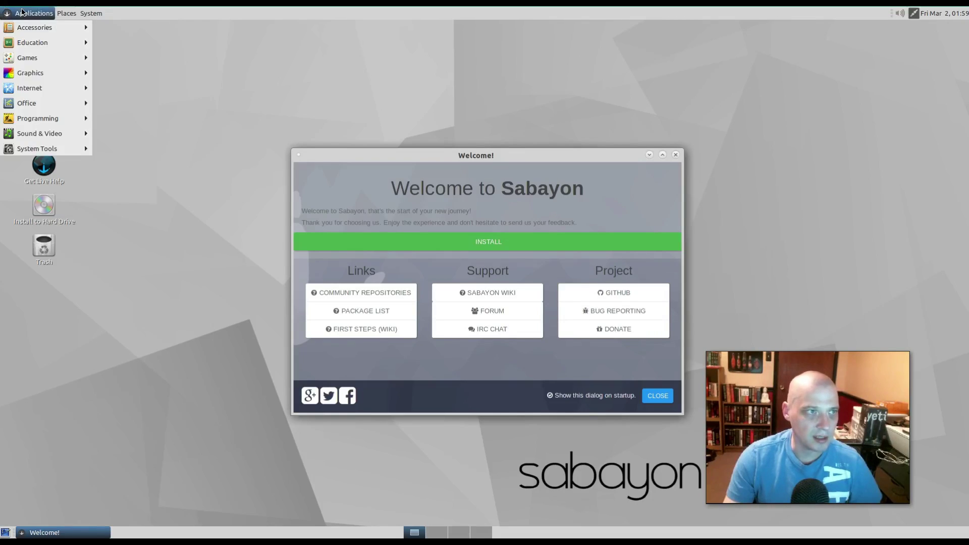
click(31, 13)
click(533, 138)
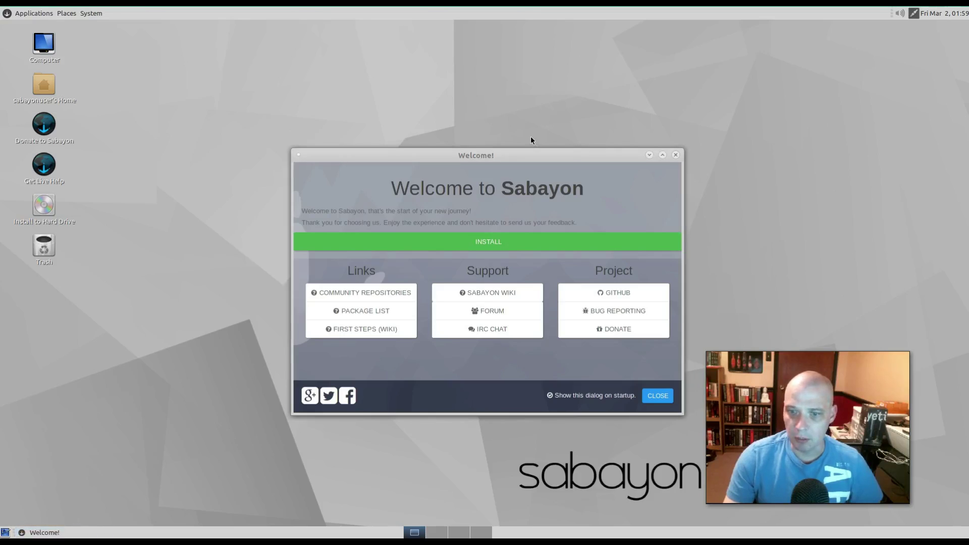
click(536, 155)
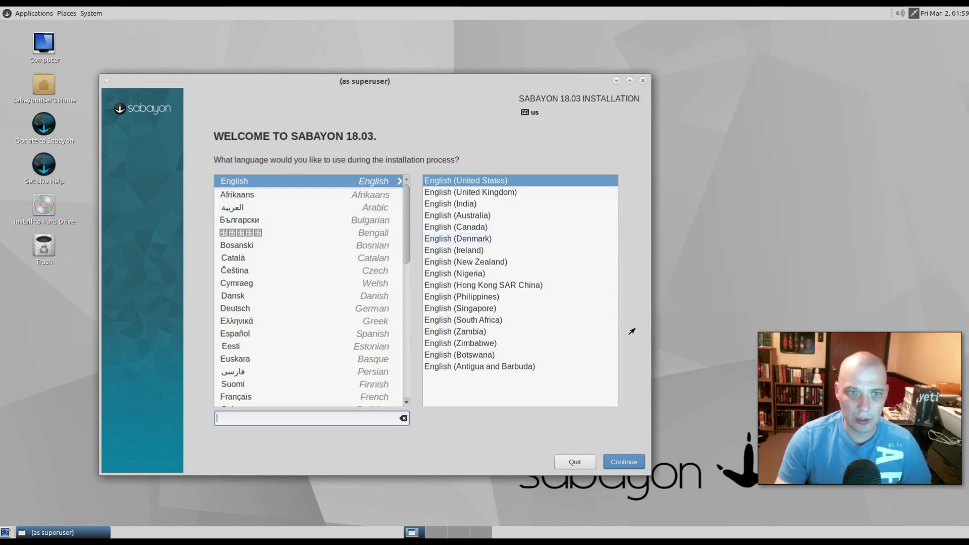
- Continue in English (United States), auto-partition the 15 GiB disk, and begin installation
click(616, 463)
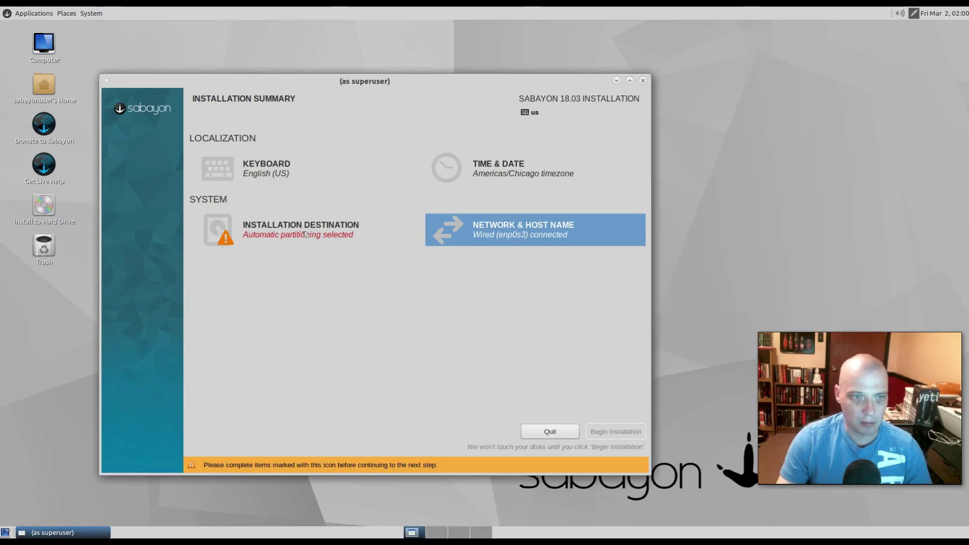
click(302, 235)
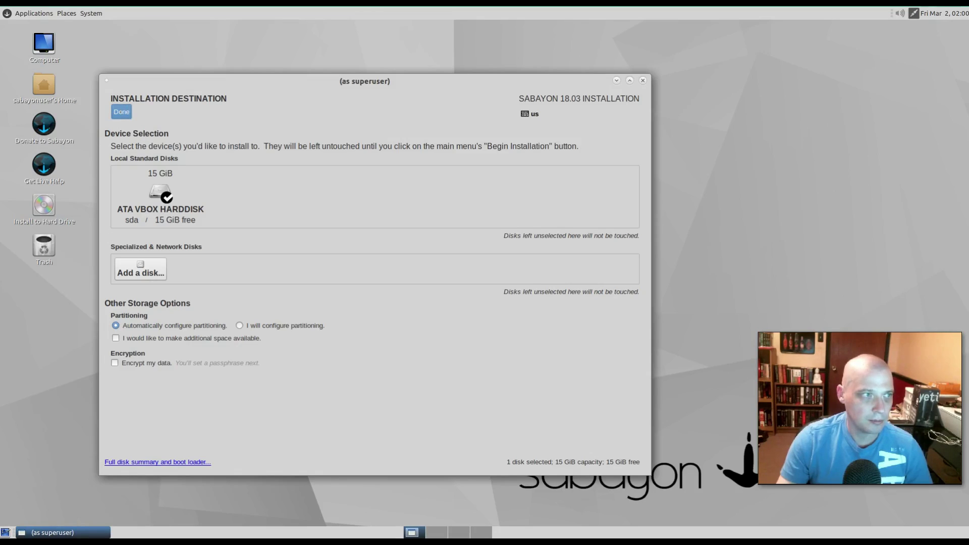
click(121, 112)
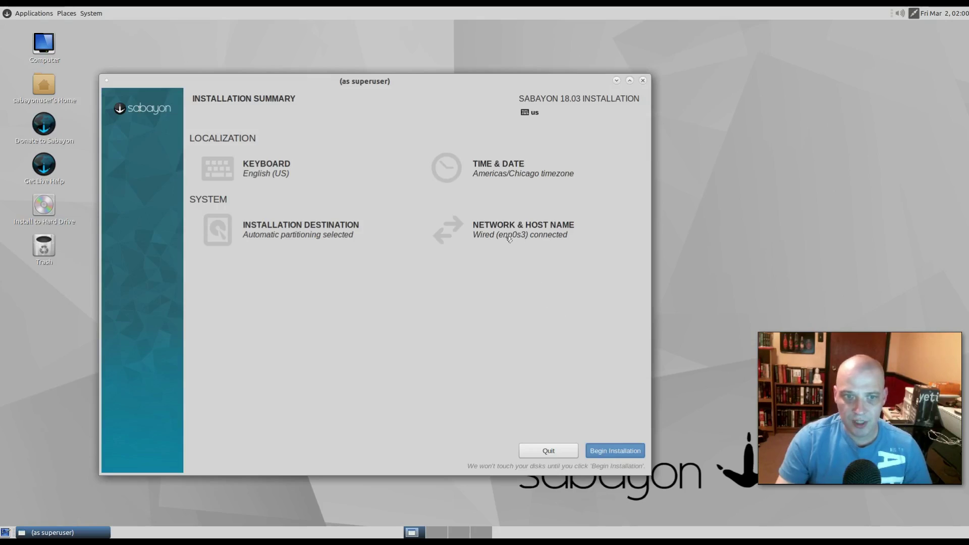
click(614, 451)
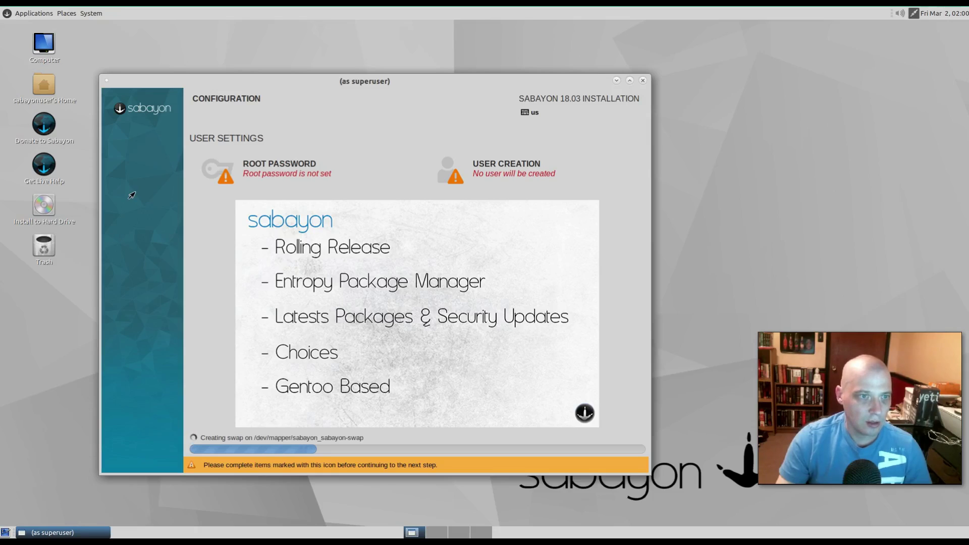
- Set and confirm the root password
click(273, 176)
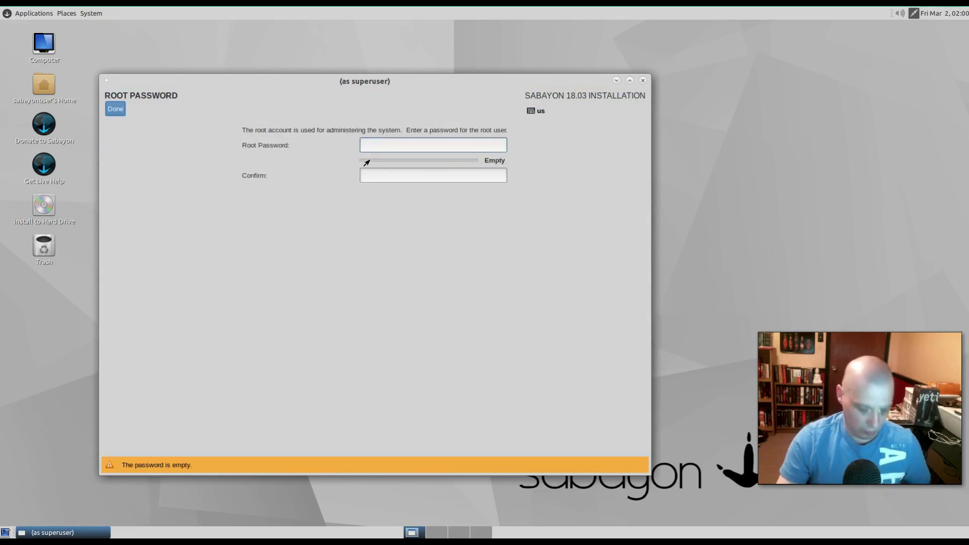
click(378, 173)
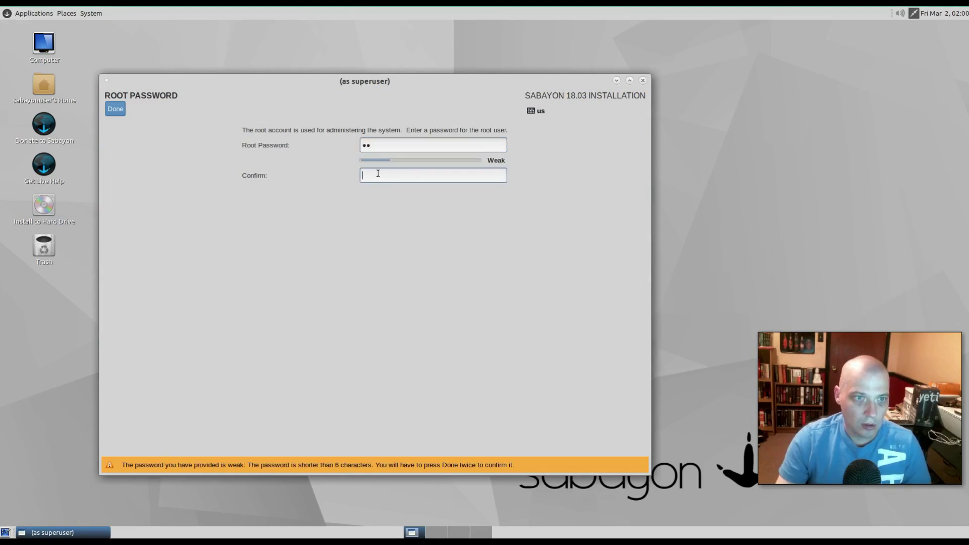
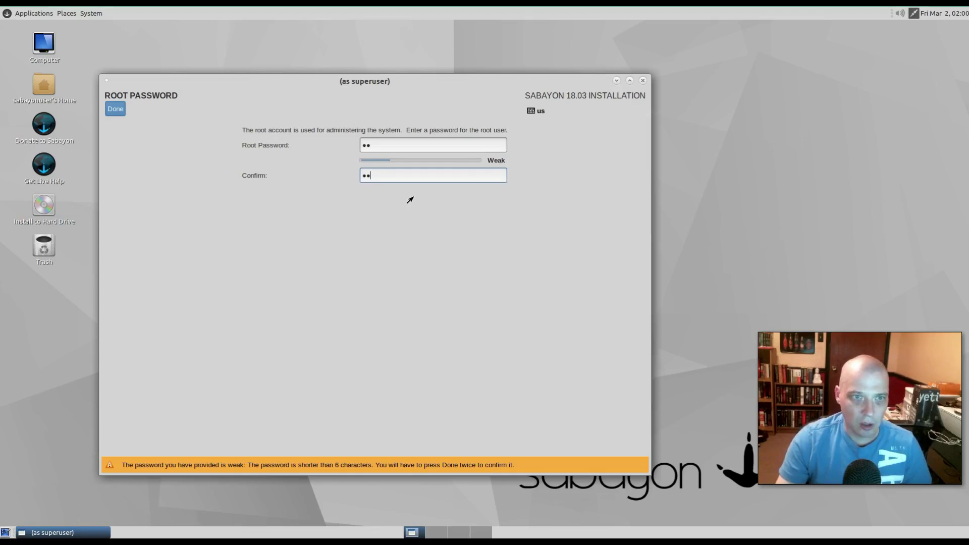
click(114, 108)
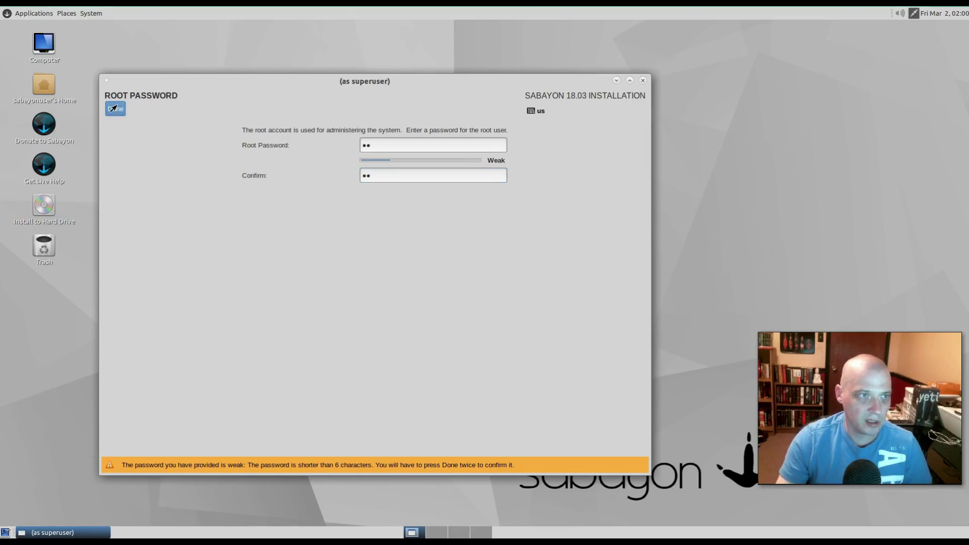
- Create a regular user with a name and confirmed password, accepting the weak-password warning
click(115, 109)
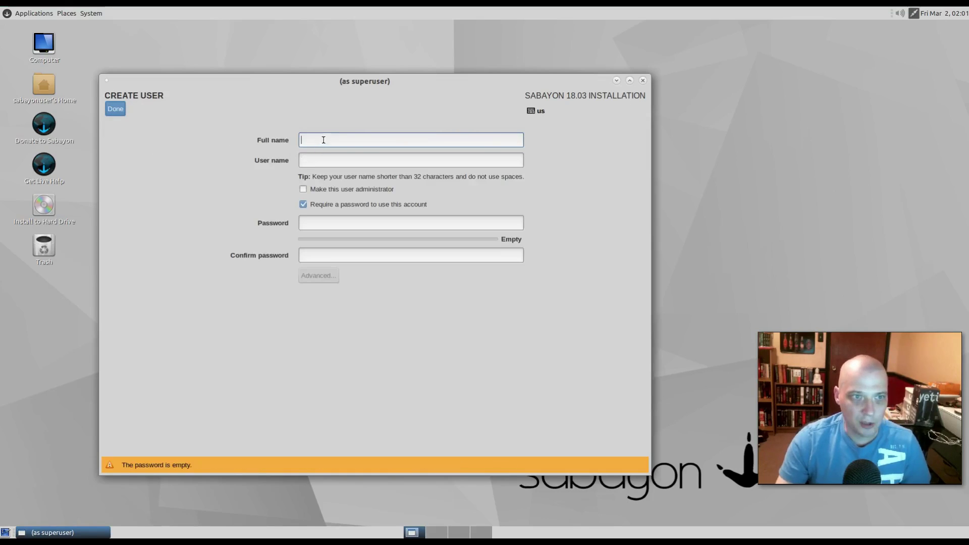
text(dt)
click(329, 223)
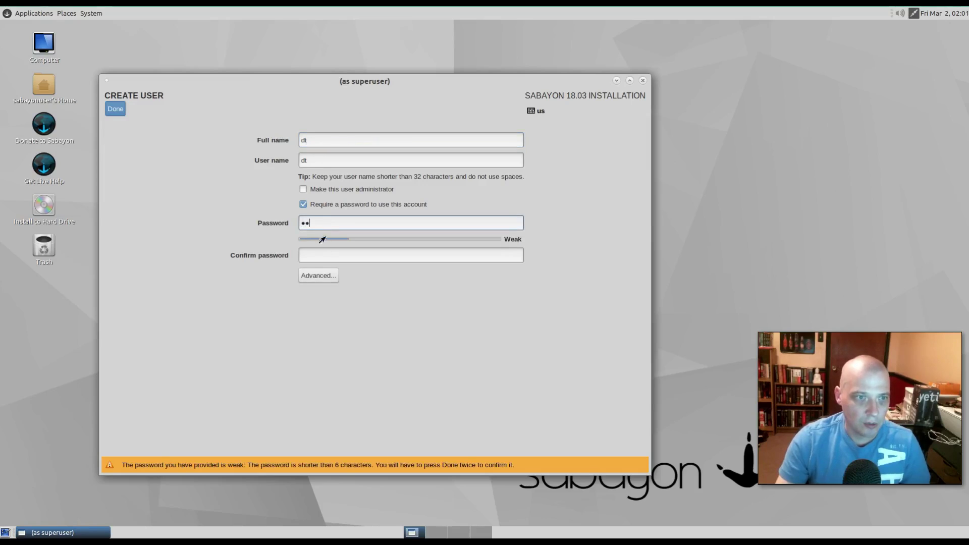
click(325, 254)
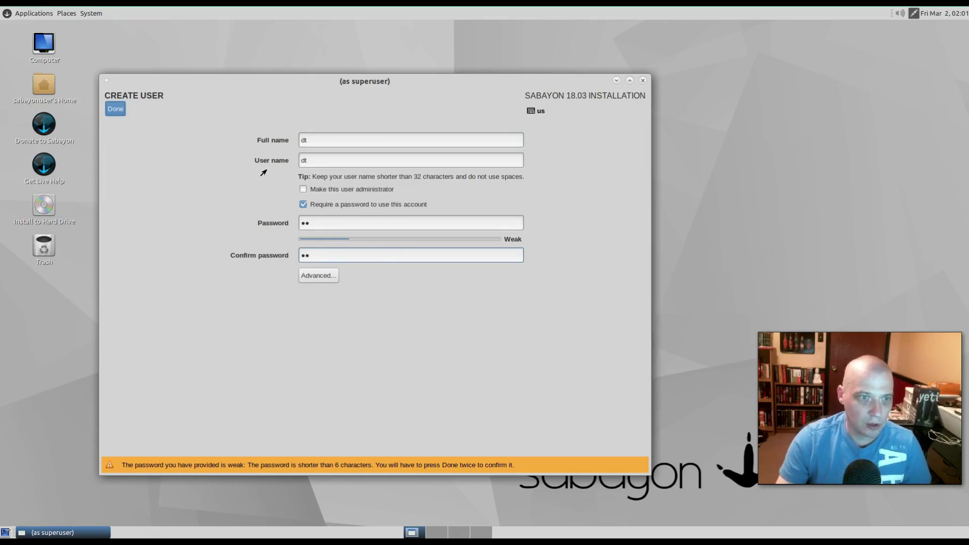
click(113, 109)
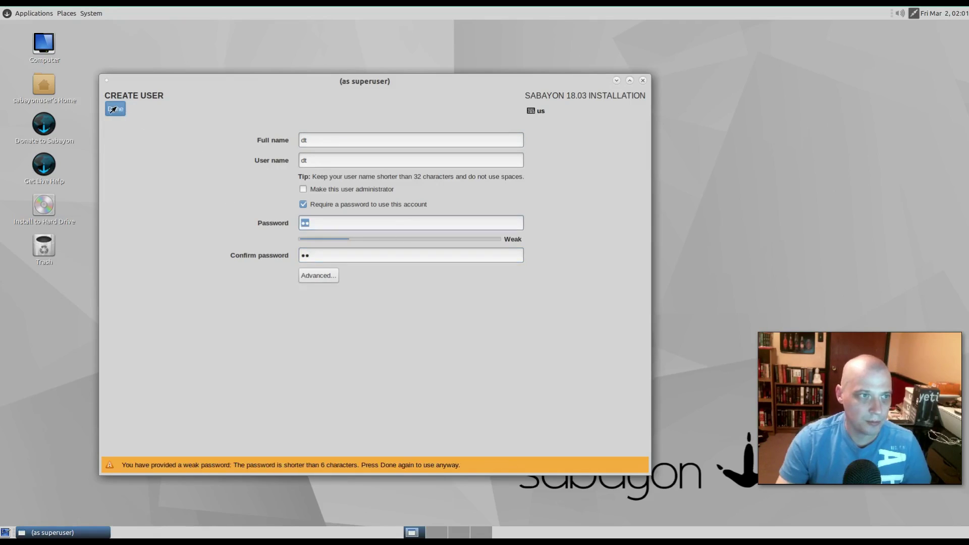
click(113, 109)
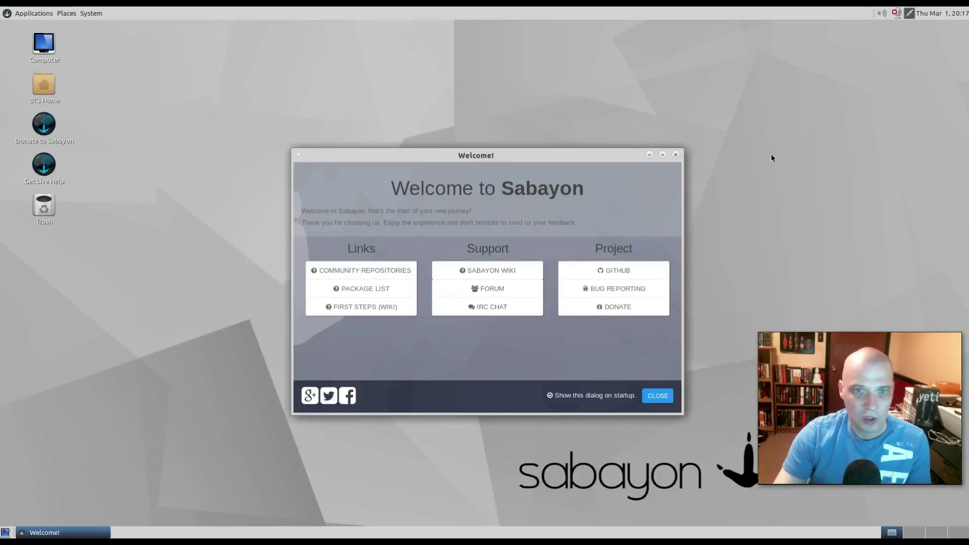
- Move the Welcome to Sabayon window aside and close it
drag(598, 151, 481, 151)
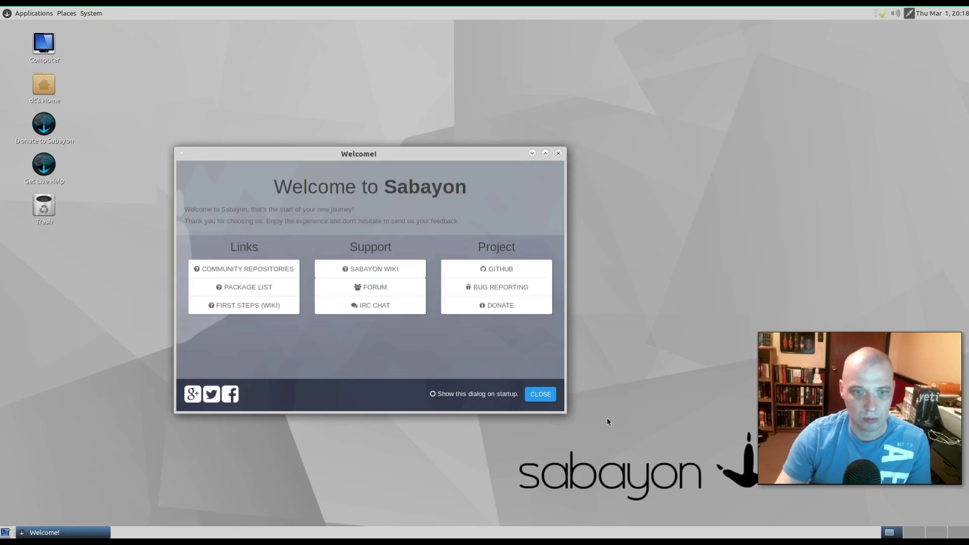
click(540, 398)
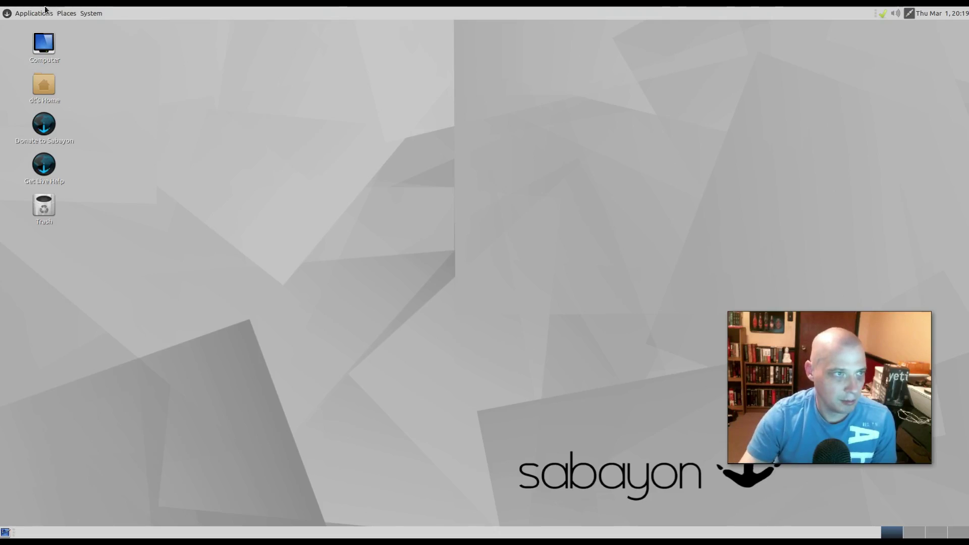
click(29, 13)
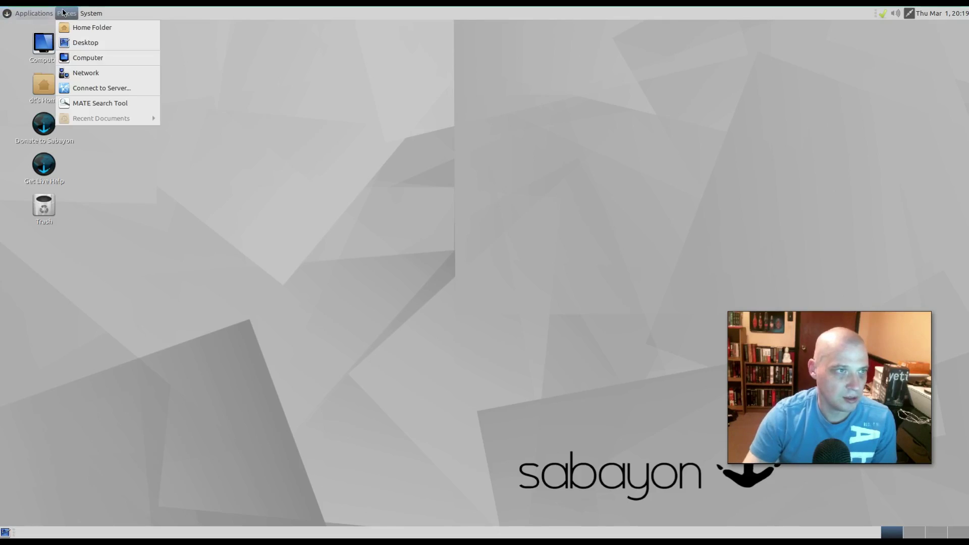
click(413, 25)
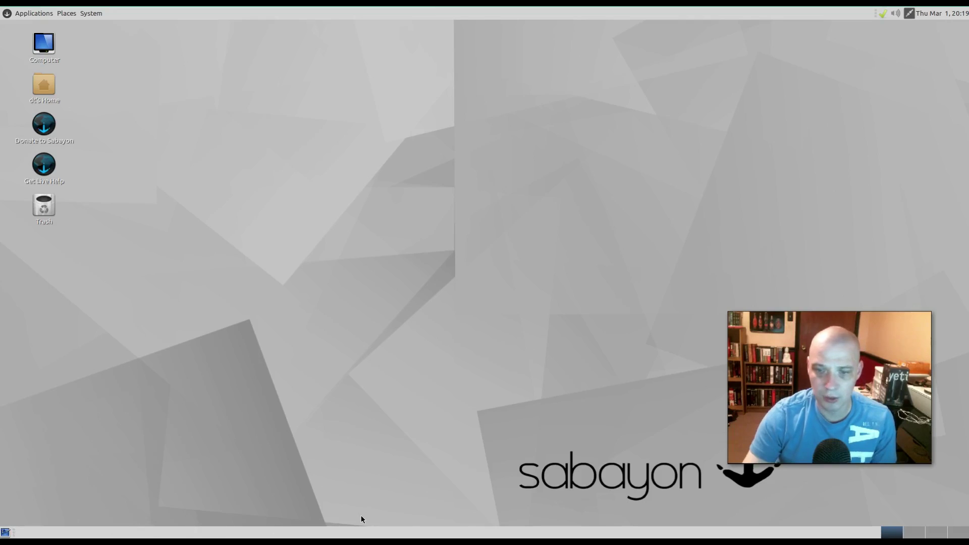
double_click(47, 89)
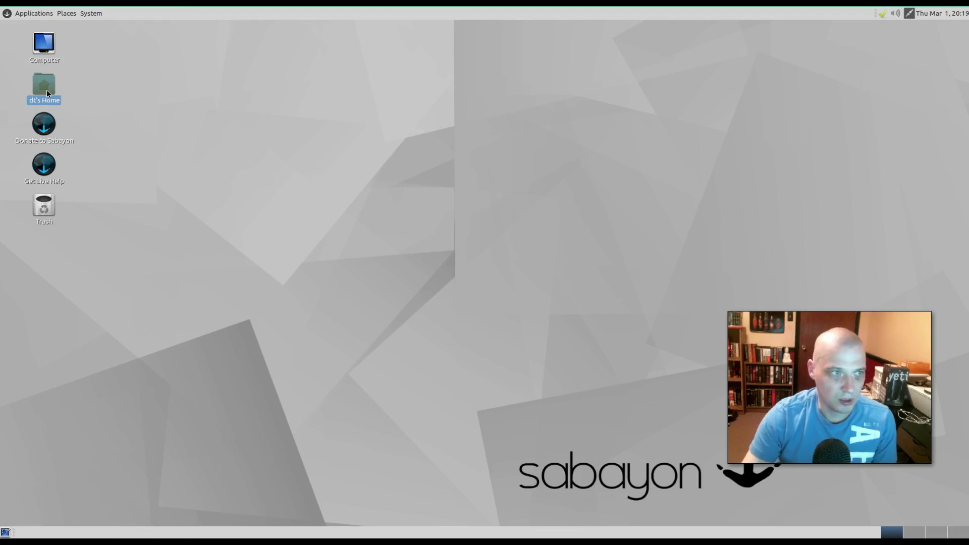
drag(500, 134, 339, 86)
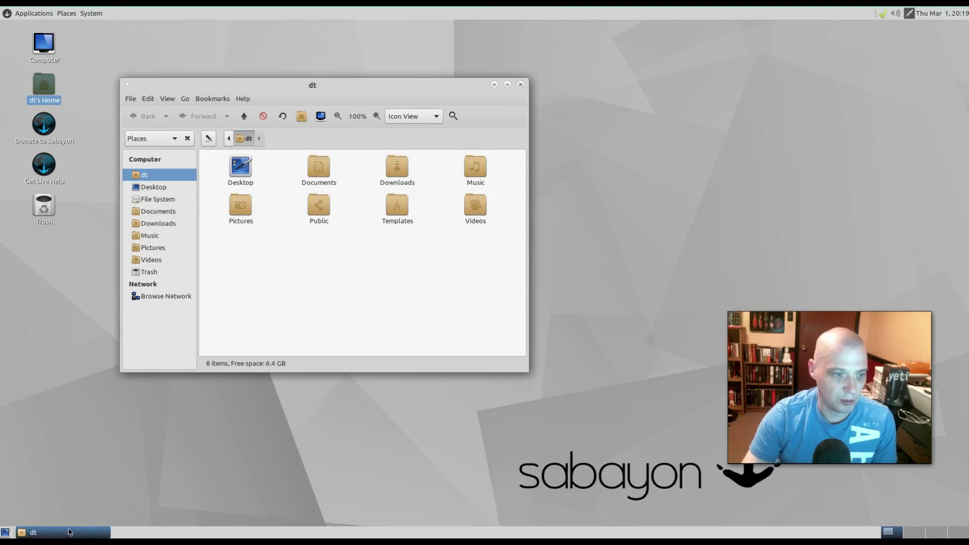
click(70, 532)
click(69, 532)
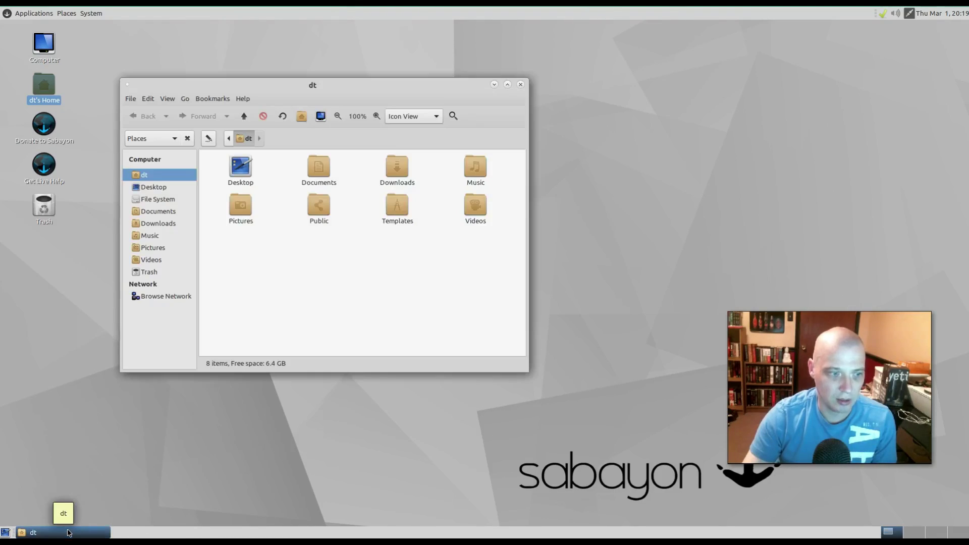
click(521, 85)
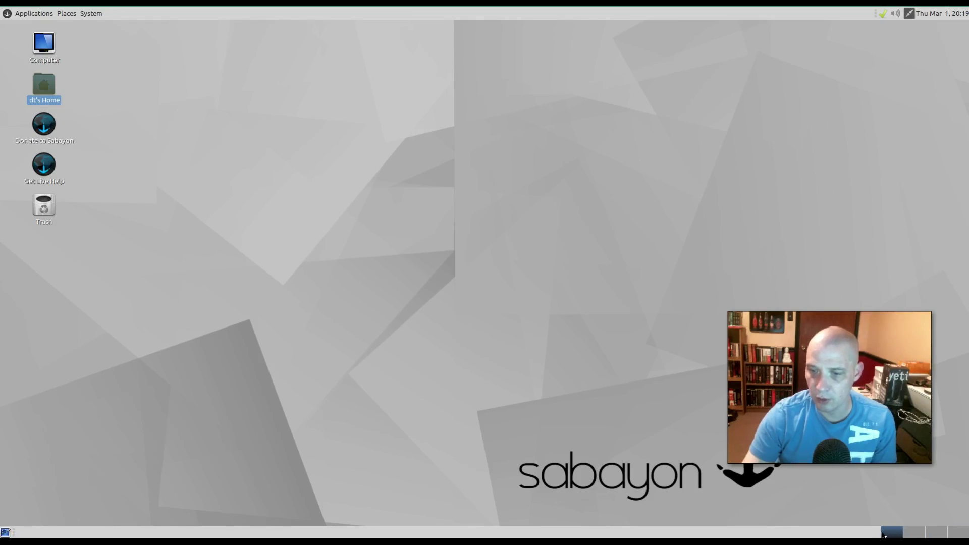
click(914, 532)
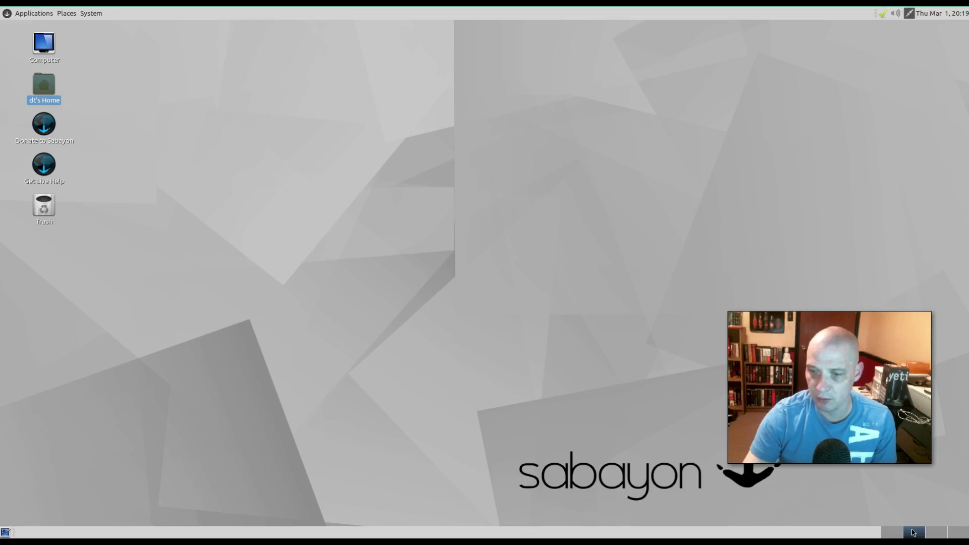
click(940, 533)
click(959, 535)
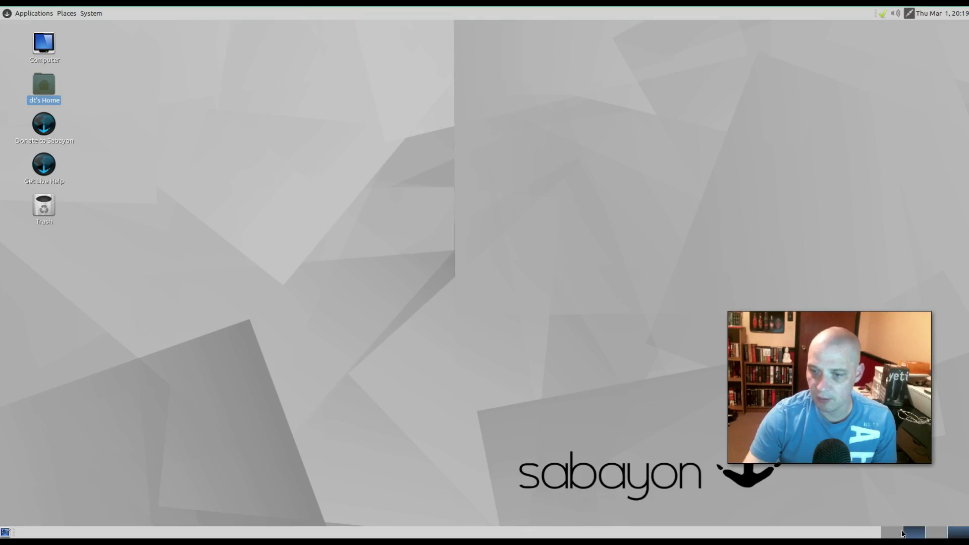
click(893, 532)
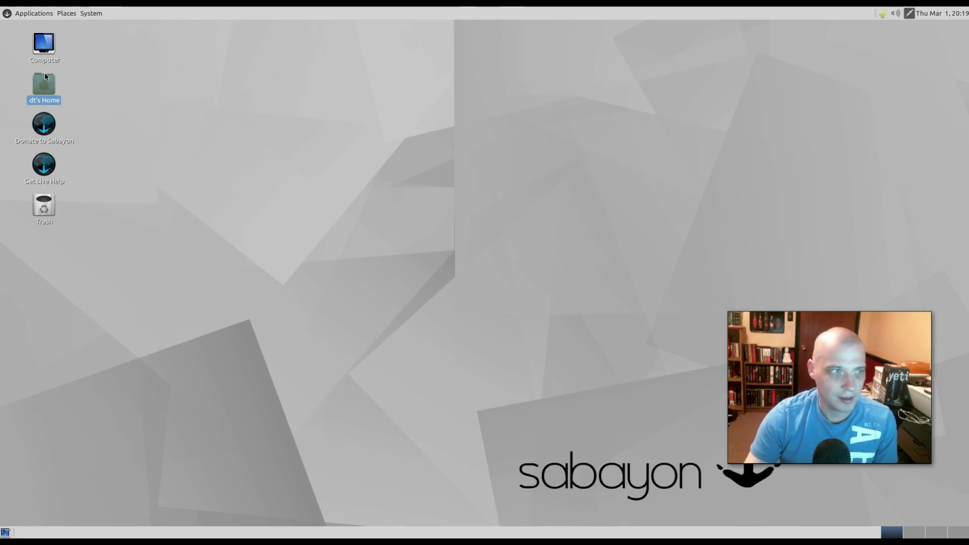
- Launch Atom from Accessories and close its welcome guide
click(28, 13)
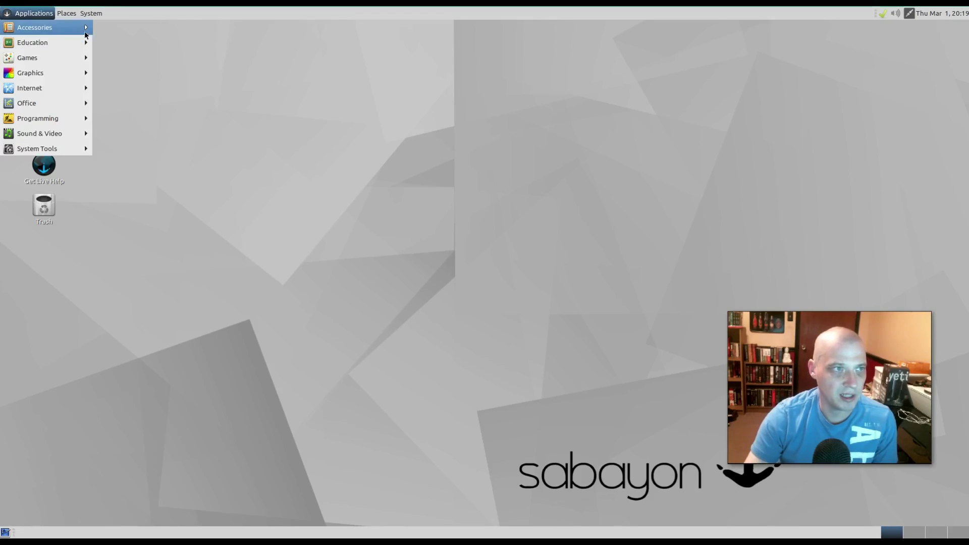
mouse_move(85, 34)
click(146, 28)
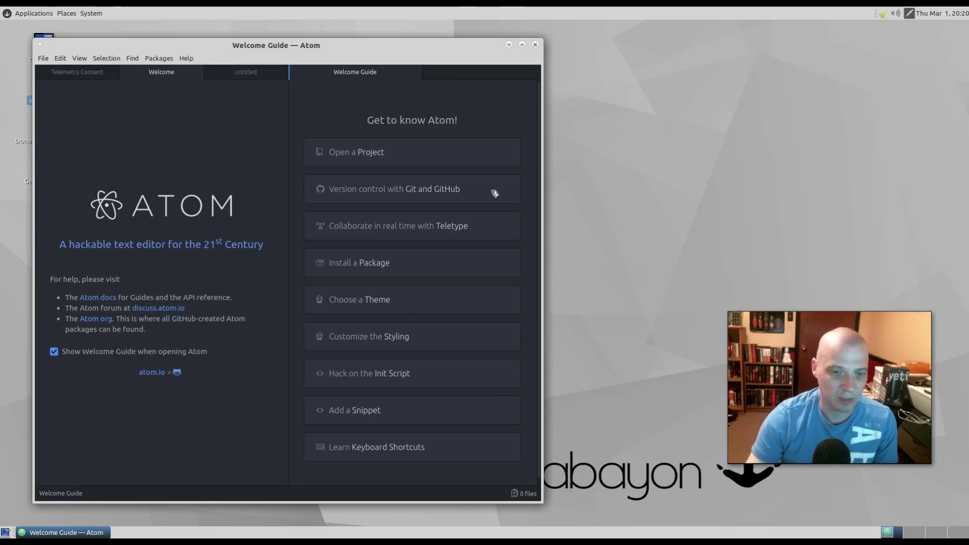
click(535, 45)
- Check Pluma's About version info, quit Pluma, then browse the Education applications
click(44, 14)
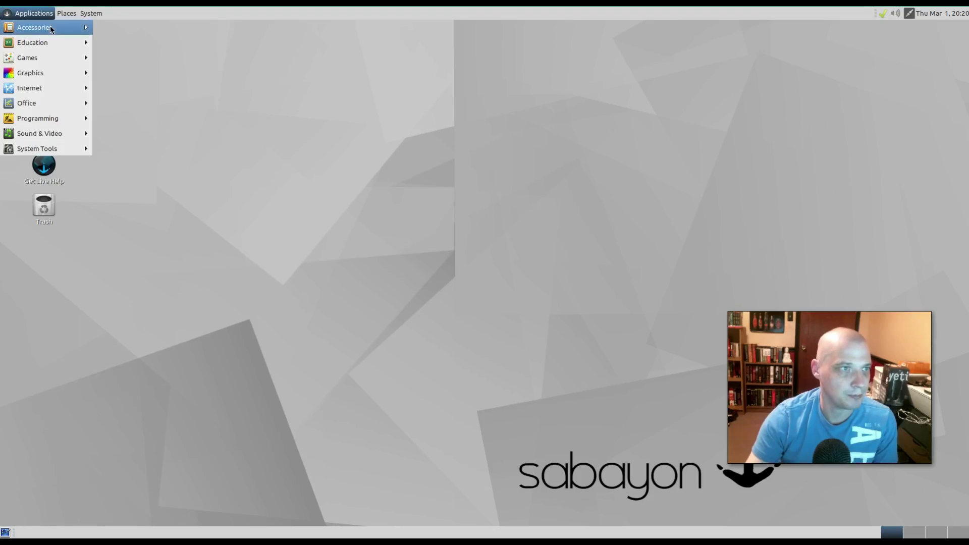
mouse_move(50, 25)
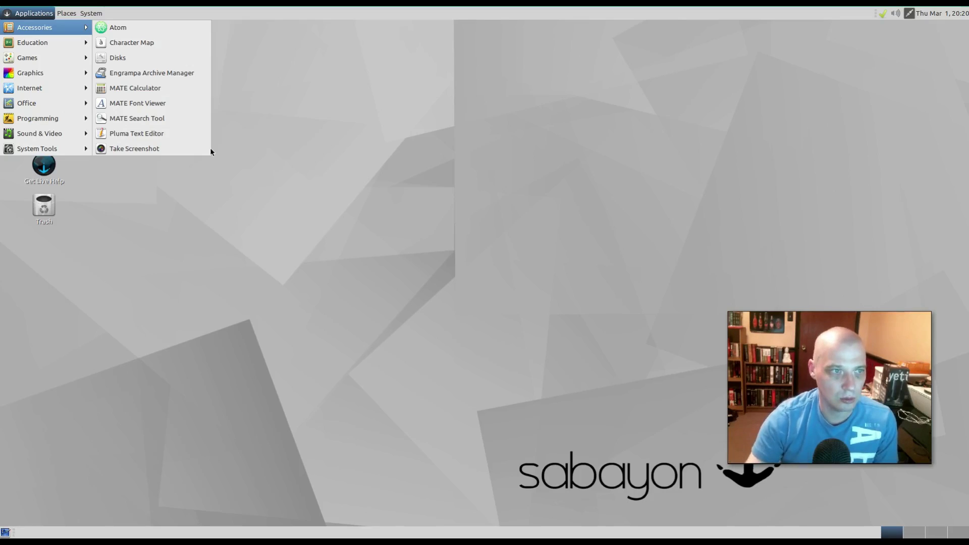
click(207, 134)
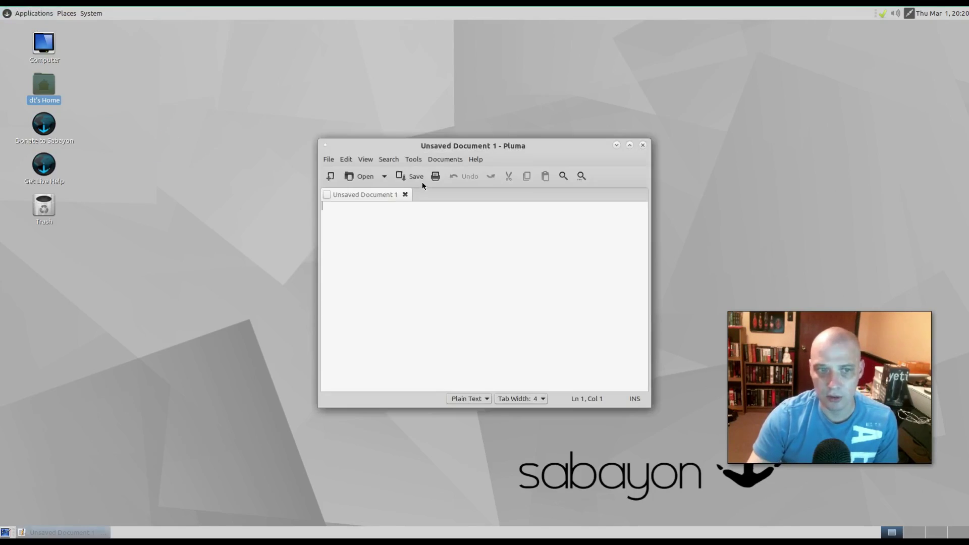
click(476, 160)
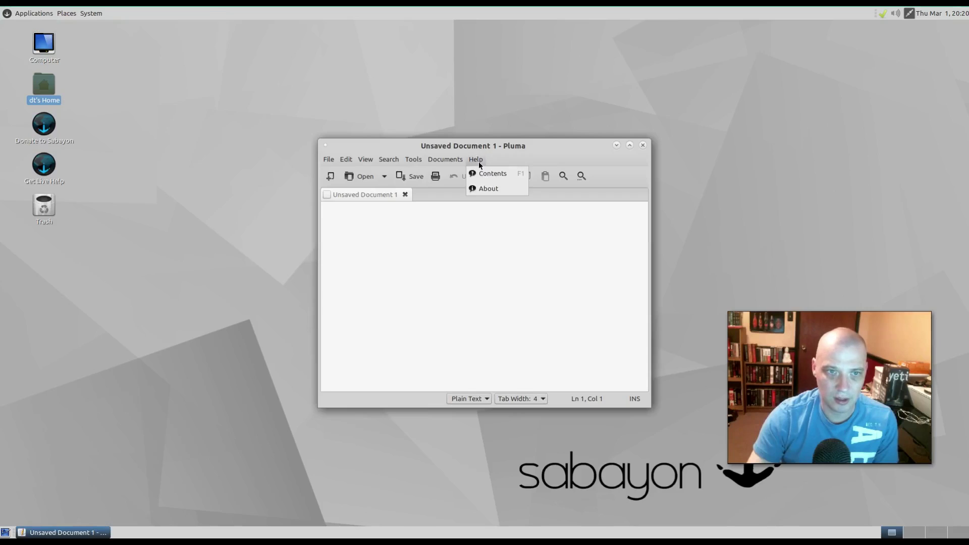
click(488, 187)
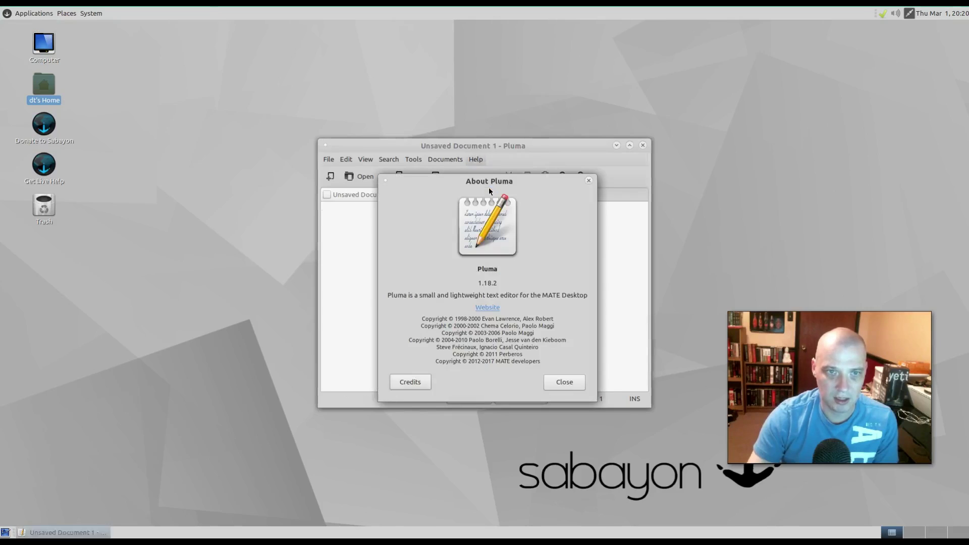
click(588, 181)
key(ctrl+q)
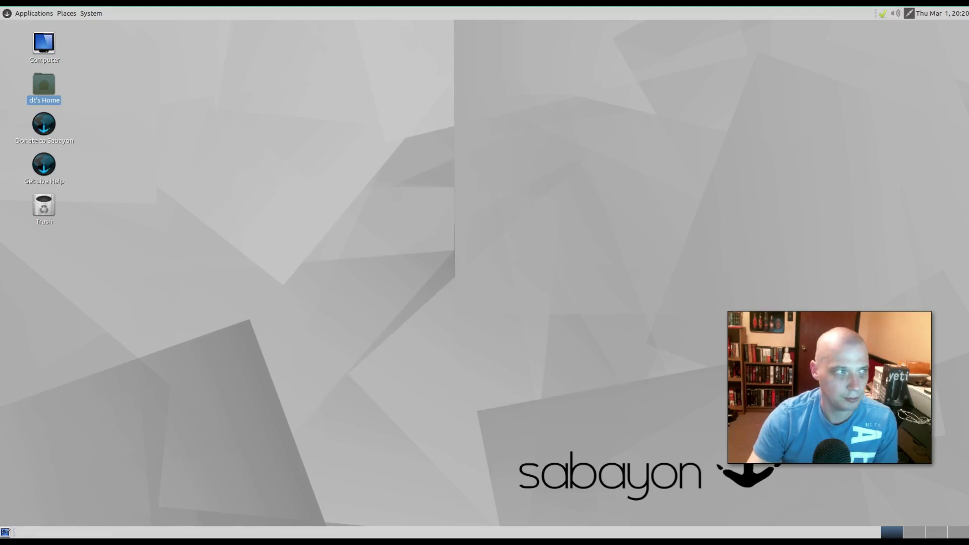
click(33, 14)
mouse_move(85, 31)
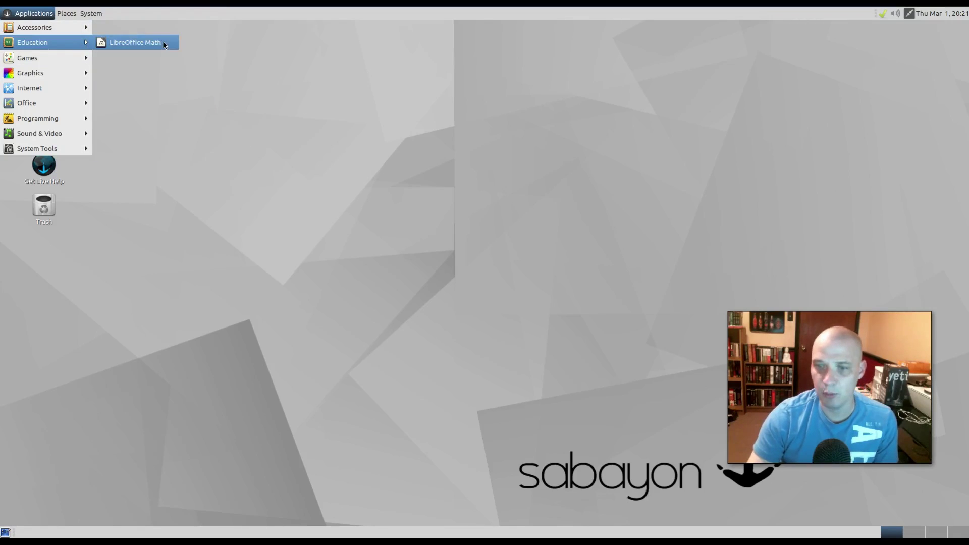
- Launch Google Chrome from the Internet category
mouse_move(64, 64)
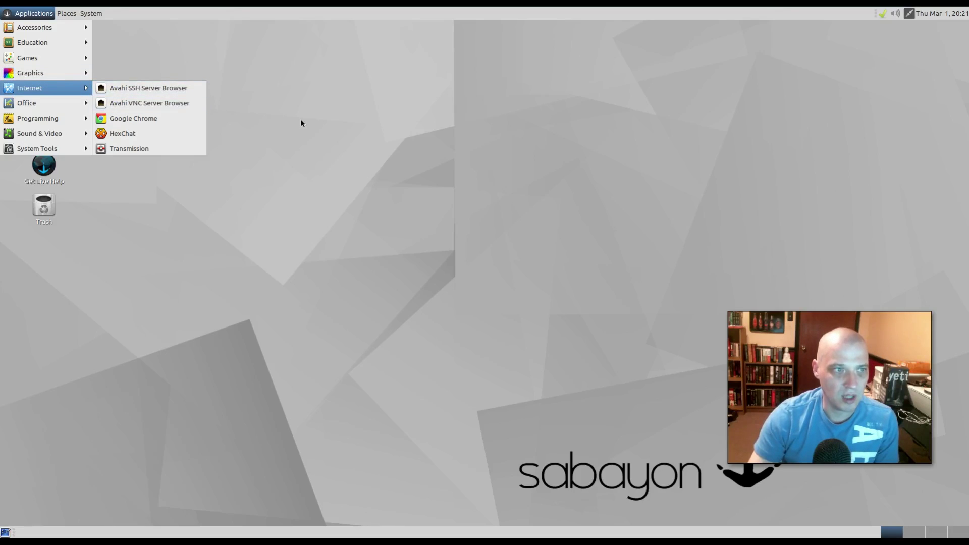
click(181, 121)
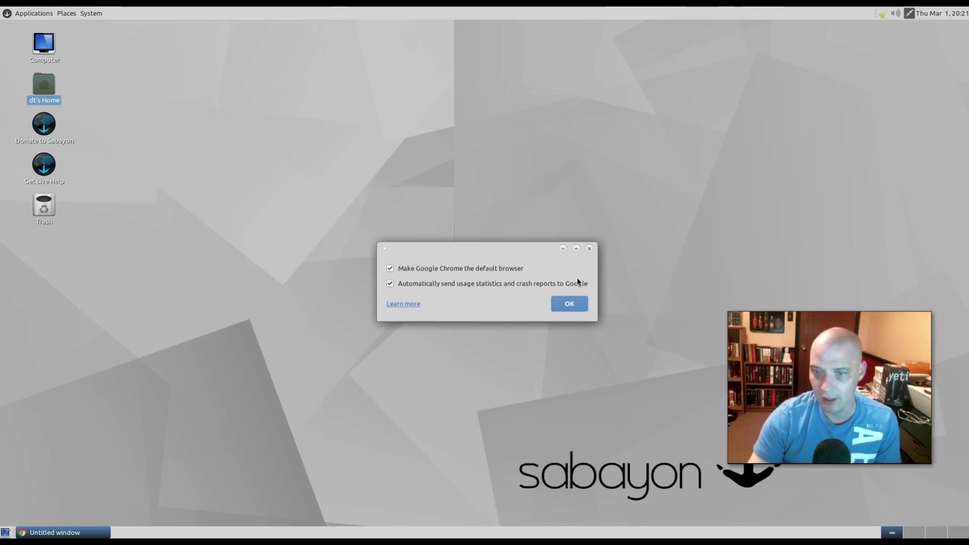
- Accept Chrome's first-run options and maximize the browser window
click(570, 303)
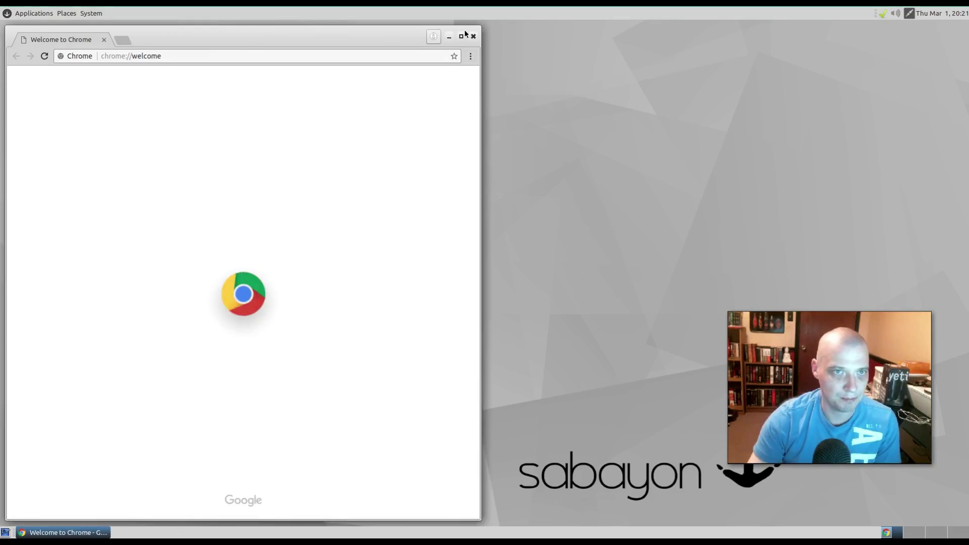
double_click(240, 36)
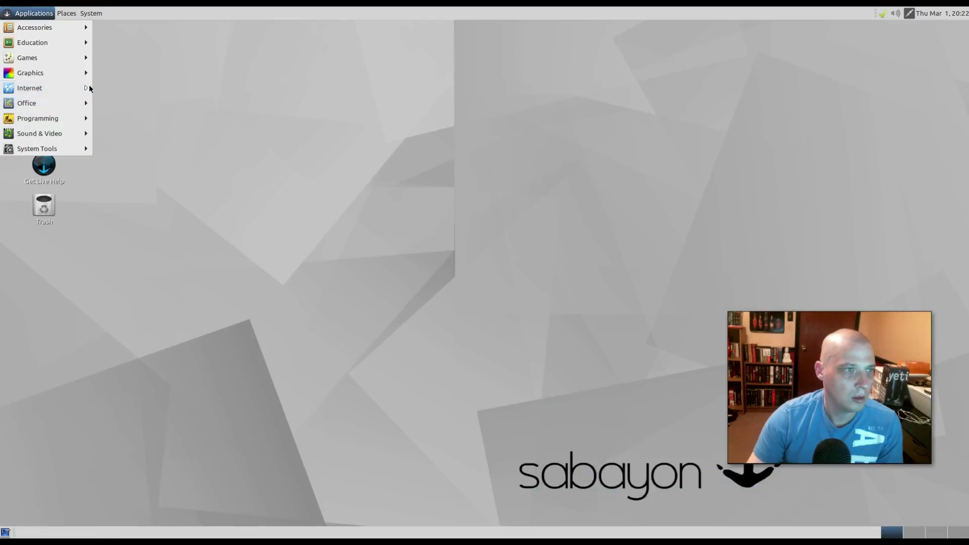
- Launch HexChat from Internet, let it connect to freenode, then quit it
mouse_move(89, 87)
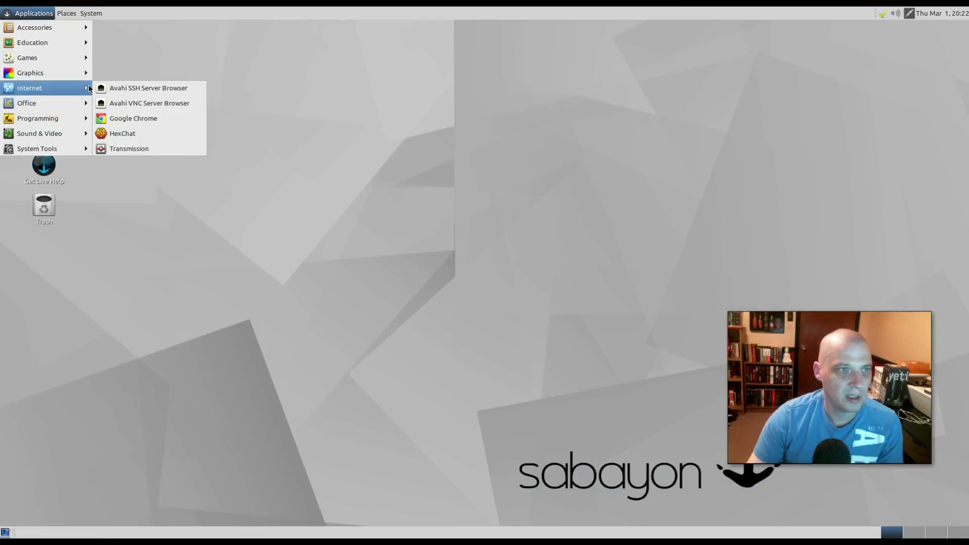
click(196, 133)
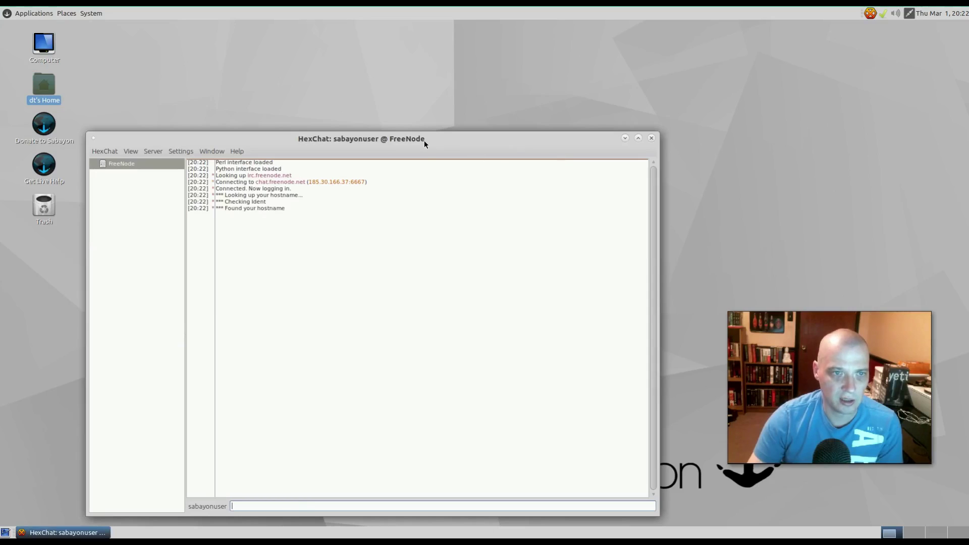
drag(424, 141, 434, 105)
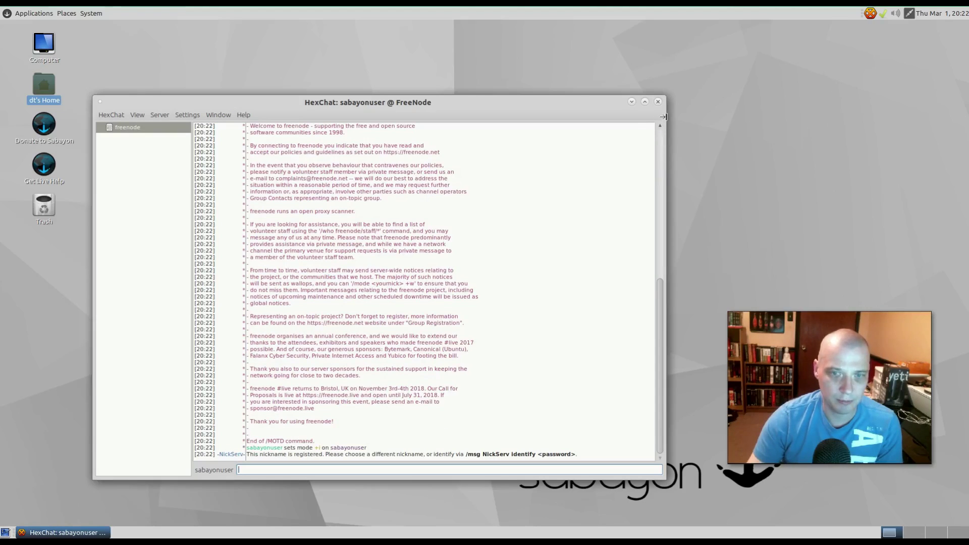
click(658, 101)
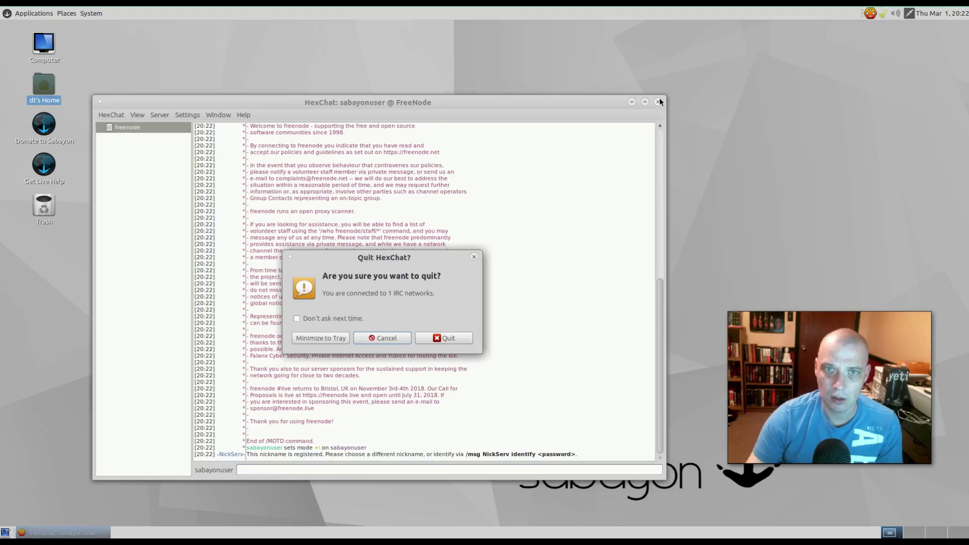
click(430, 338)
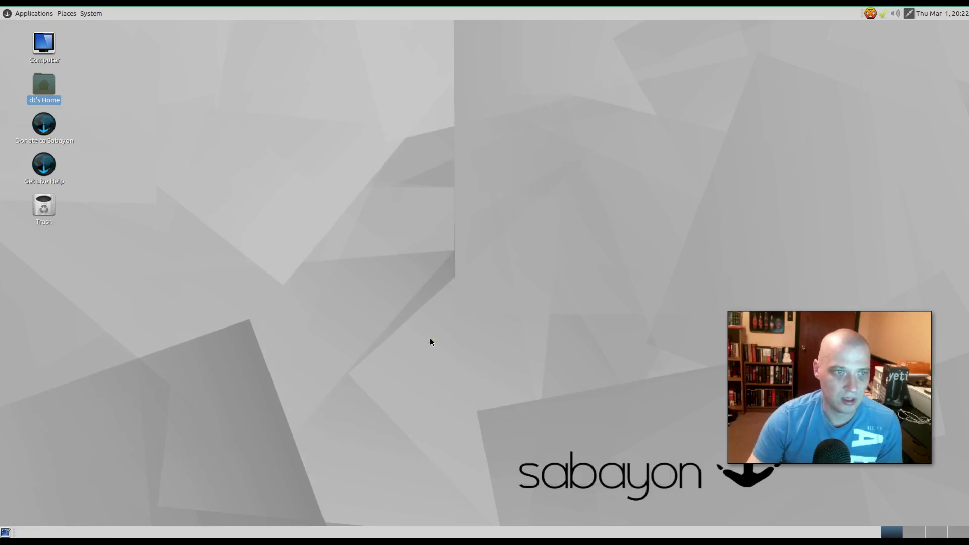
- Launch Transmission, accept its disclaimer, quit it, then browse the Office applications
click(32, 14)
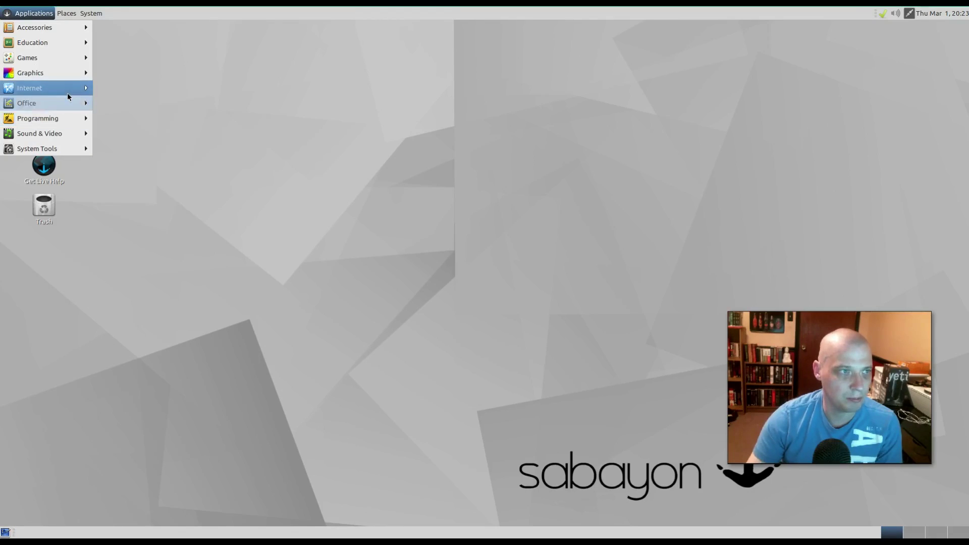
mouse_move(68, 93)
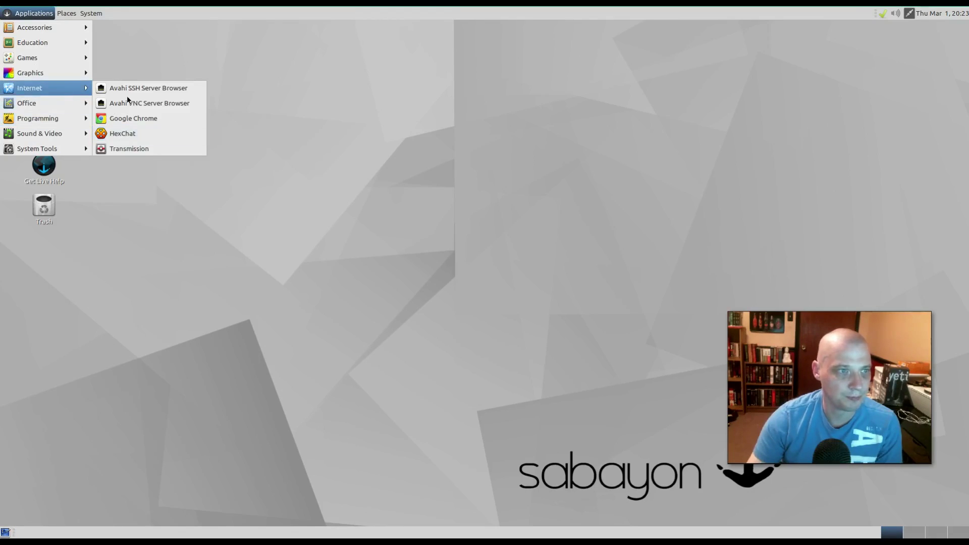
click(187, 149)
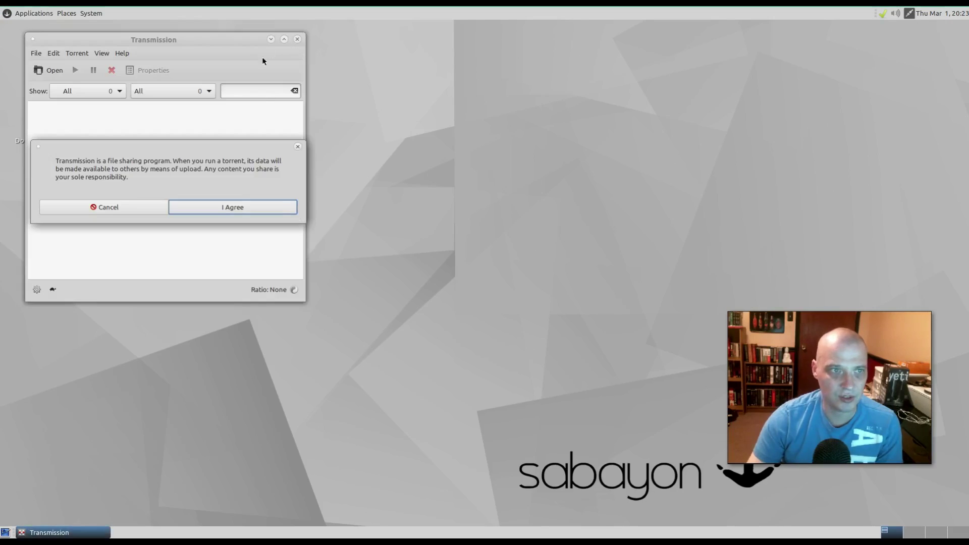
click(206, 210)
drag(241, 35, 389, 119)
click(445, 120)
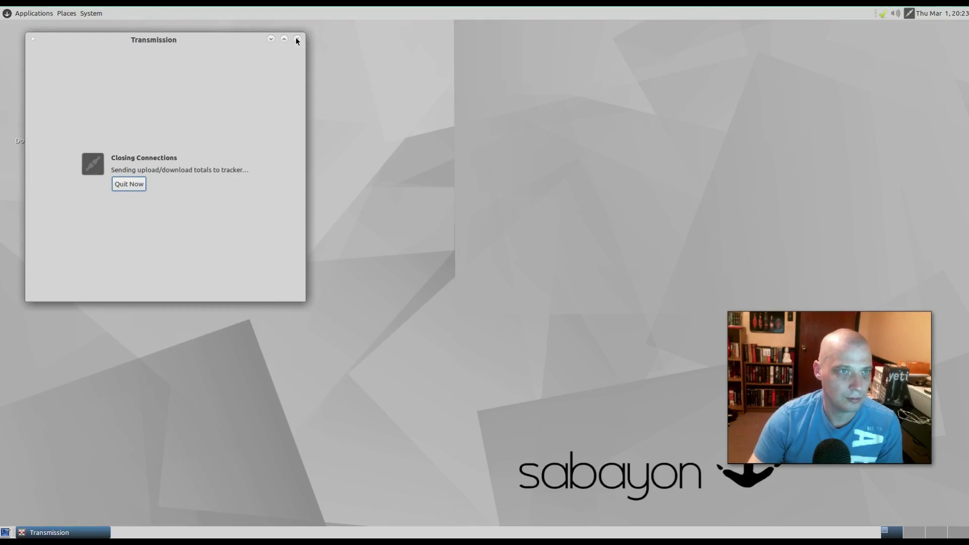
click(132, 183)
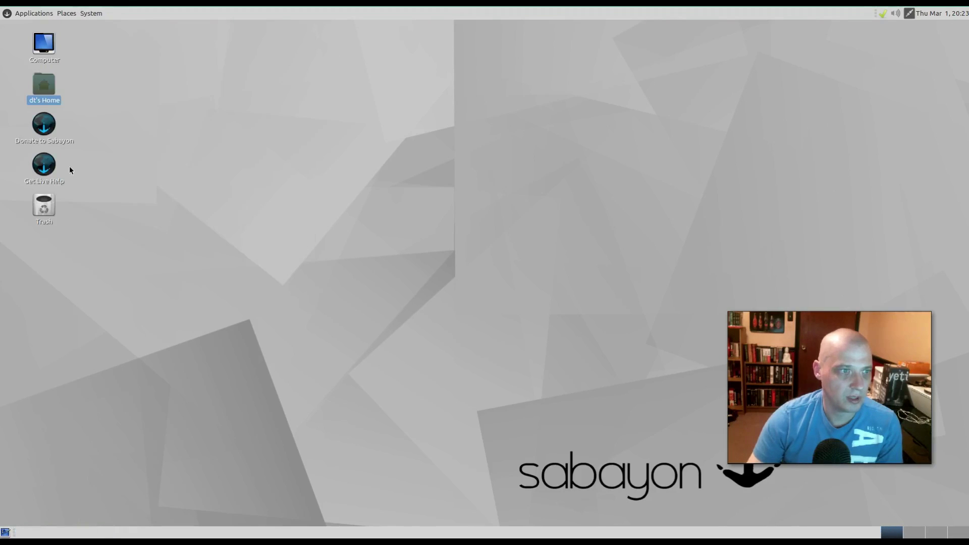
click(17, 13)
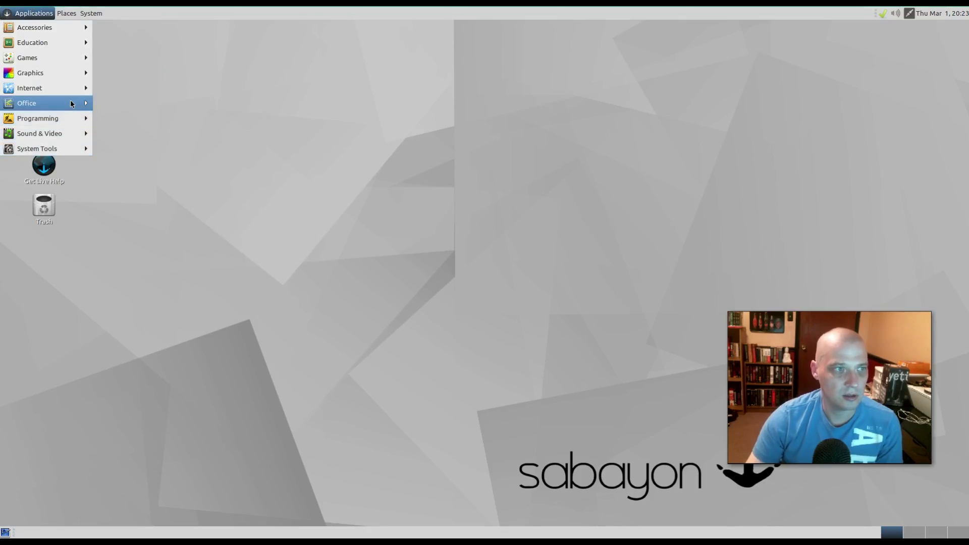
mouse_move(71, 104)
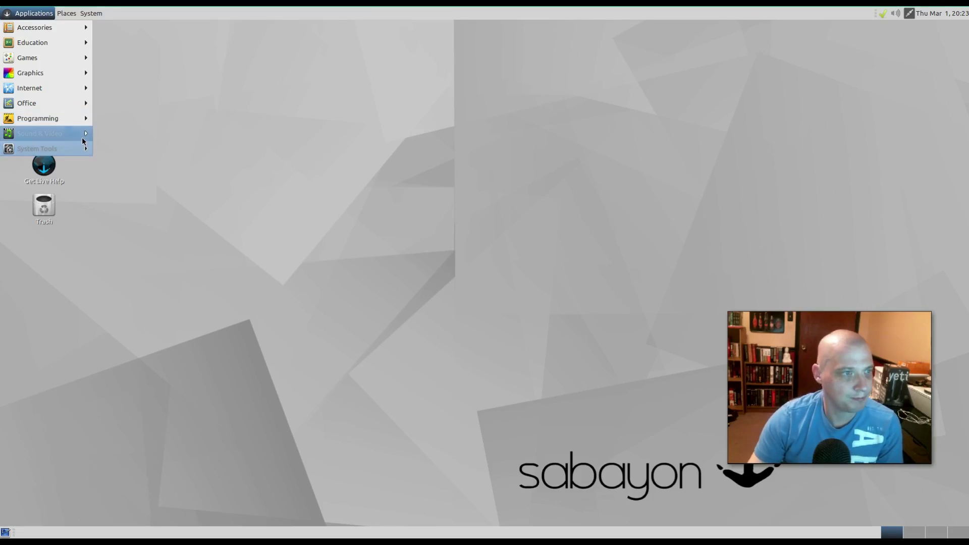
- Launch Audacious, move it to the upper middle of the screen, then close it
mouse_move(82, 136)
click(144, 133)
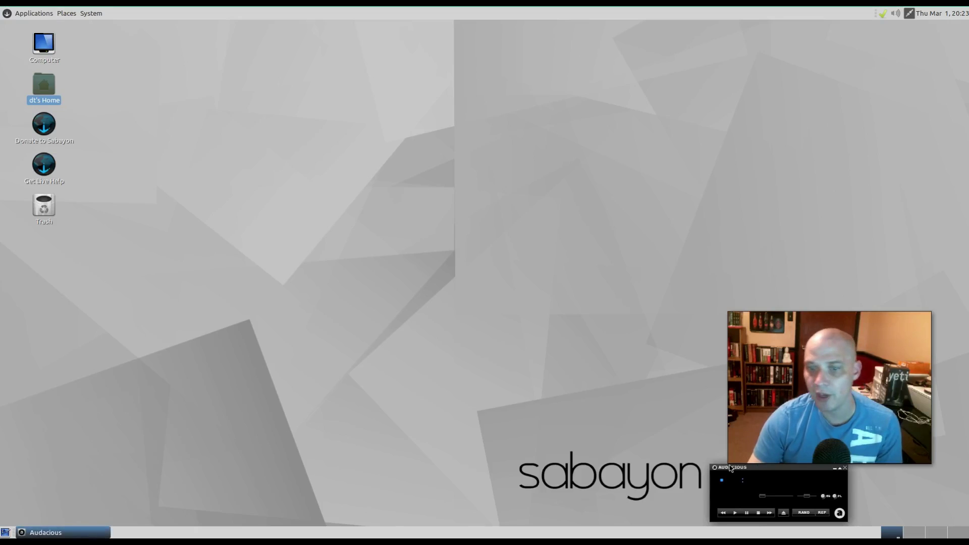
drag(730, 469, 286, 180)
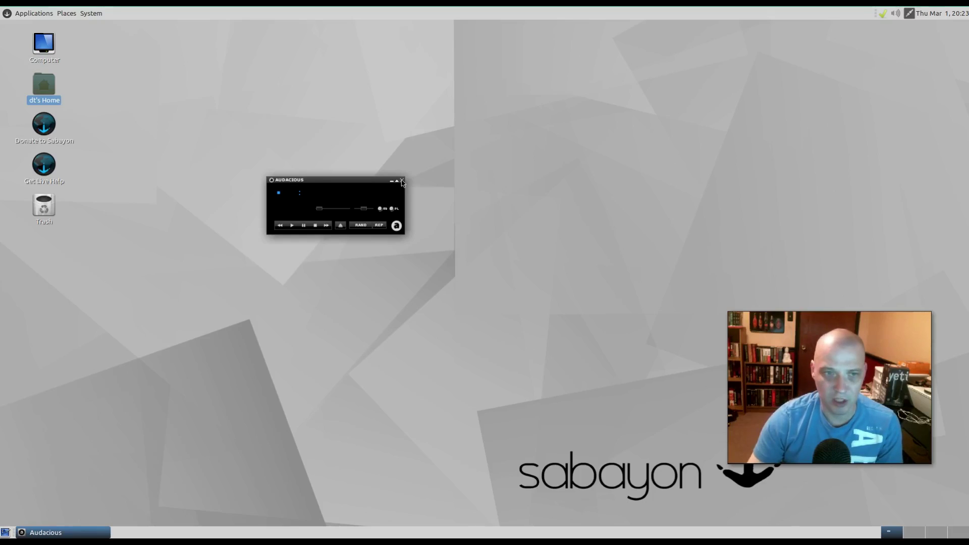
click(401, 181)
- Try launching mpv Media Player from the applications menu
click(46, 15)
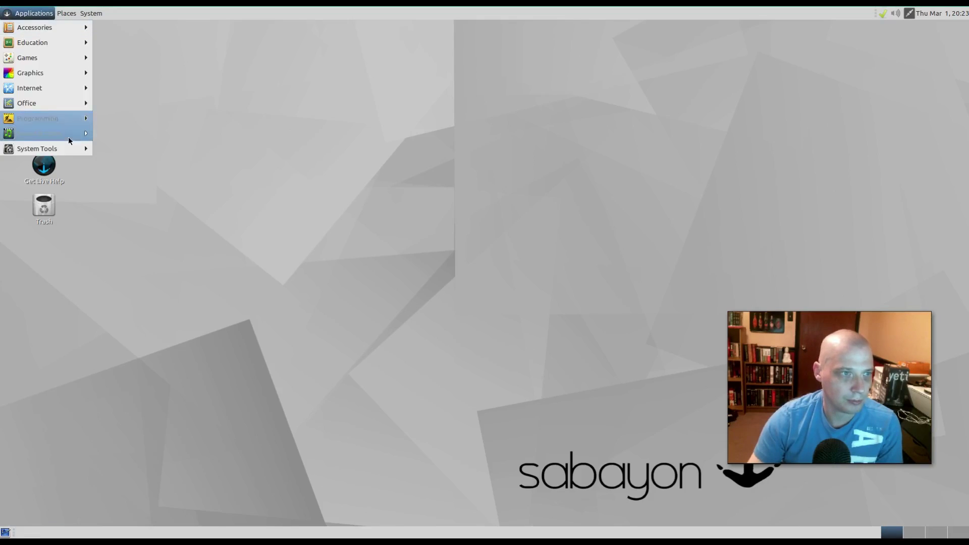
mouse_move(68, 134)
click(160, 150)
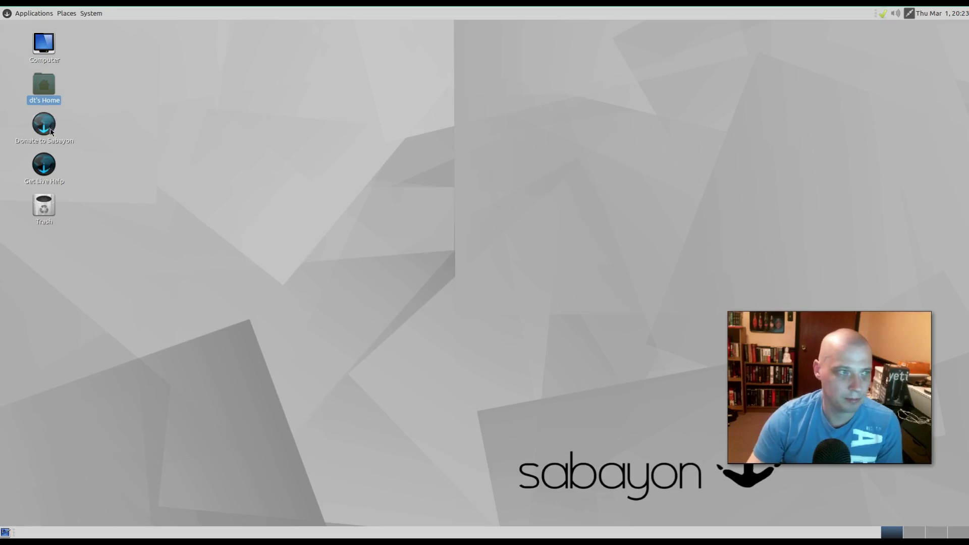
- Open the Sound Preferences and close them again
click(33, 13)
mouse_move(87, 133)
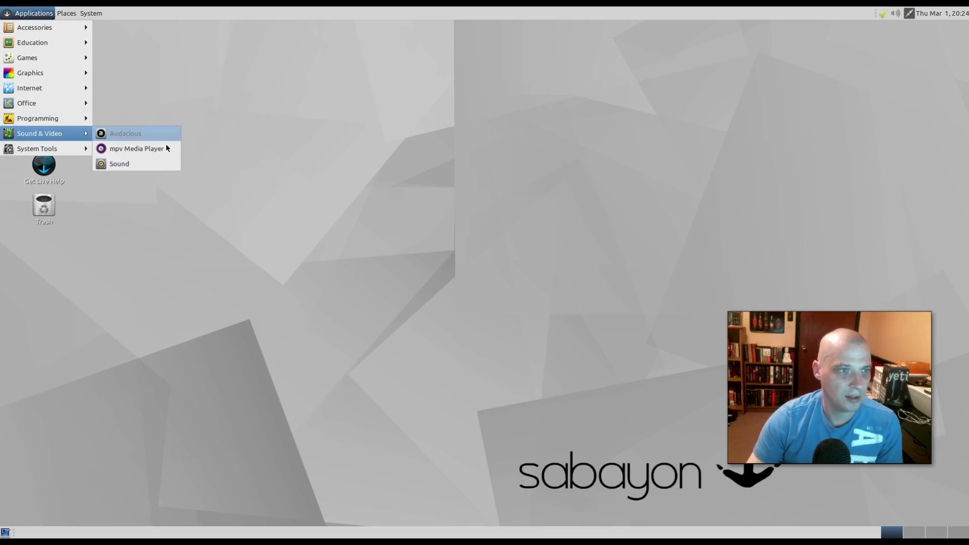
click(152, 161)
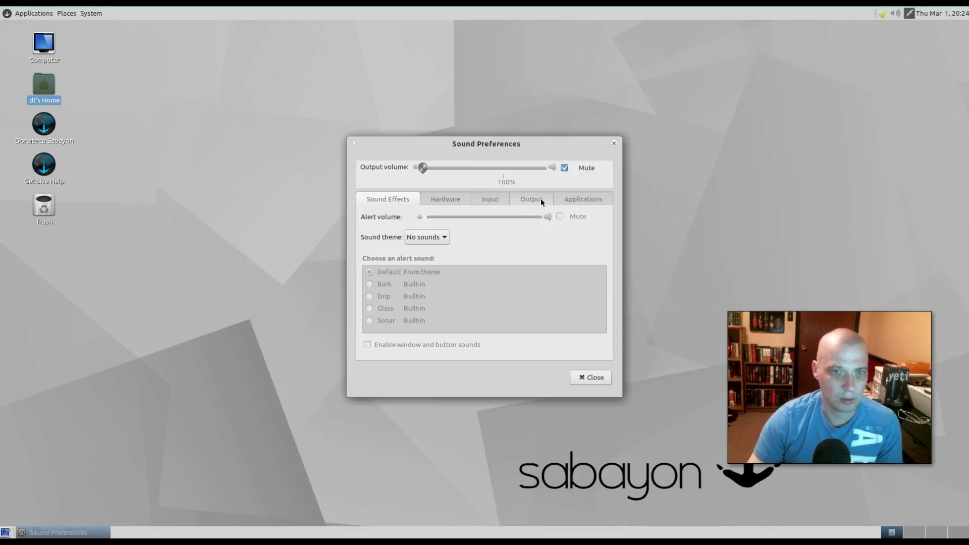
click(615, 143)
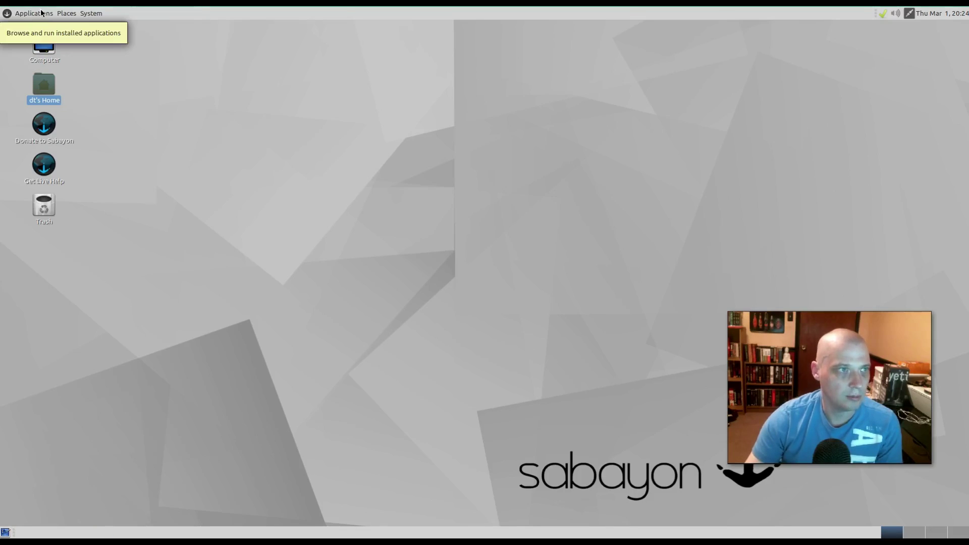
- Open Caja on the home folder, nudge it left, close it, and show System Tools again
click(23, 13)
mouse_move(70, 150)
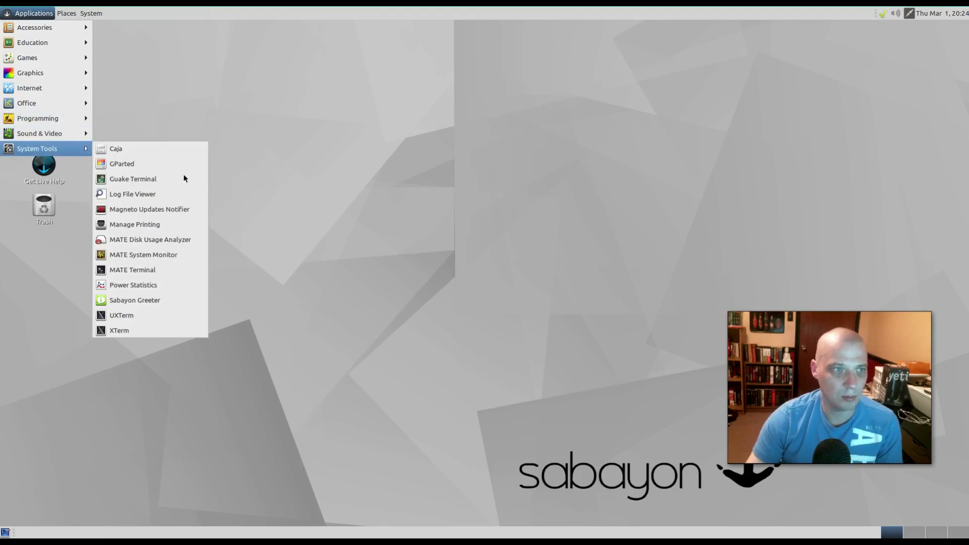
click(194, 161)
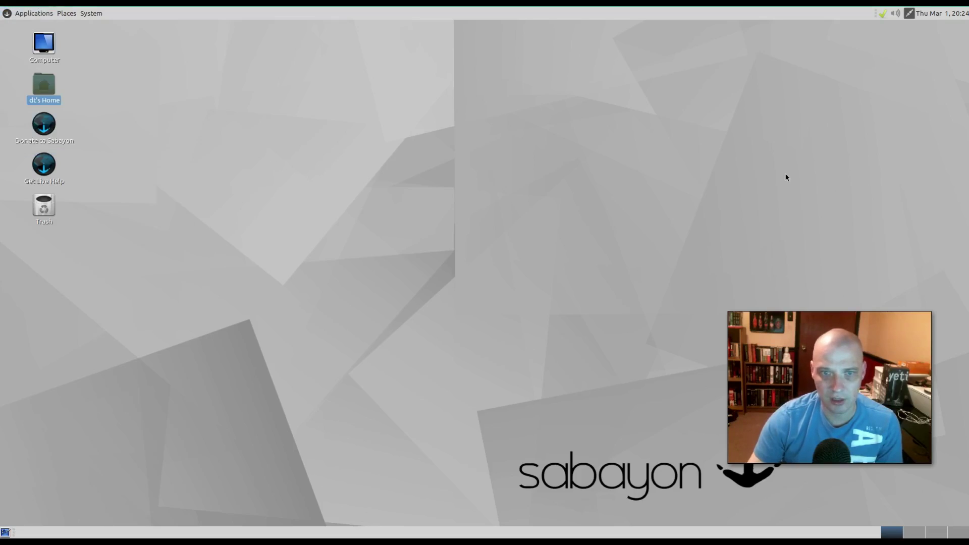
drag(553, 128, 446, 118)
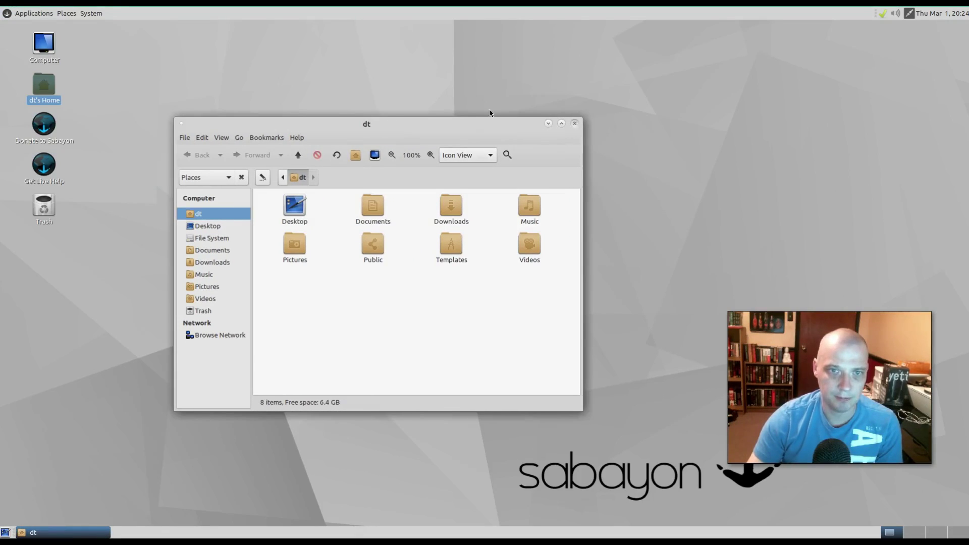
click(574, 124)
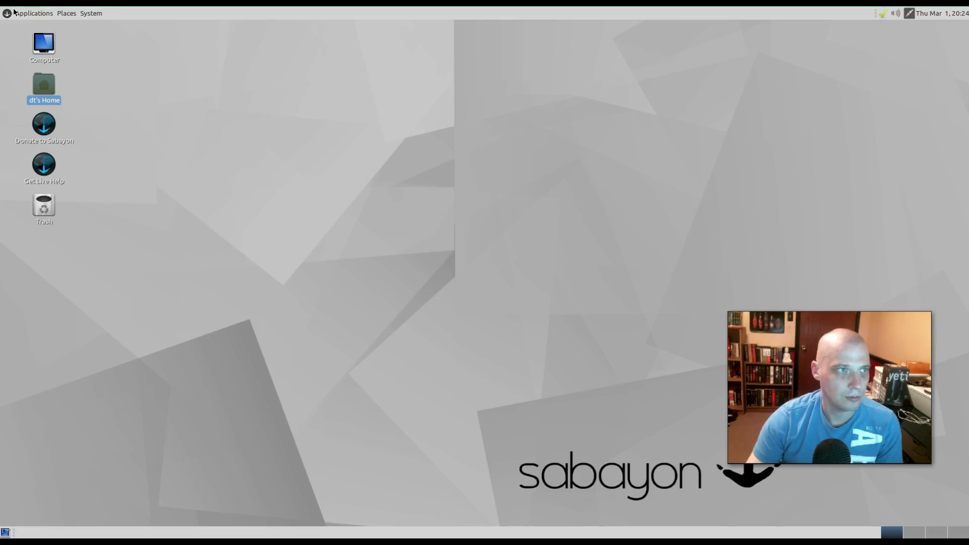
click(18, 10)
mouse_move(69, 150)
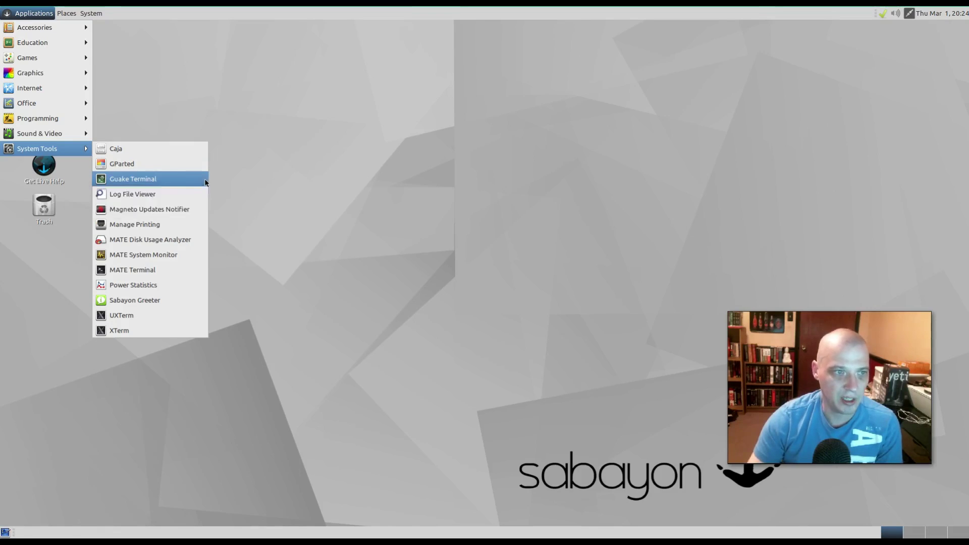
- Start Guake Terminal and toggle its drop-down terminal with F12 several times
click(205, 180)
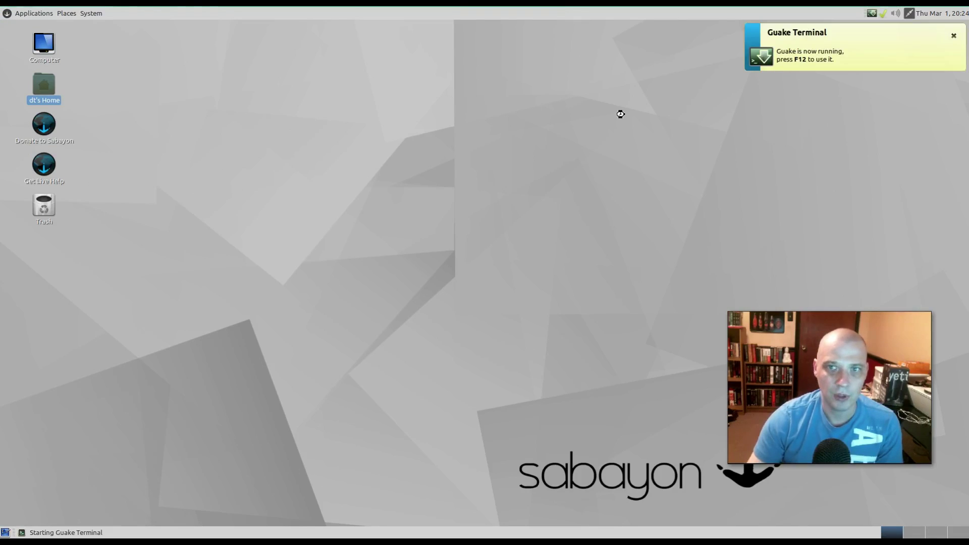
click(645, 211)
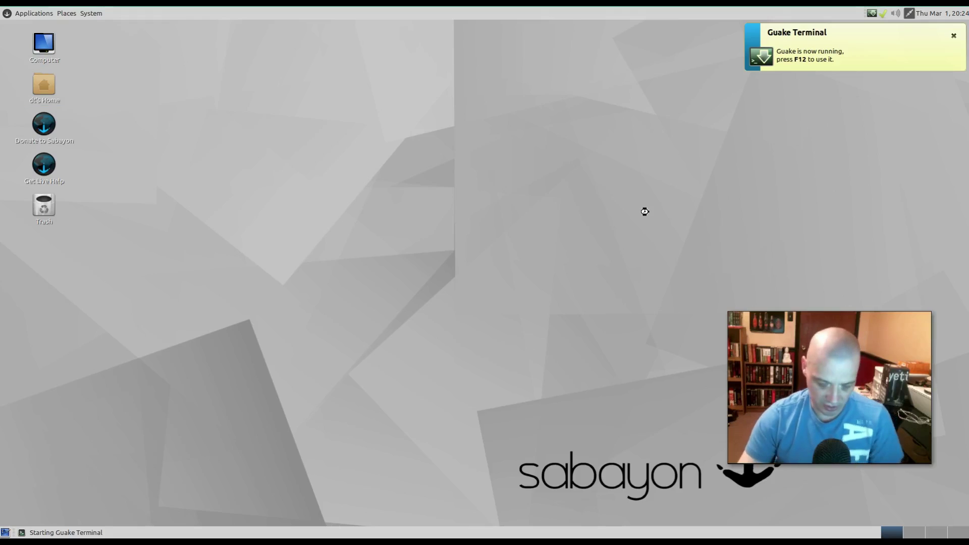
key(F12)
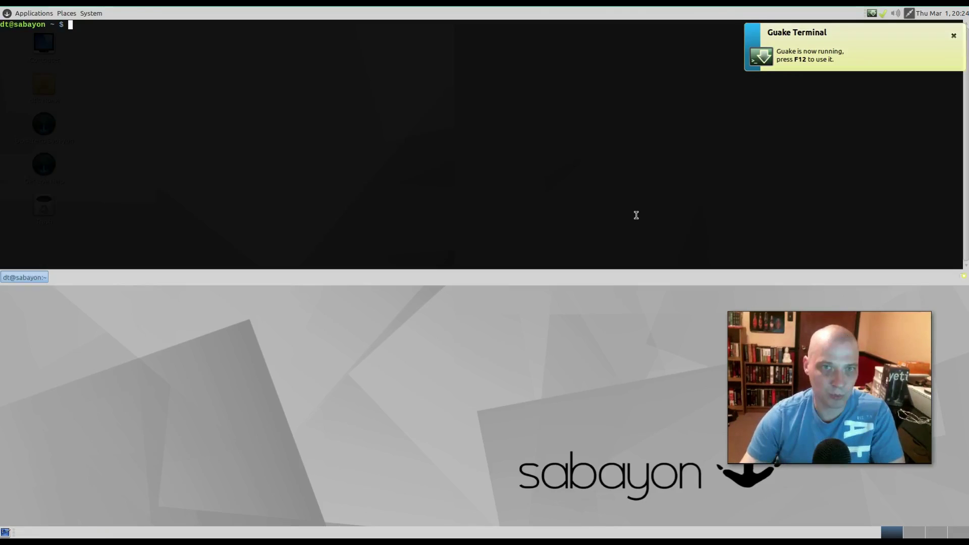
key(F12)
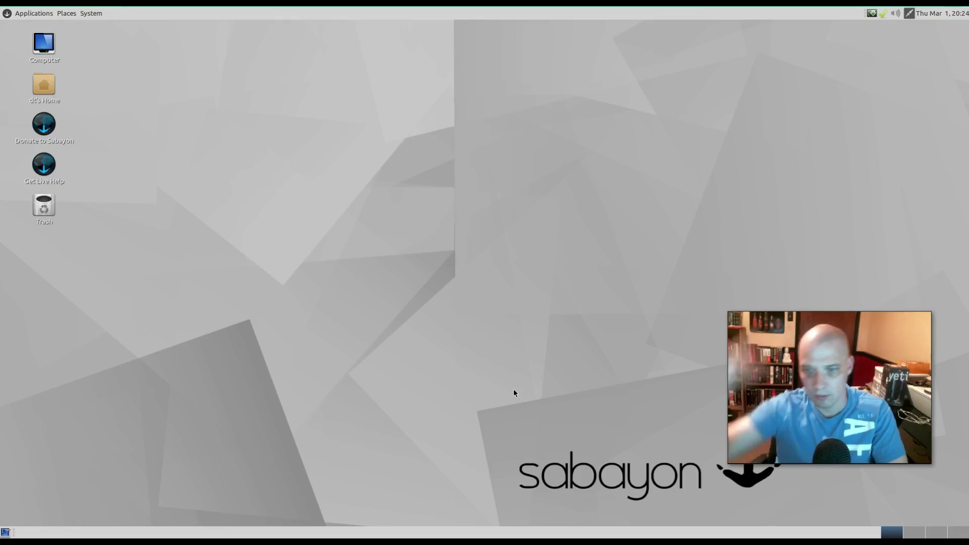
key(F12)
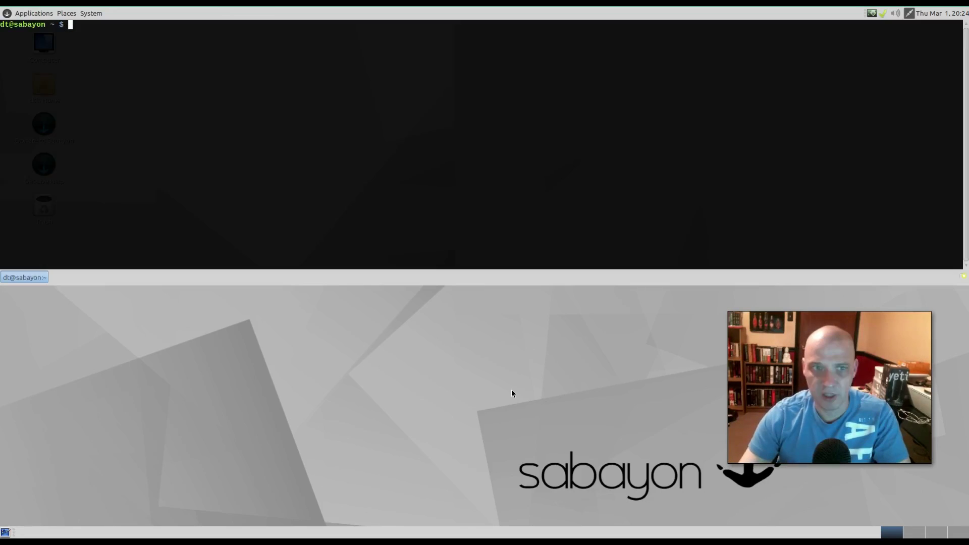
key(F12)
key(F12)
key(F12)
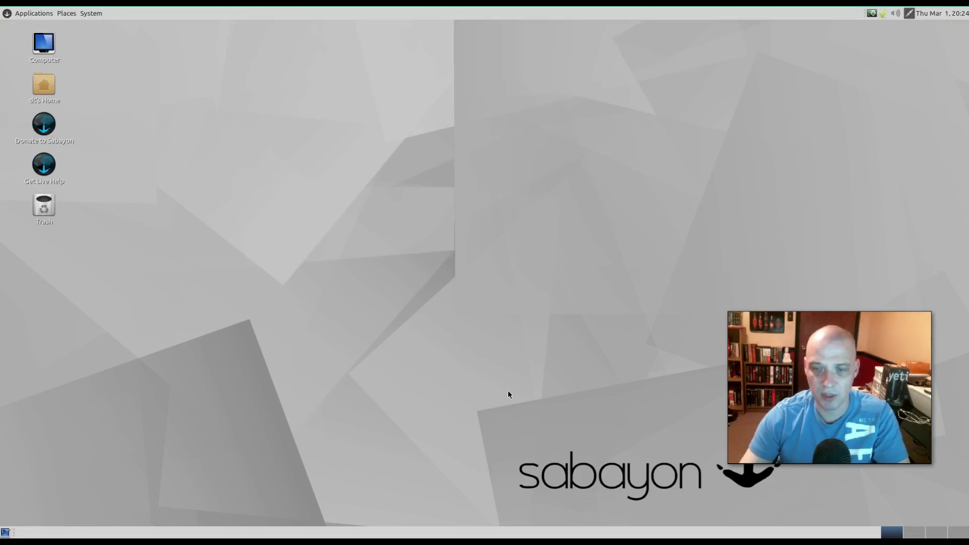
key(F12)
key(F12)
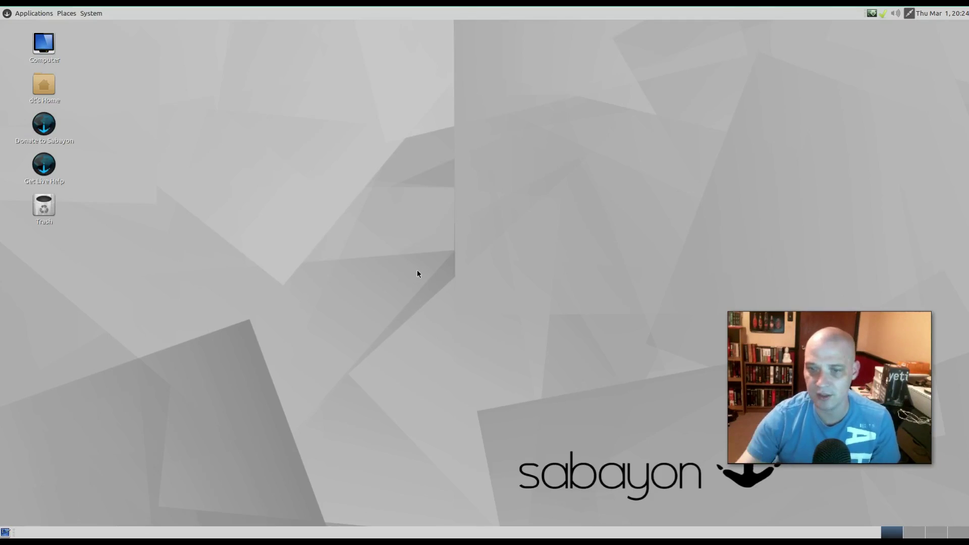
click(34, 14)
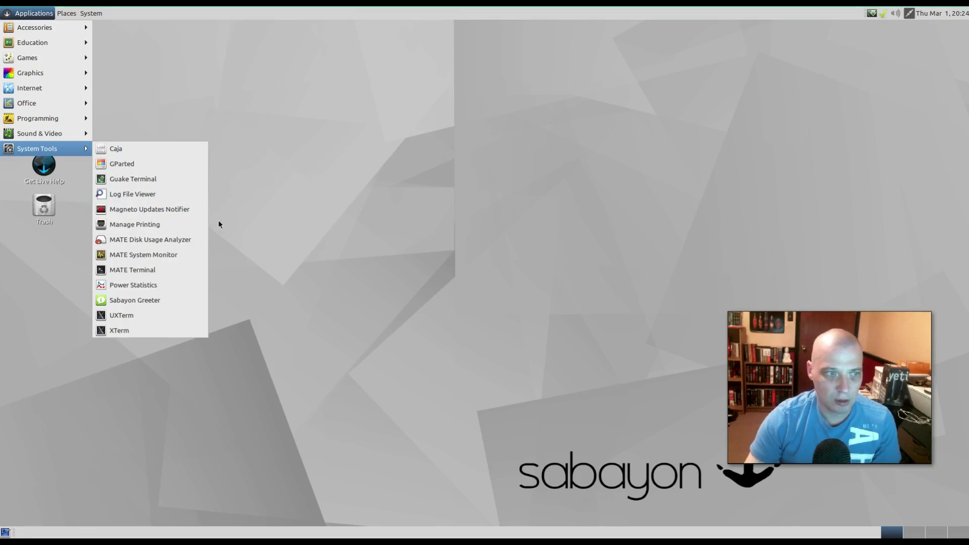
- Launch Magneto Updates Notifier, view its Sabayon wiki page in Firefox, then close the browser
click(149, 209)
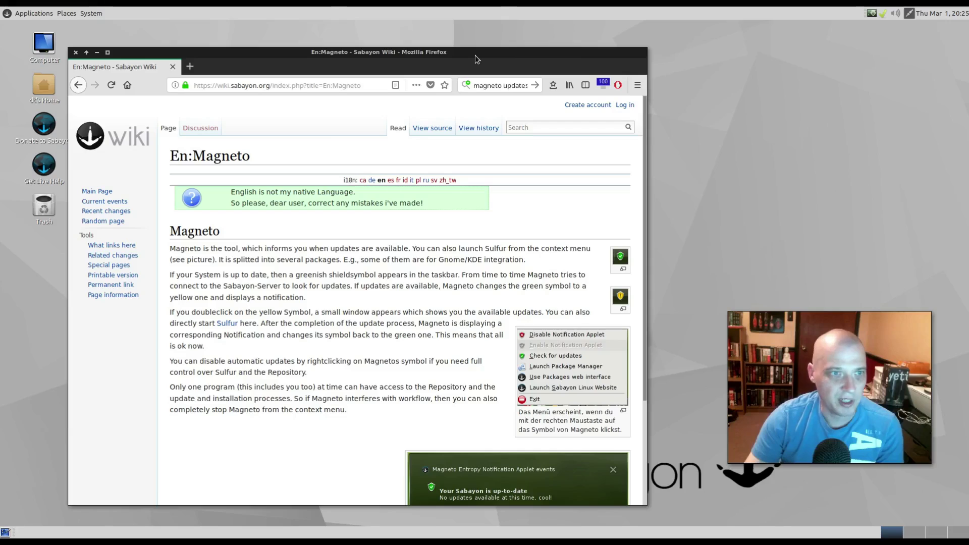
drag(475, 55, 477, 51)
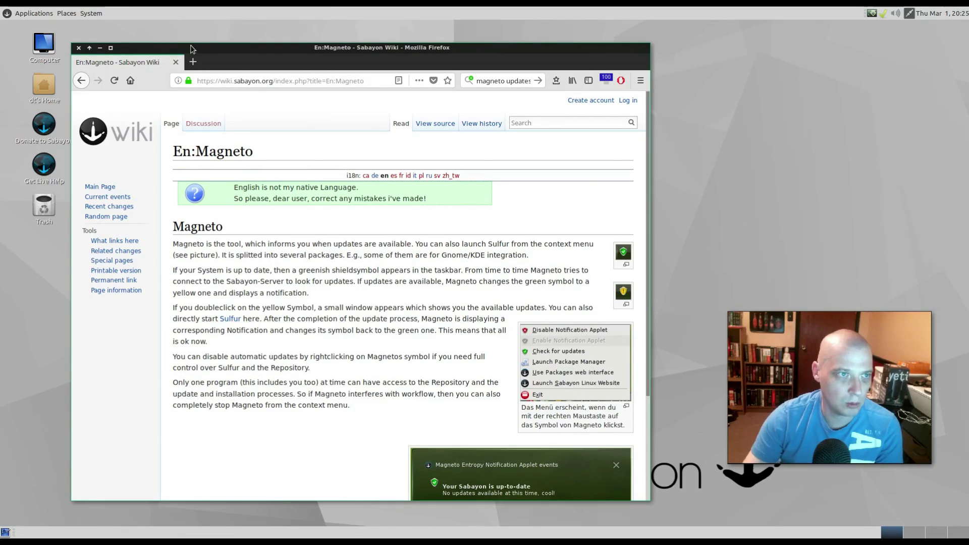
key(alt+F4)
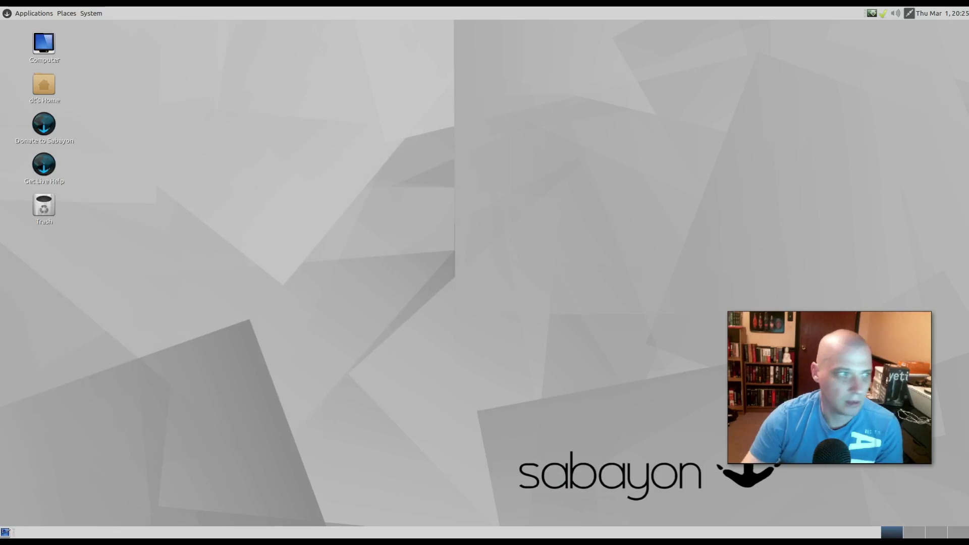
- Check the update notifier's tray options, then bring up the System Tools list with Alt+F1
click(883, 14)
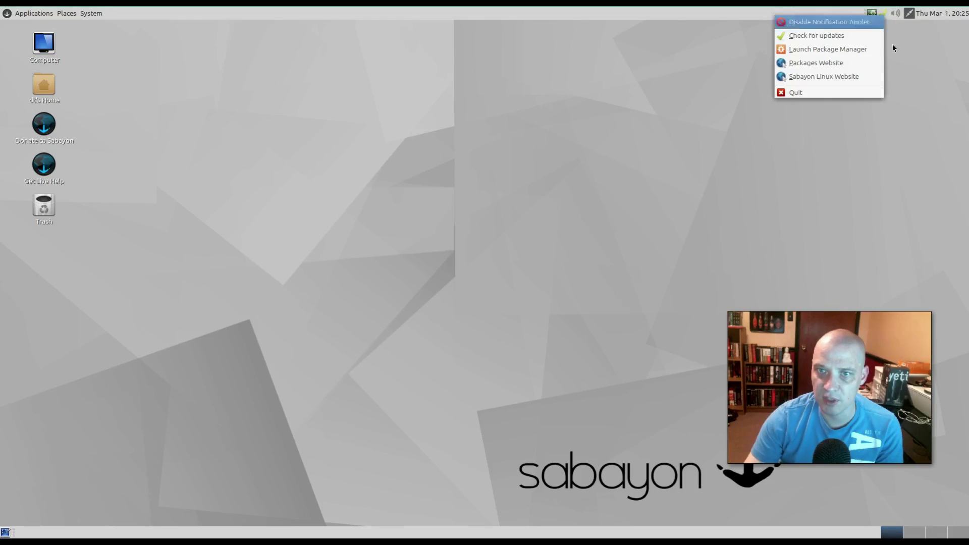
click(906, 107)
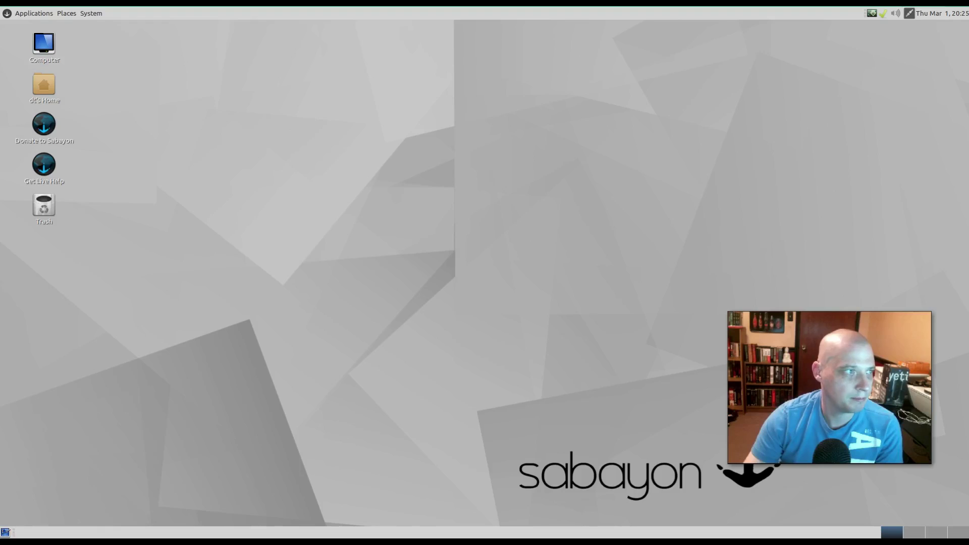
key(alt+F1)
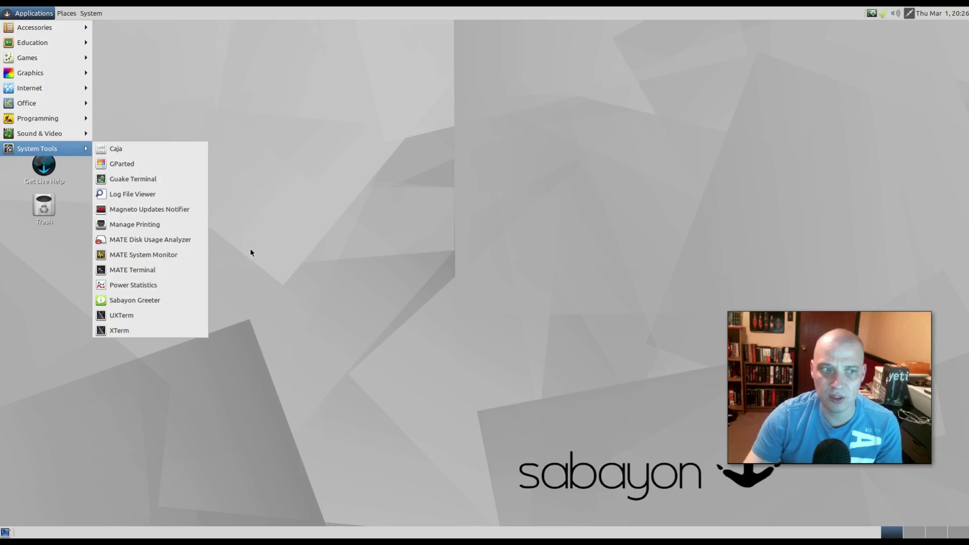
- Launch MATE System Monitor and move its window toward the screen centre
click(180, 255)
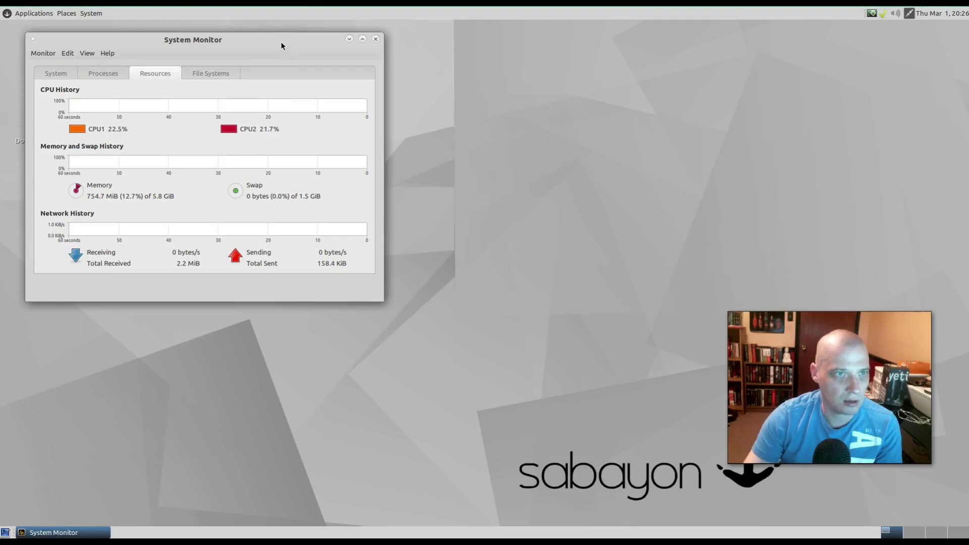
drag(280, 42, 404, 142)
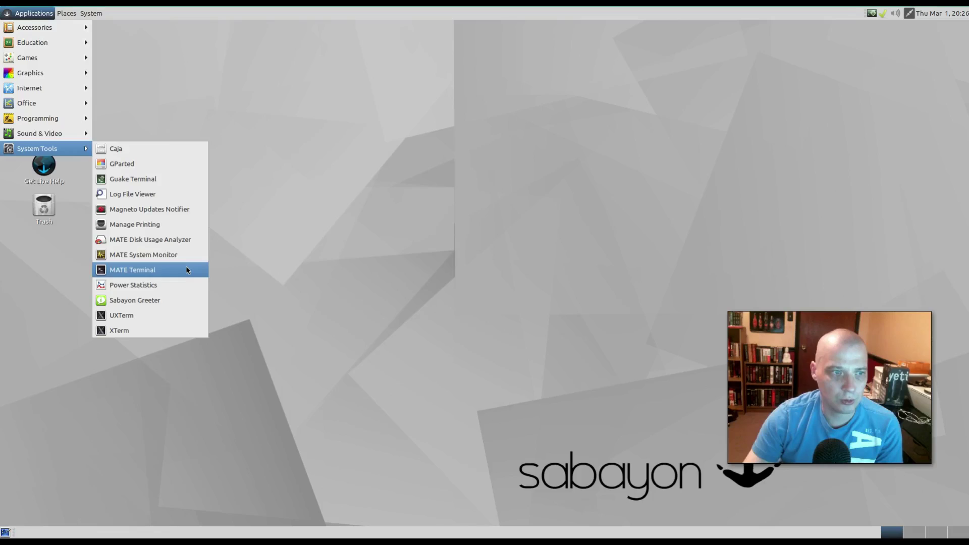
- Run 'uname -r' in MATE Terminal to confirm kernel 4.14.0-sabayon, then close it
click(185, 269)
drag(646, 156, 465, 170)
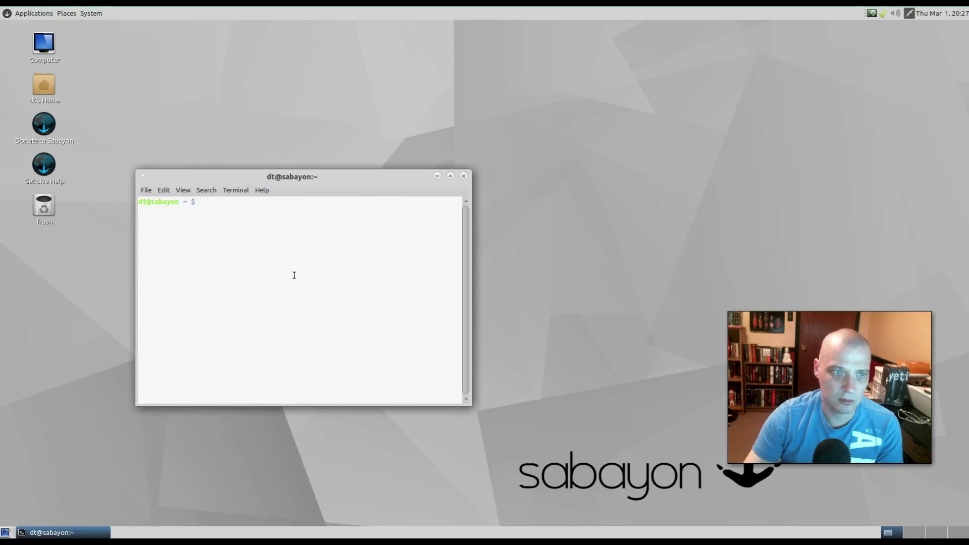
text(uname )
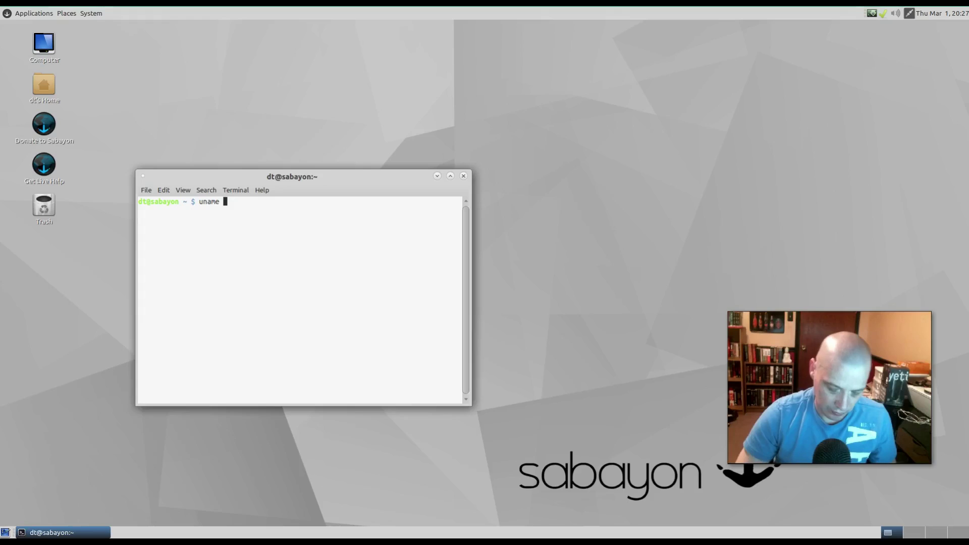
text(-r)
key(Return)
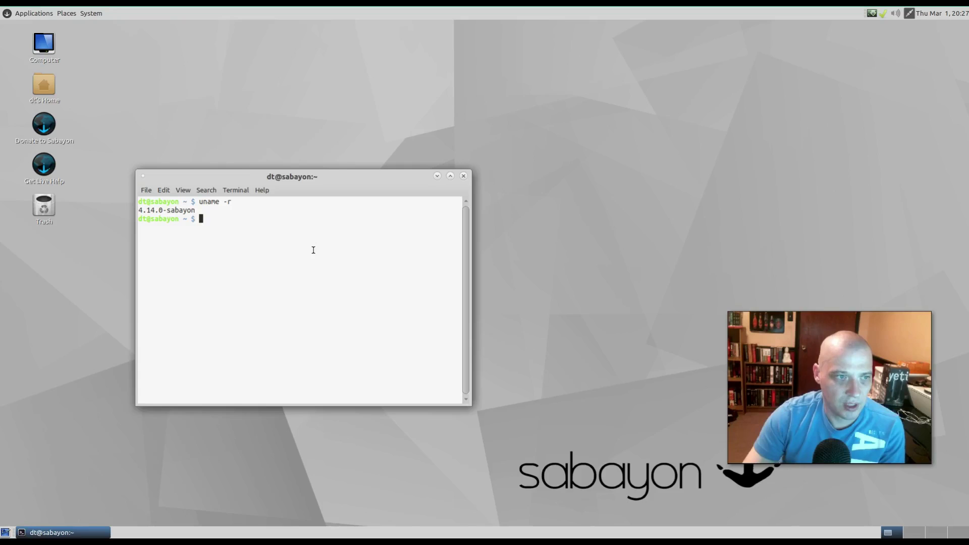
click(464, 176)
- Launch XTerm from System Tools and close it again
key(alt+F1)
key(Up)
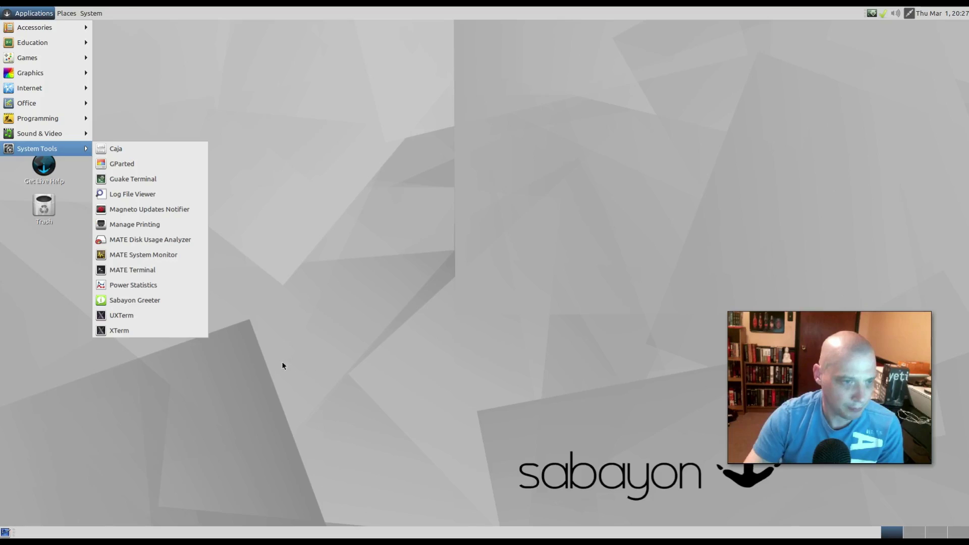
click(199, 329)
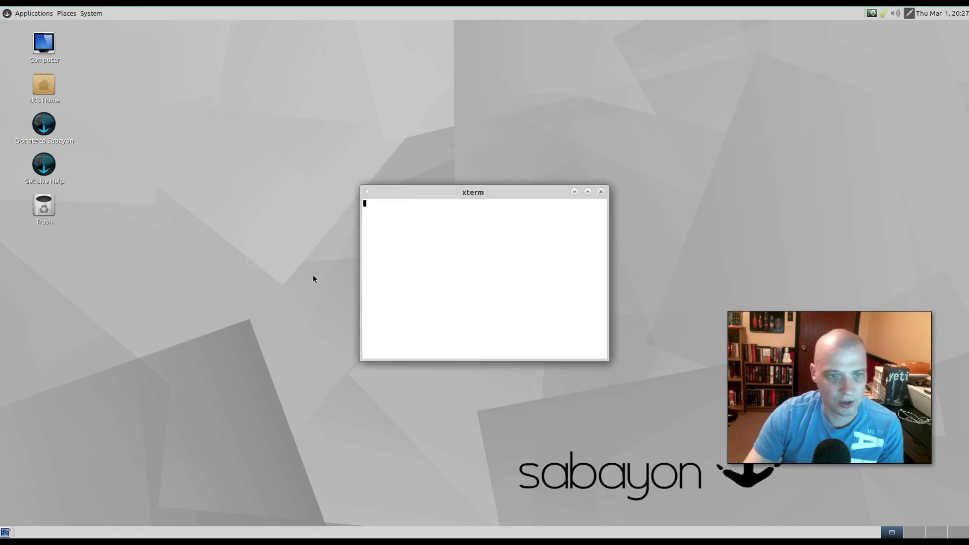
click(601, 192)
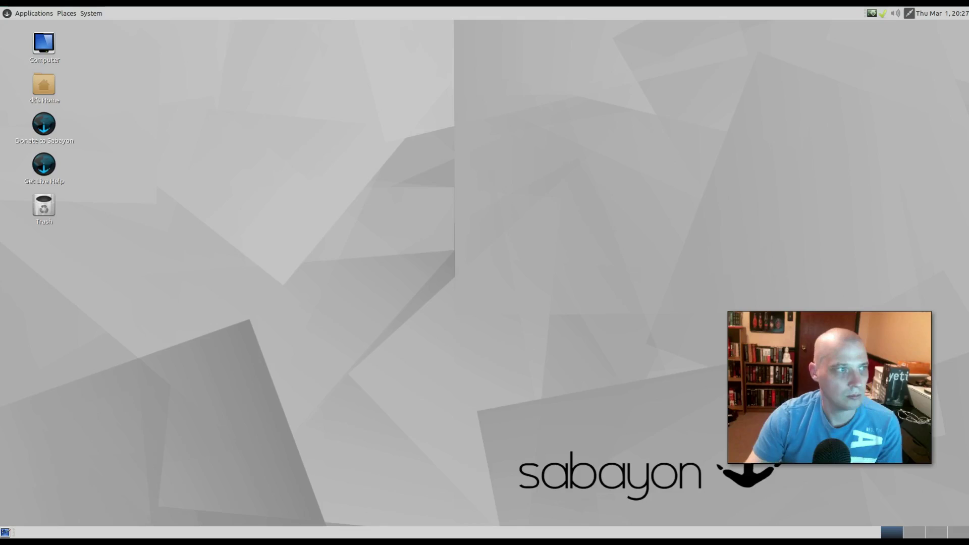
- Open the desktop background settings in Appearance Preferences from the desktop's right-click menu
right_click(298, 212)
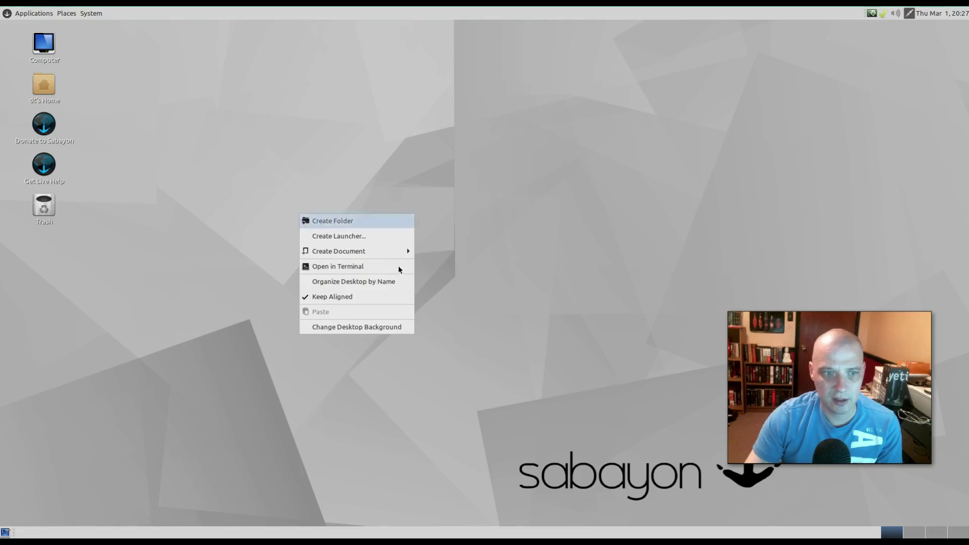
click(393, 332)
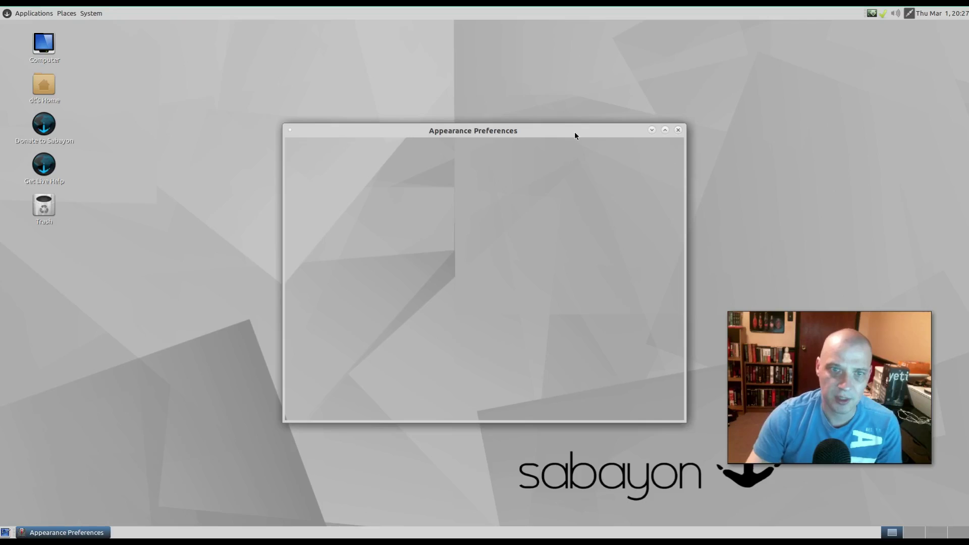
drag(574, 132, 378, 70)
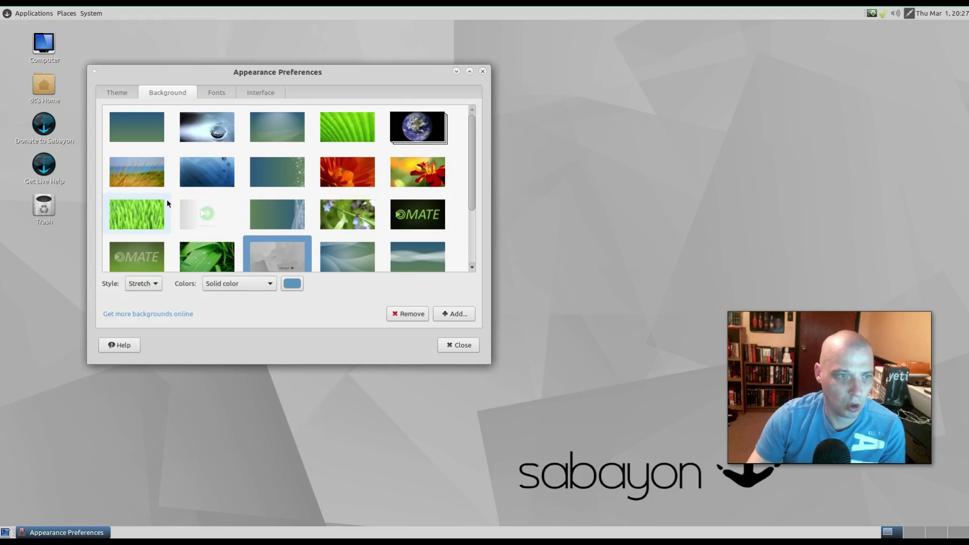
scroll(166, 199, down, 3)
scroll(165, 192, up, 3)
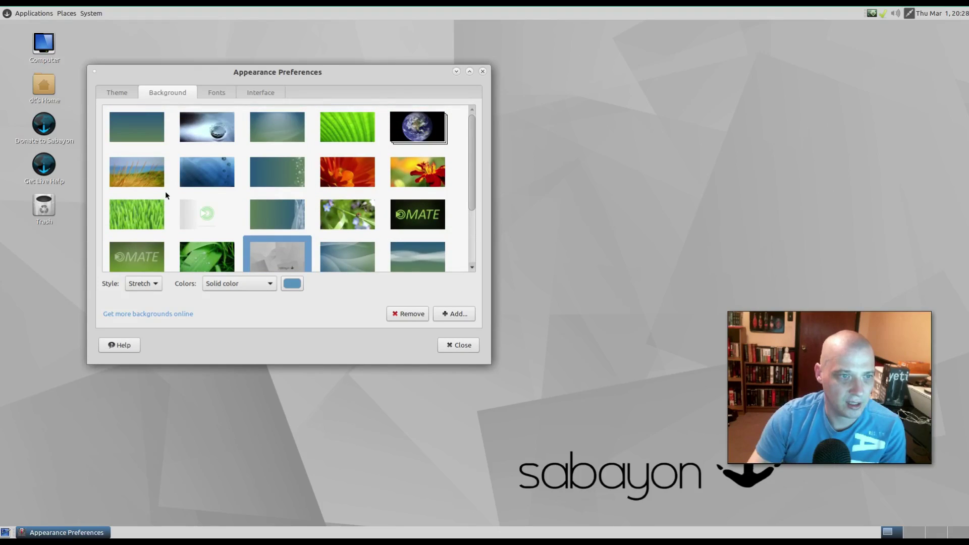
- Try the gradient, water-drop, MATE-logo, dark starry and aurora wallpapers
click(150, 128)
click(199, 125)
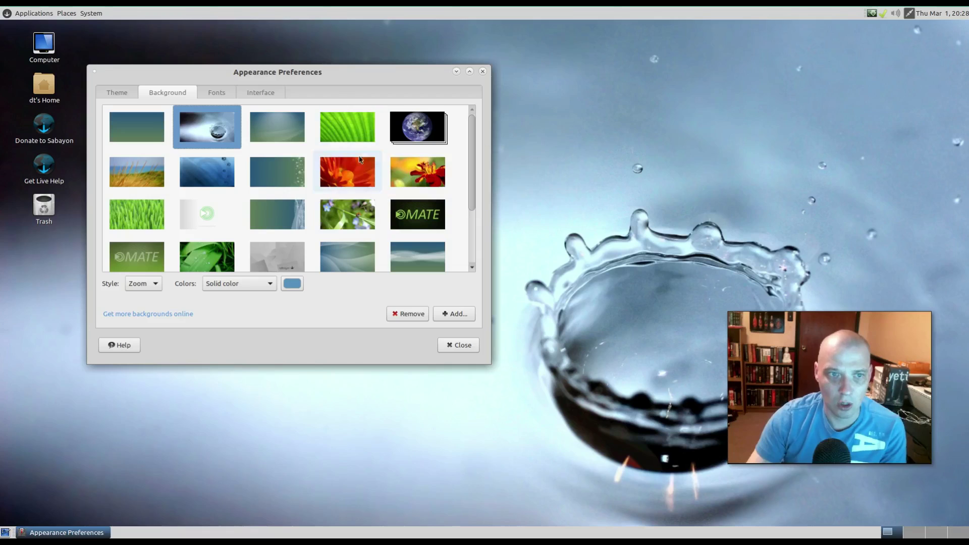
scroll(385, 156, down, 1)
click(231, 158)
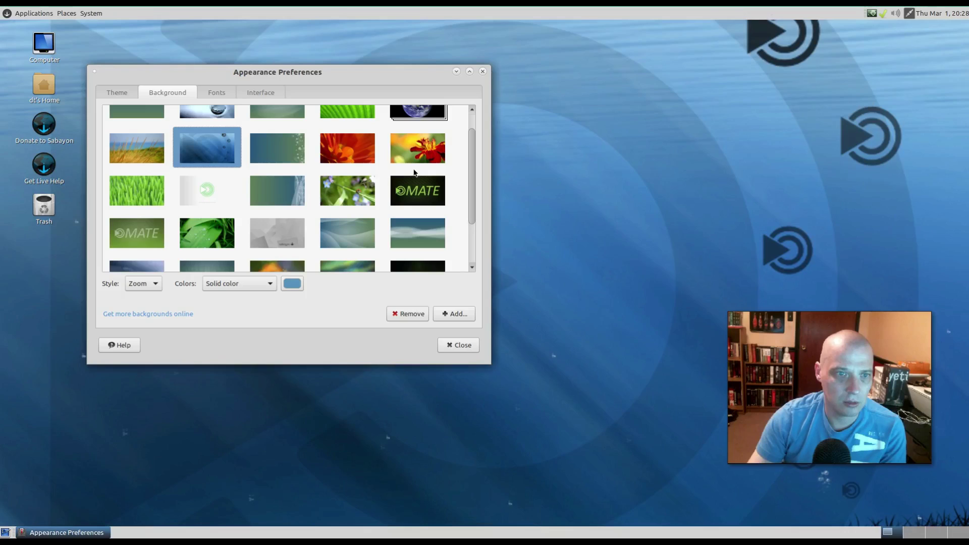
scroll(413, 173, down, 3)
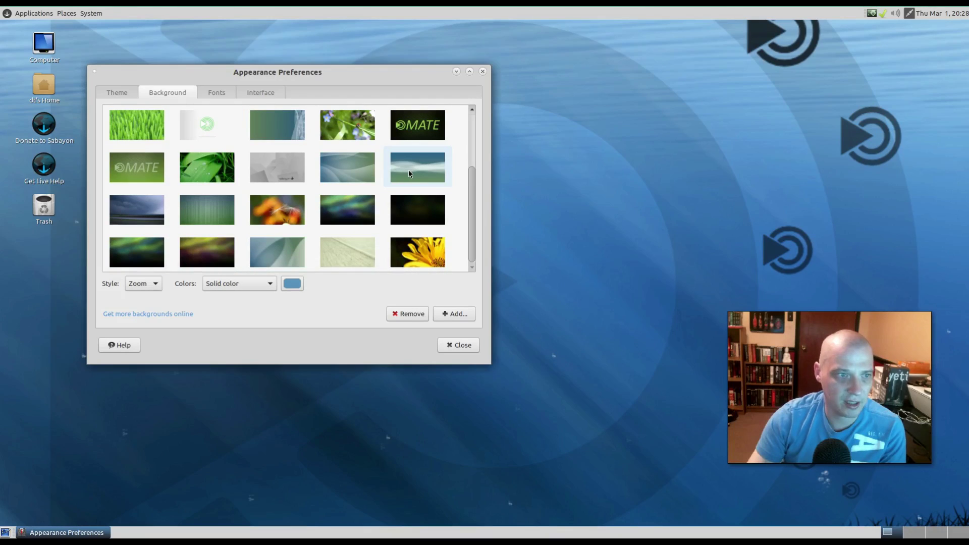
click(400, 209)
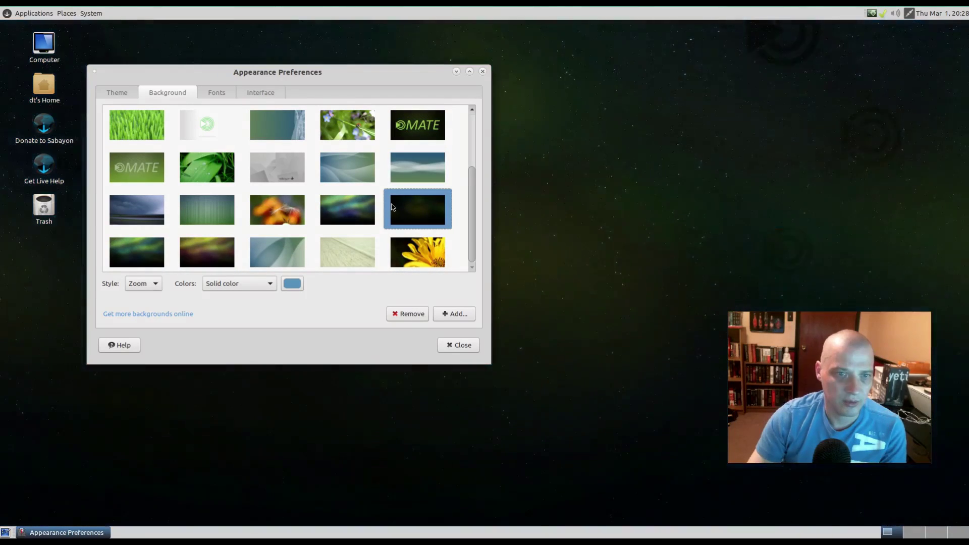
click(338, 218)
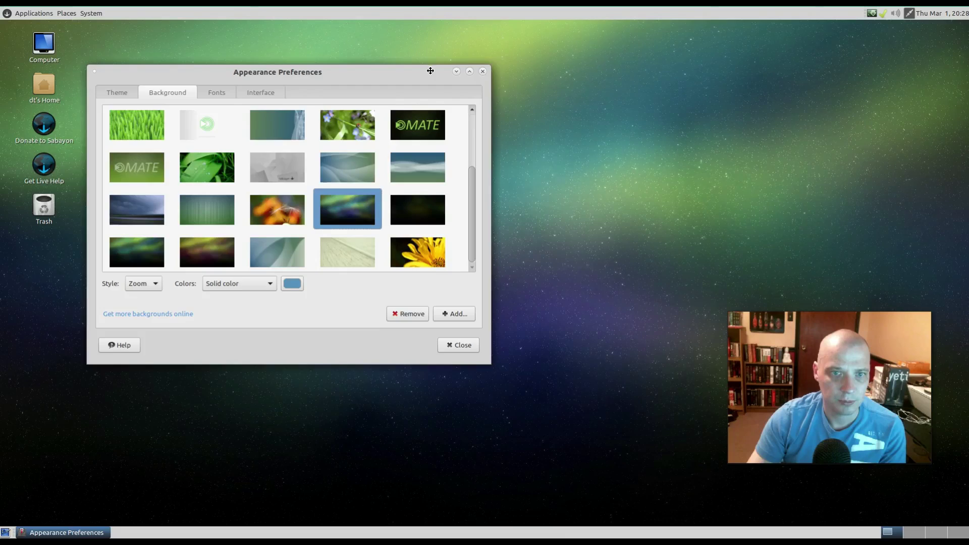
- Try sunflower, orange flower, stormy and Ubuntu MATE Warm, then keep green aurora and close
mouse_move(430, 71)
mouse_down()
mouse_move(783, 519)
mouse_move(523, 194)
mouse_move(455, 71)
mouse_move(449, 74)
mouse_up()
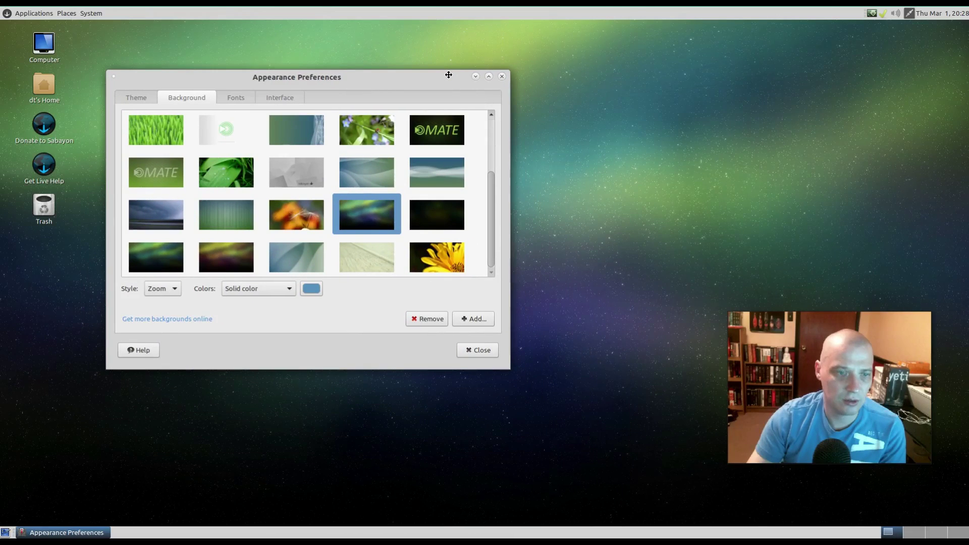
click(444, 260)
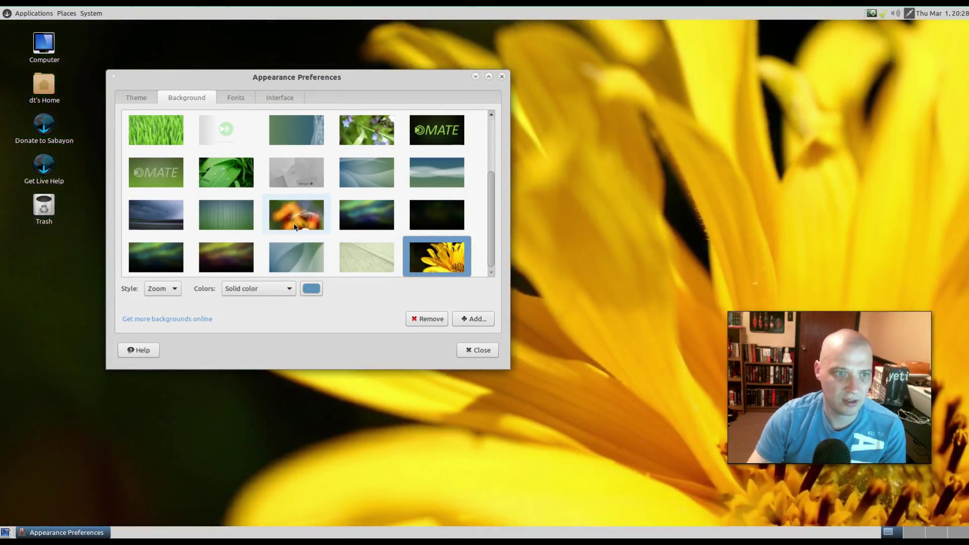
click(293, 226)
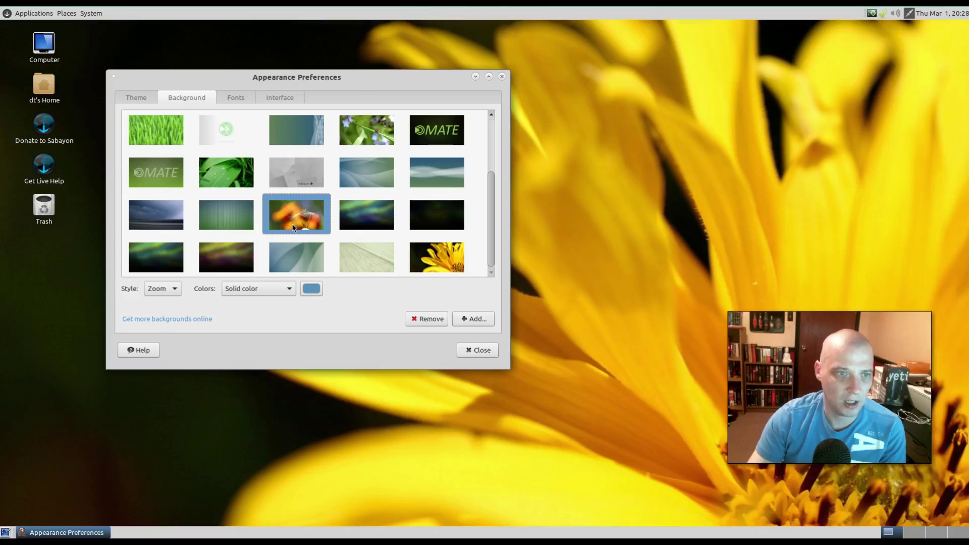
click(179, 226)
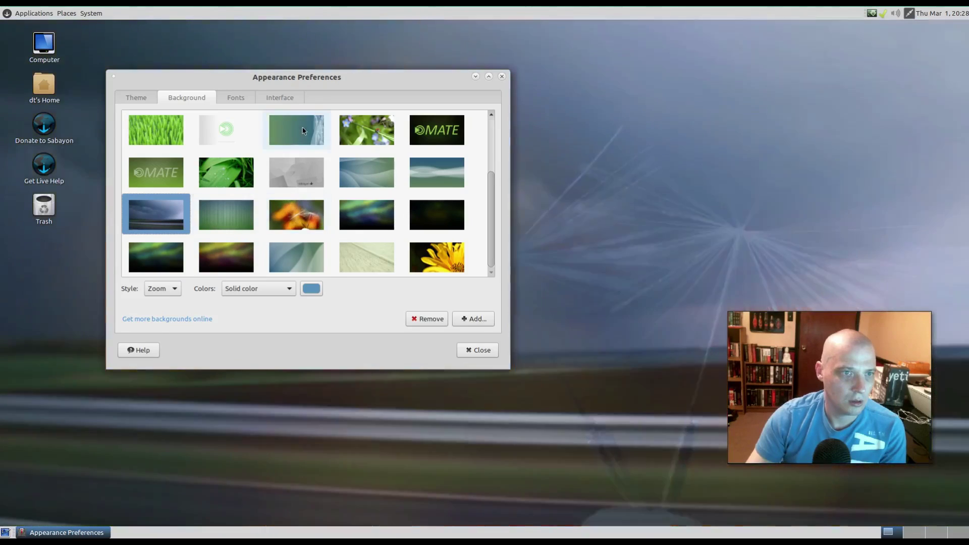
drag(354, 79, 387, 101)
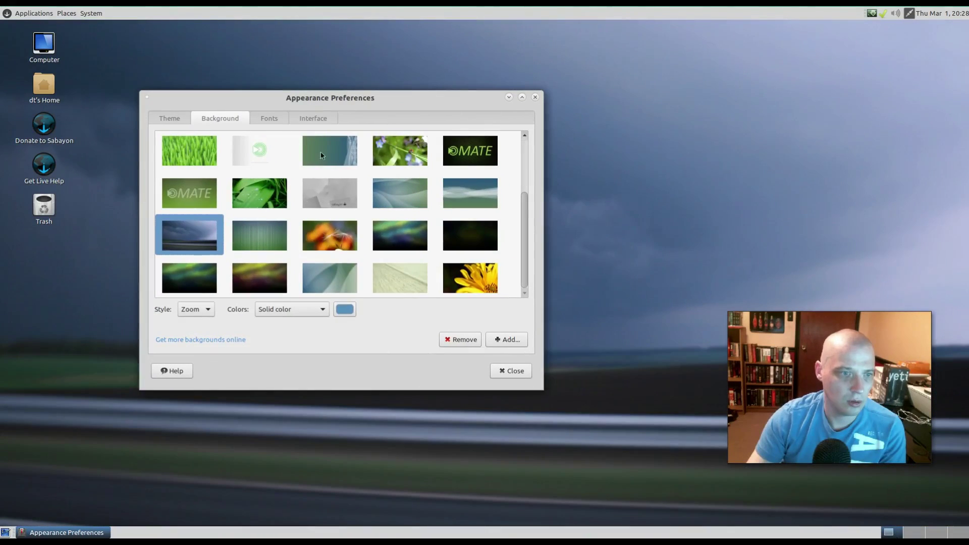
click(269, 275)
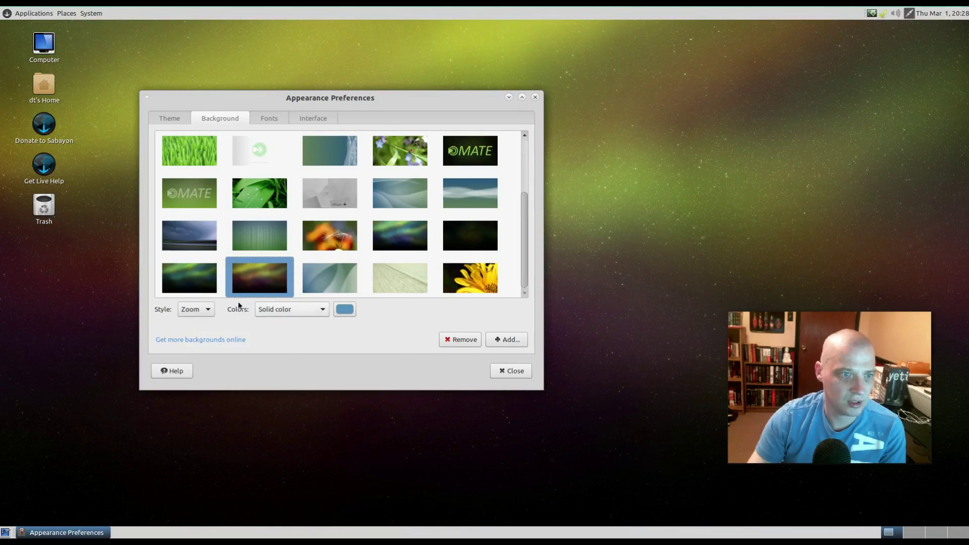
click(199, 289)
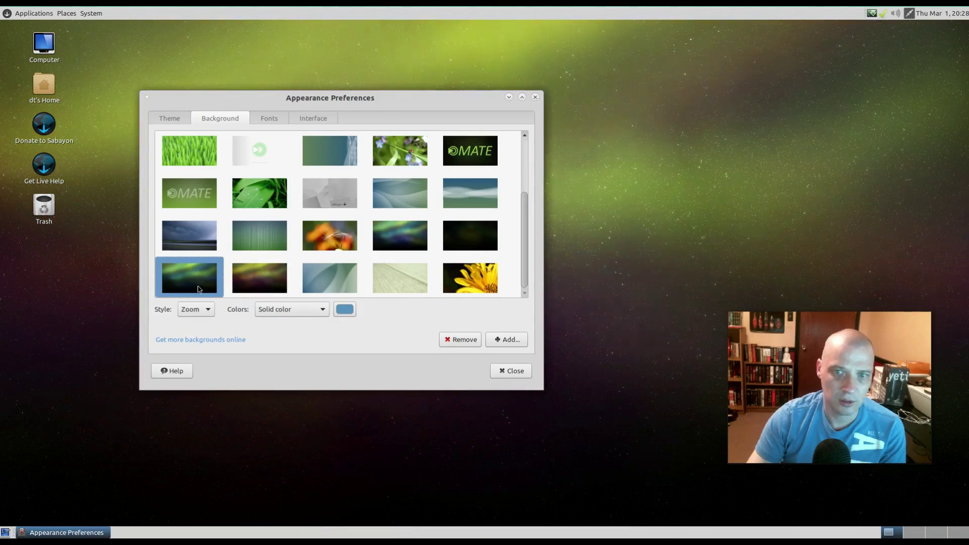
click(516, 372)
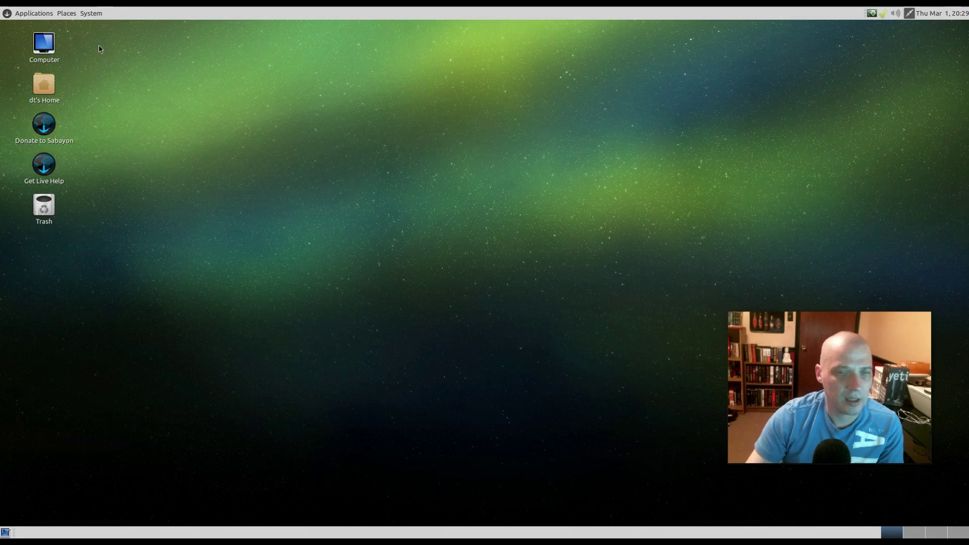
- Open and close the Desktop folder from Places, then go to System > Preferences
click(42, 14)
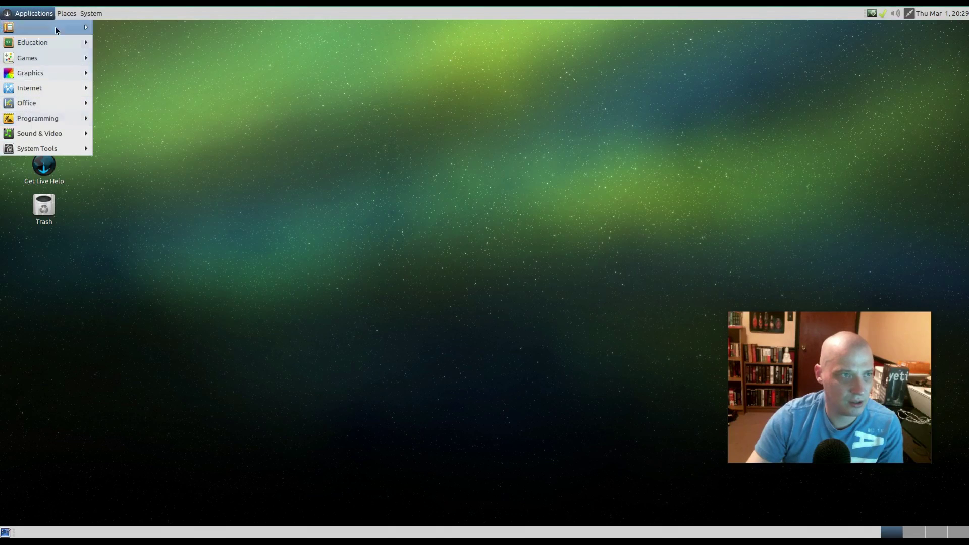
mouse_move(64, 9)
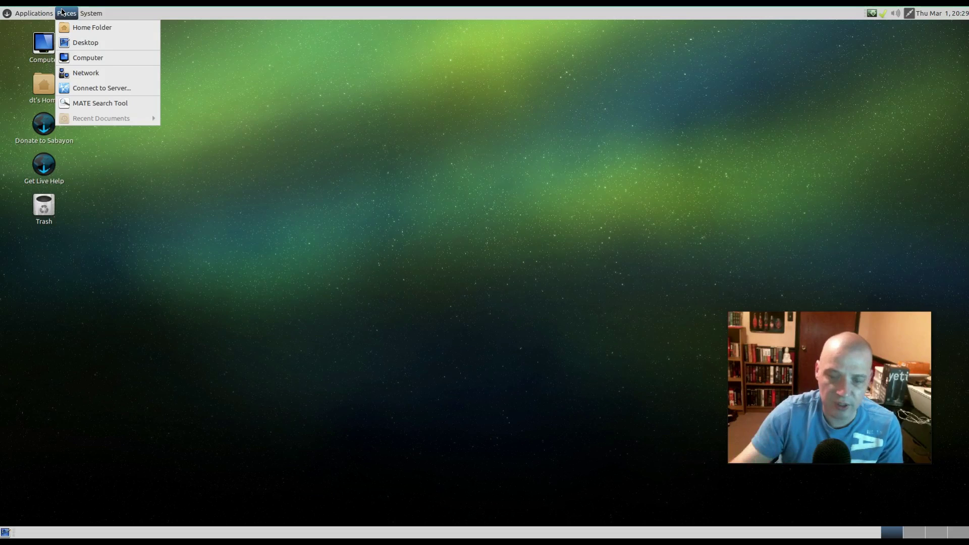
click(116, 47)
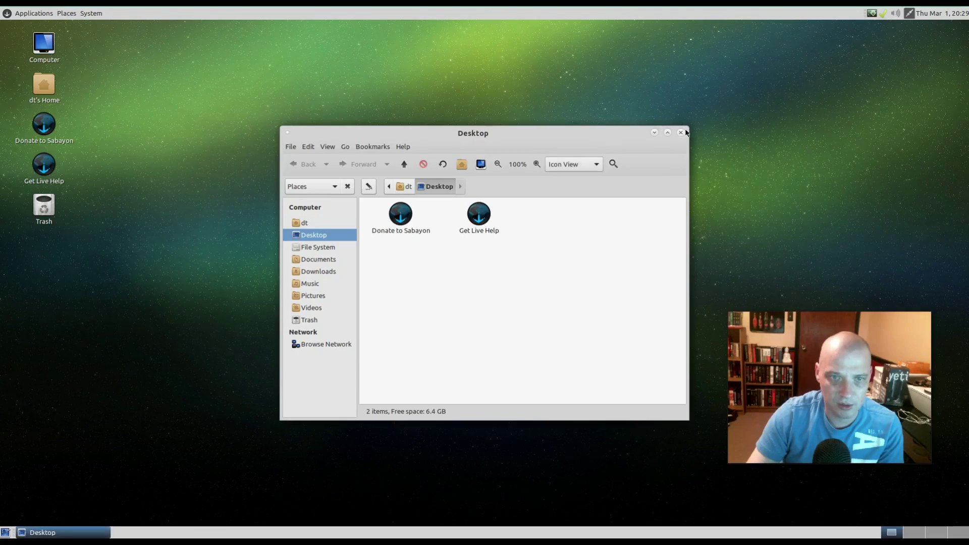
click(681, 132)
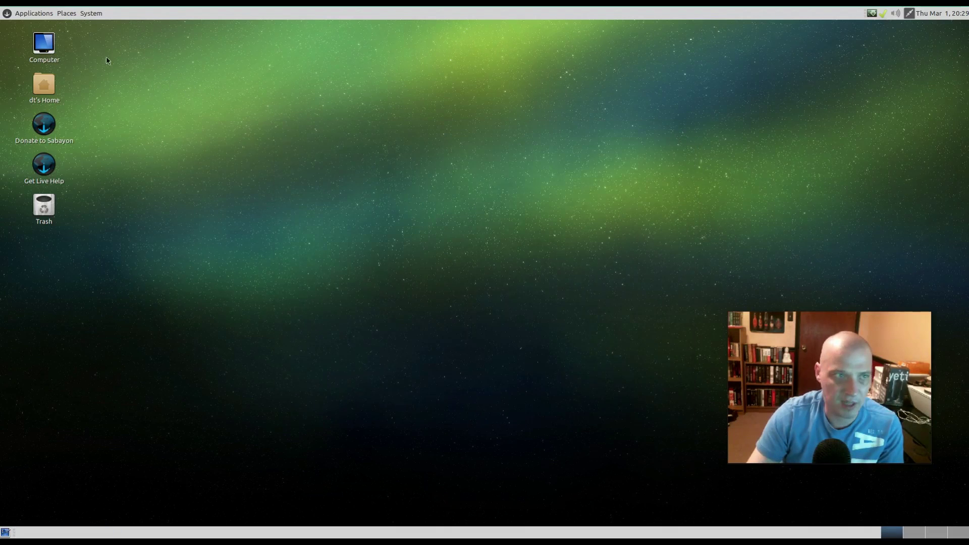
click(92, 14)
mouse_move(138, 29)
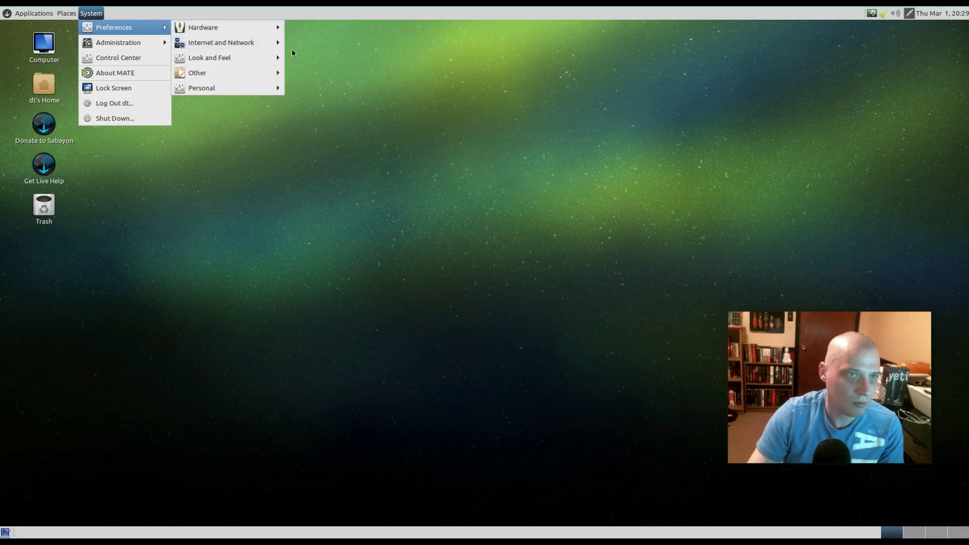
- Open Appearance Preferences and try the BlackMATE, BlueMenta and Blue-Submarine themes
mouse_move(267, 60)
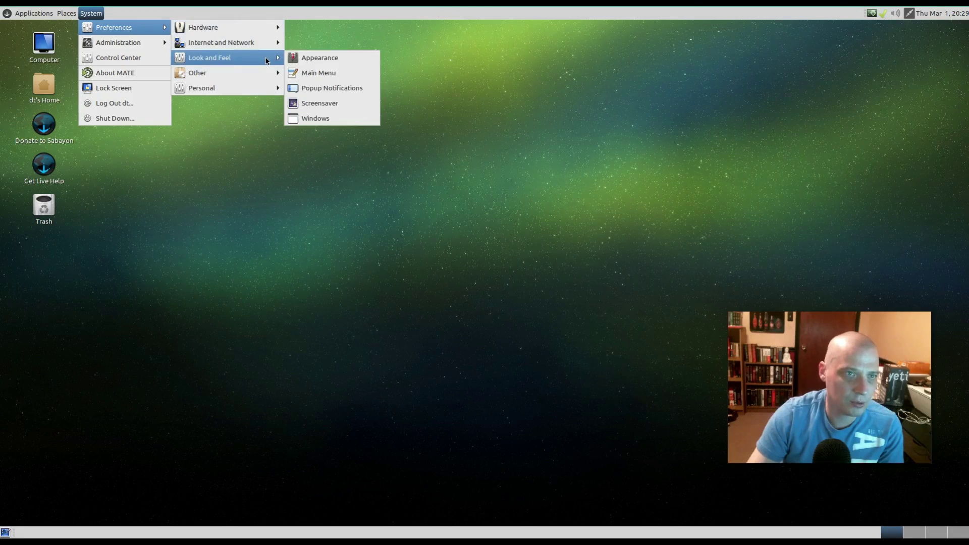
click(304, 59)
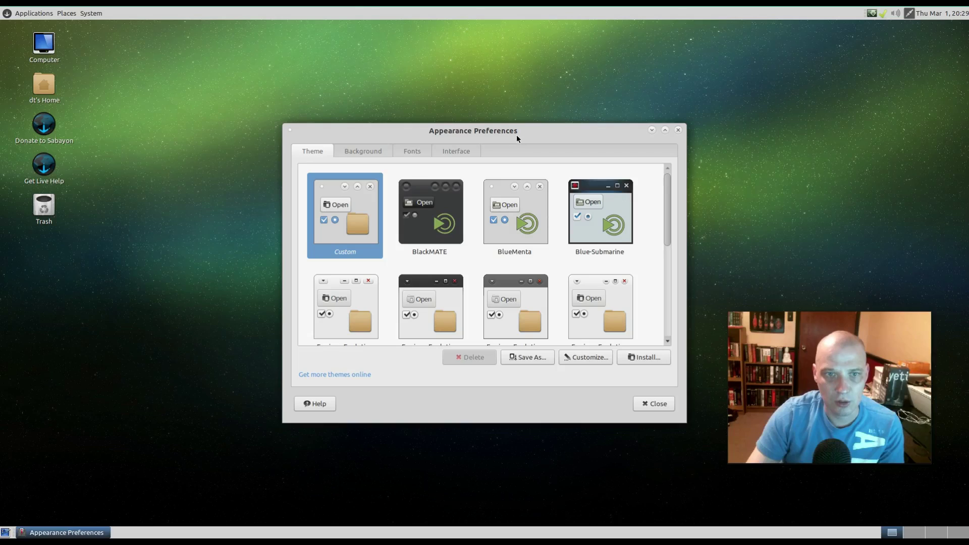
drag(518, 132, 332, 78)
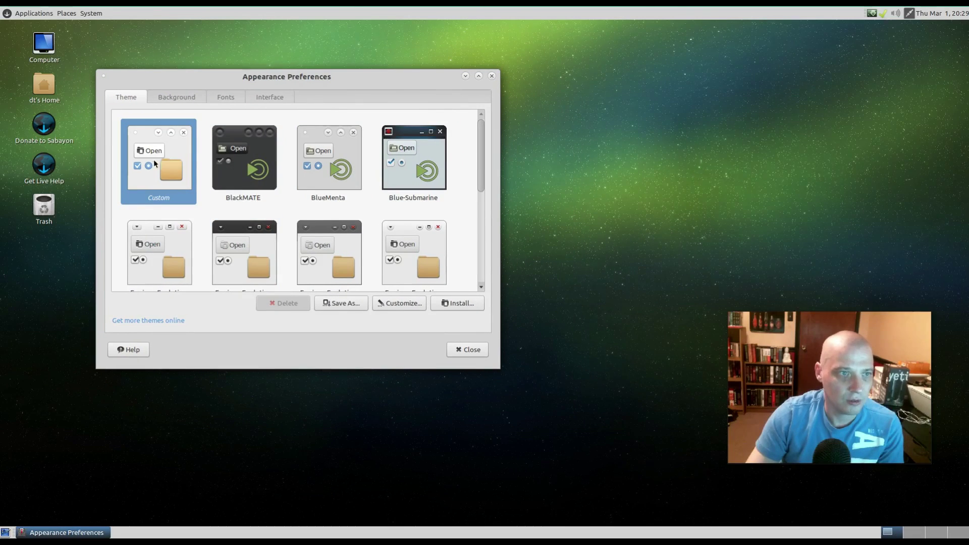
click(247, 141)
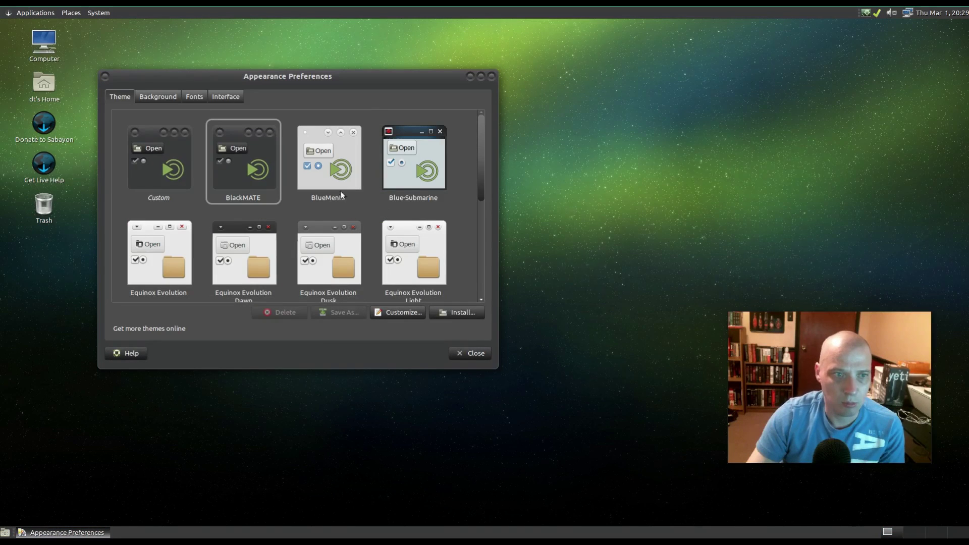
click(338, 174)
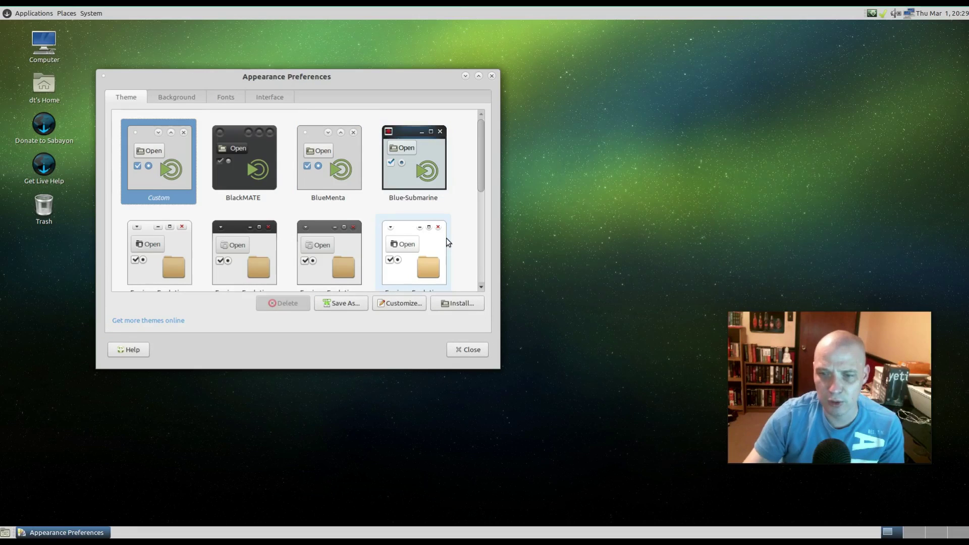
click(428, 146)
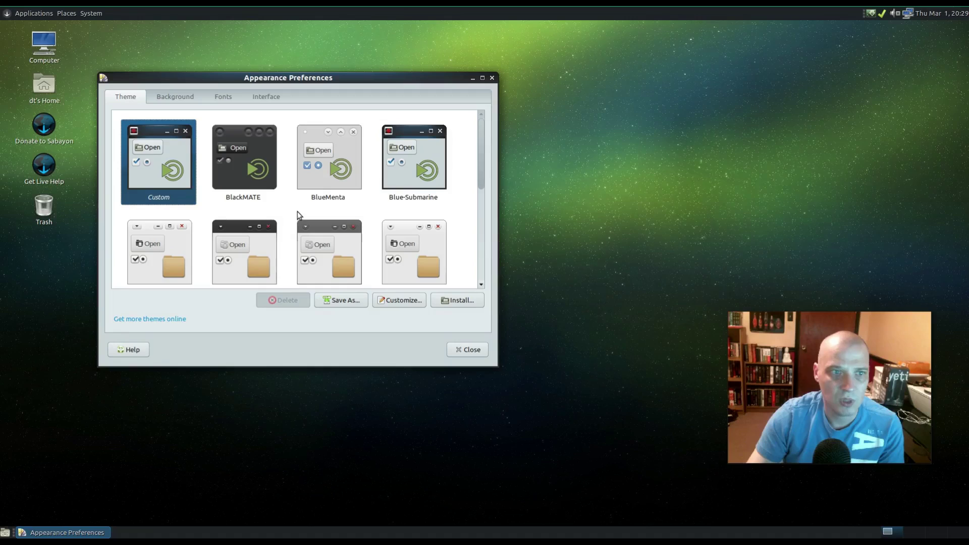
- Scroll through the theme list and apply the GreenLaguna theme
click(33, 14)
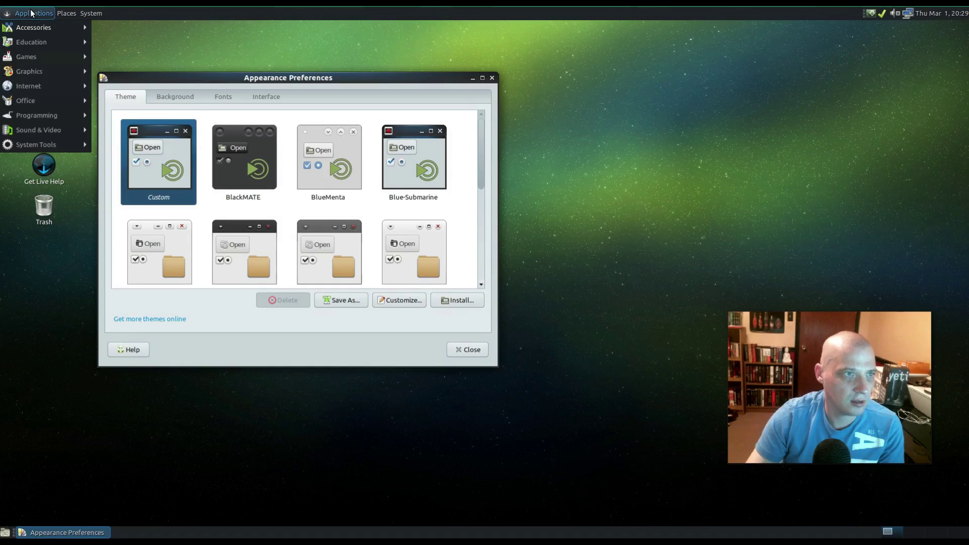
click(251, 190)
scroll(251, 189, down, 2)
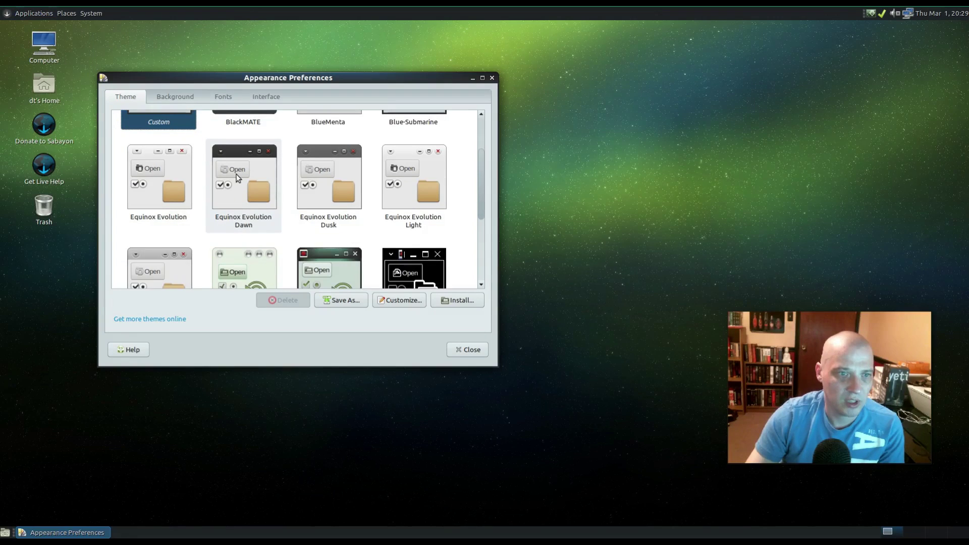
scroll(236, 174, down, 5)
scroll(236, 176, down, 2)
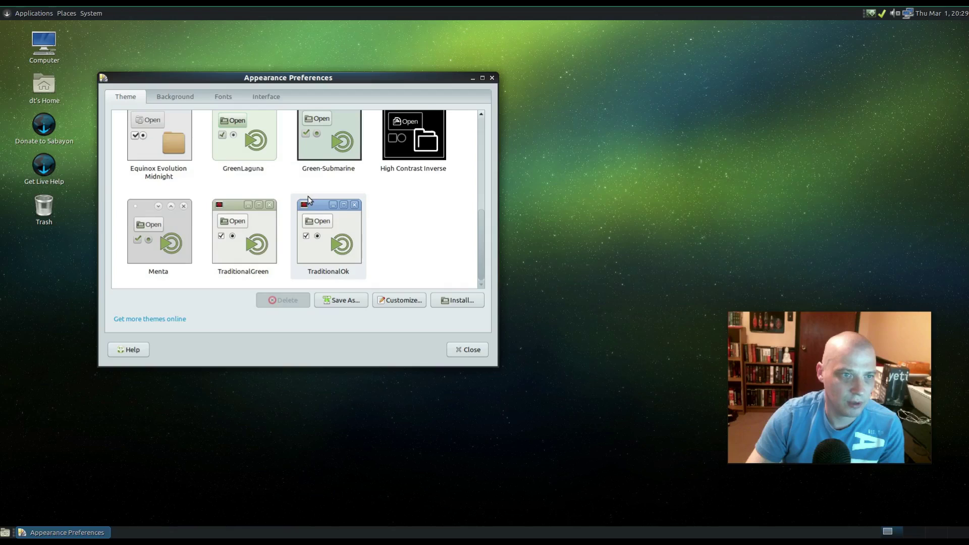
scroll(303, 199, up, 1)
click(257, 170)
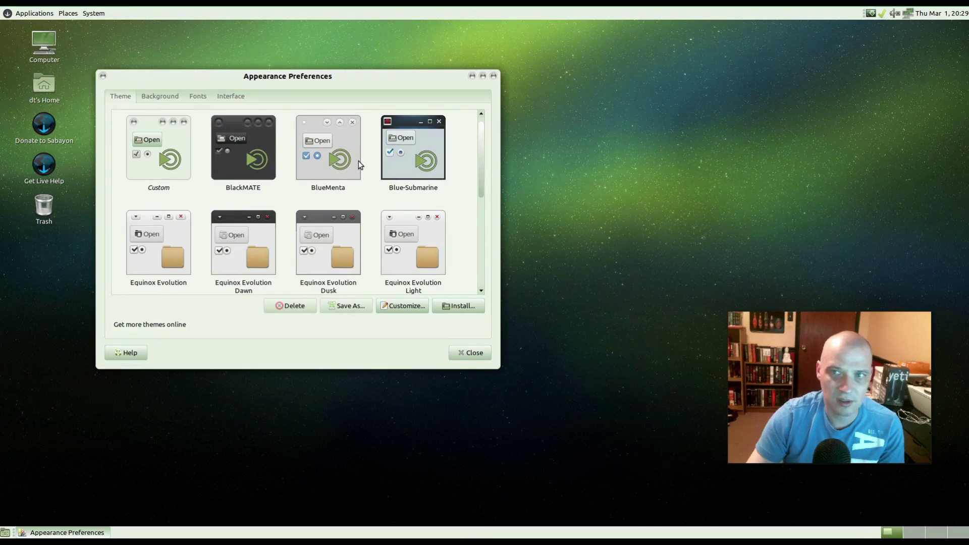
- Apply the Menta theme and close Appearance Preferences
scroll(356, 164, down, 1)
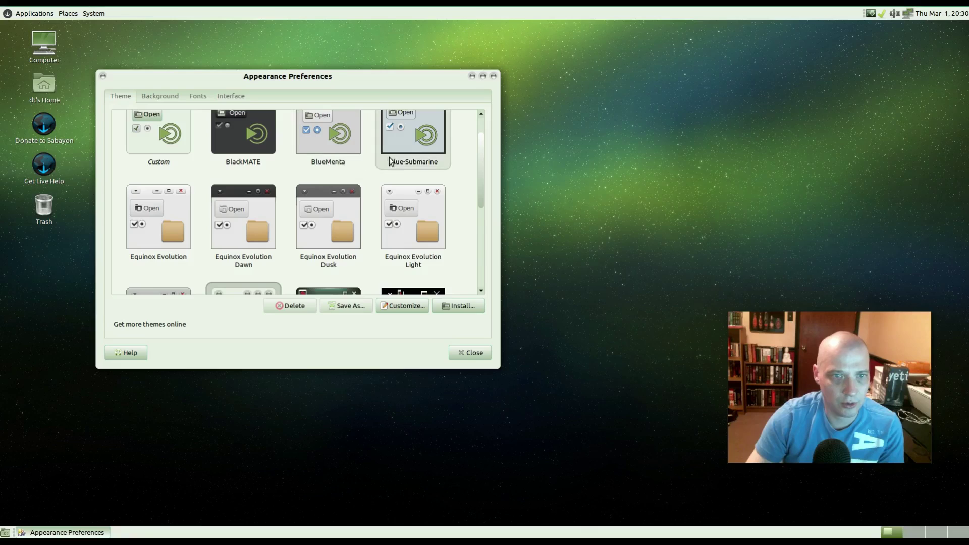
scroll(391, 160, down, 7)
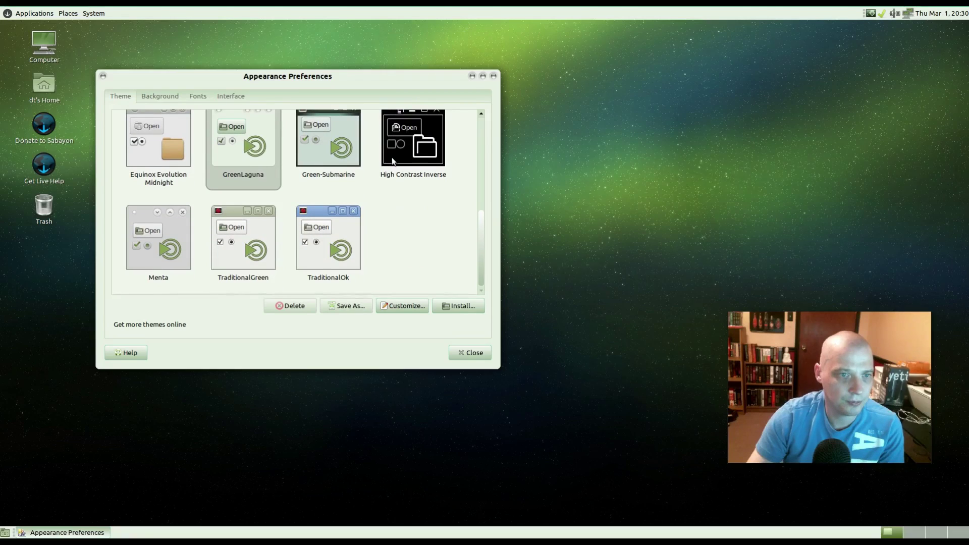
click(186, 249)
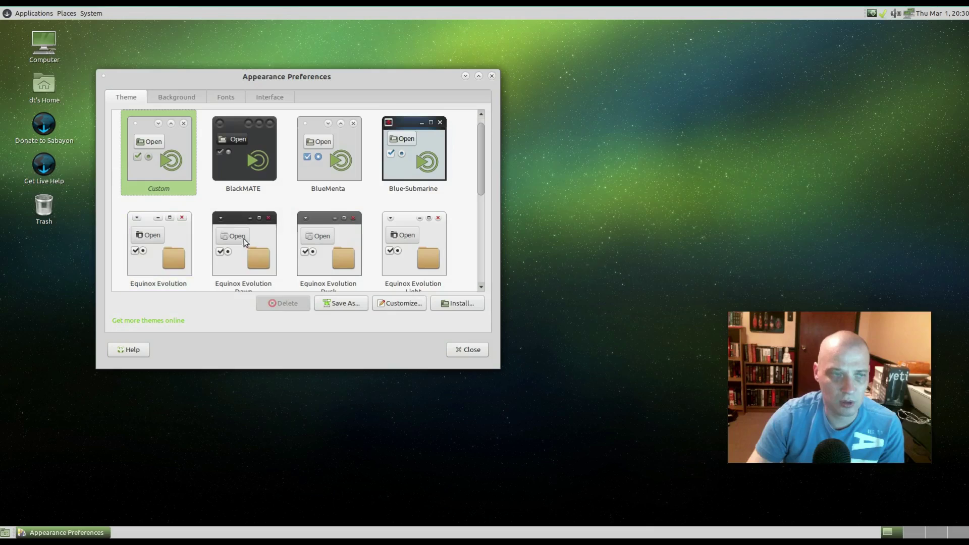
click(36, 12)
click(36, 11)
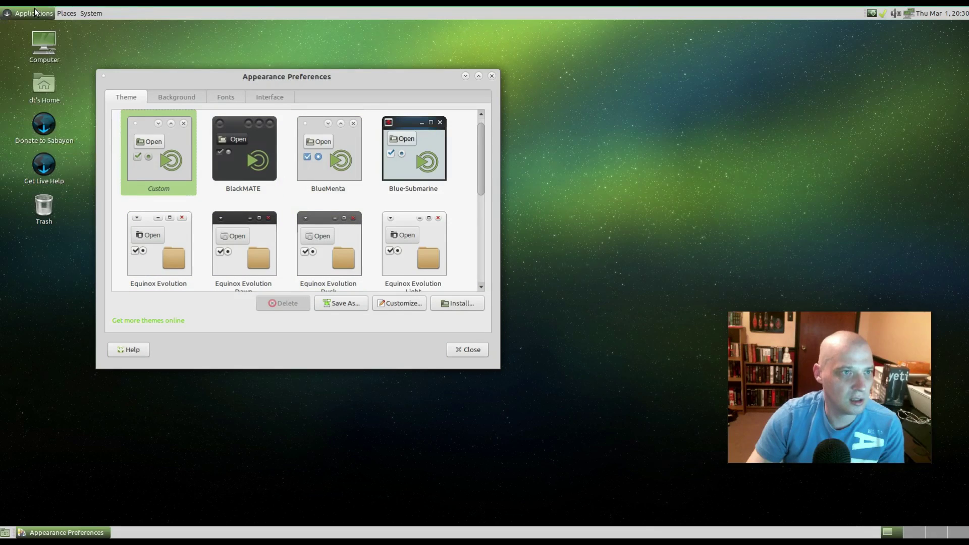
click(473, 350)
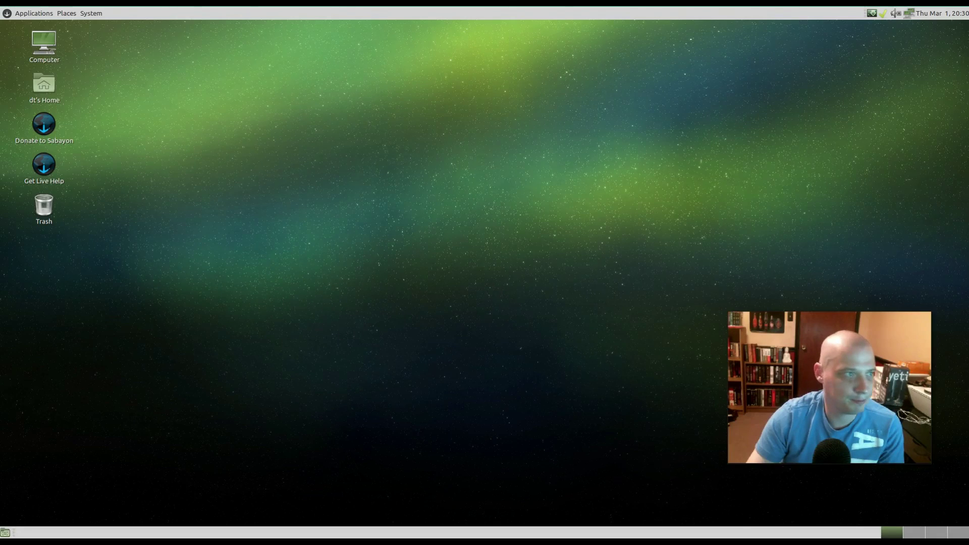
click(91, 13)
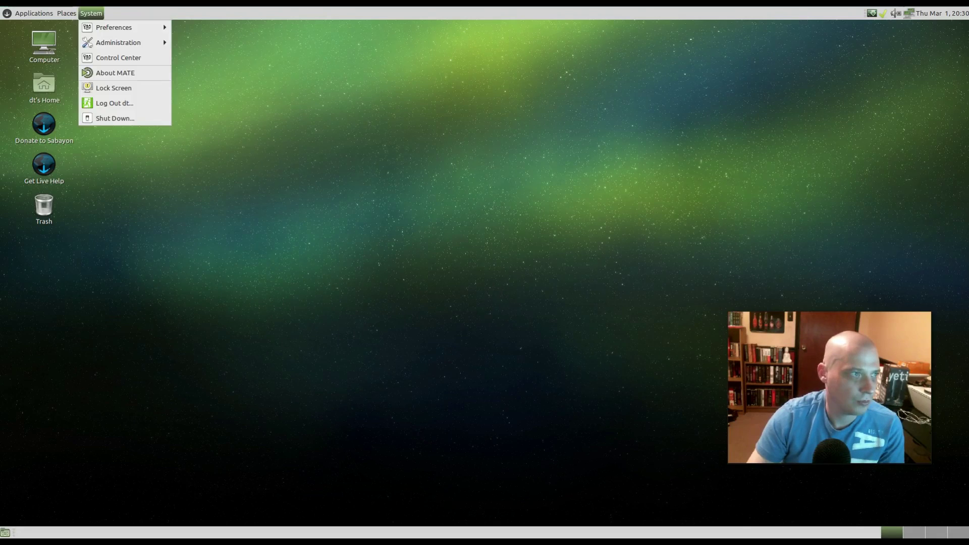
click(148, 58)
drag(533, 126, 402, 88)
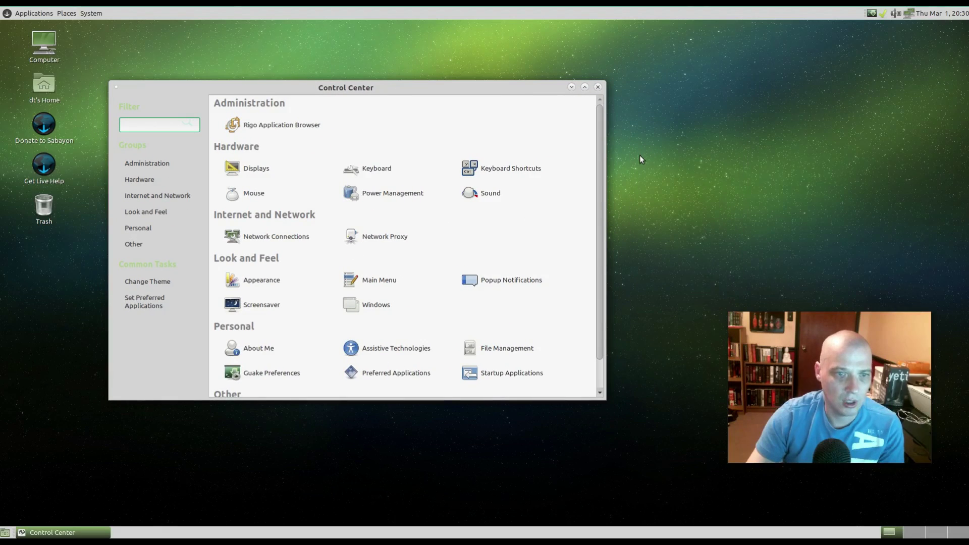
scroll(504, 198, down, 1)
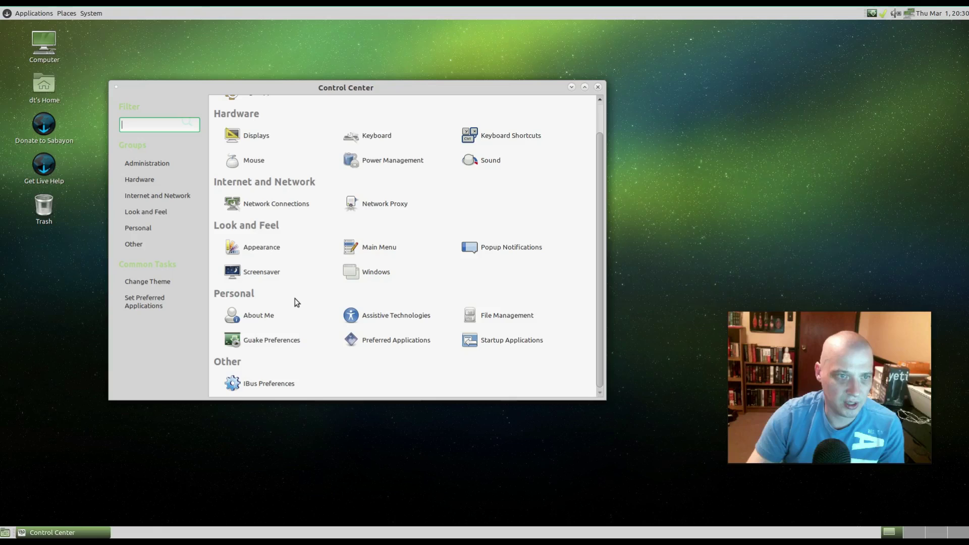
scroll(424, 300, up, 1)
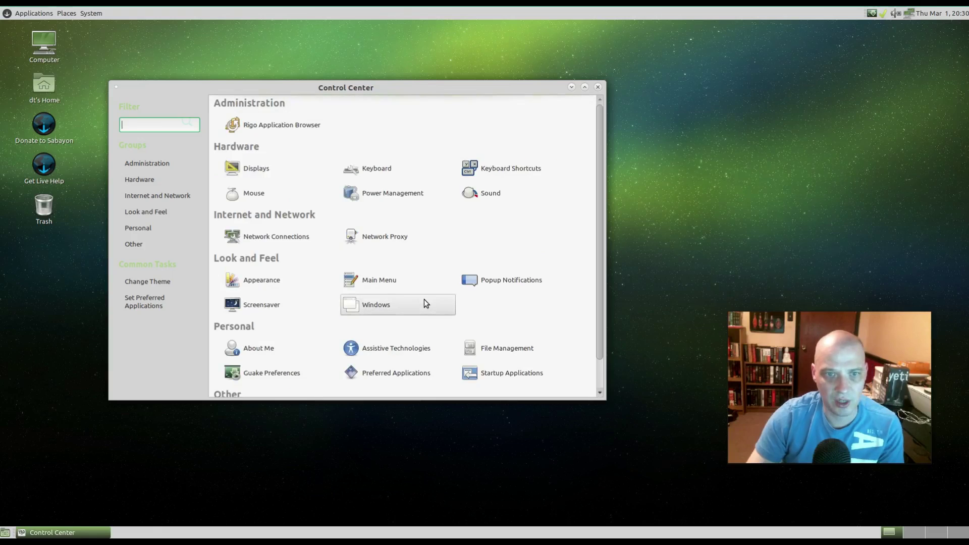
click(279, 287)
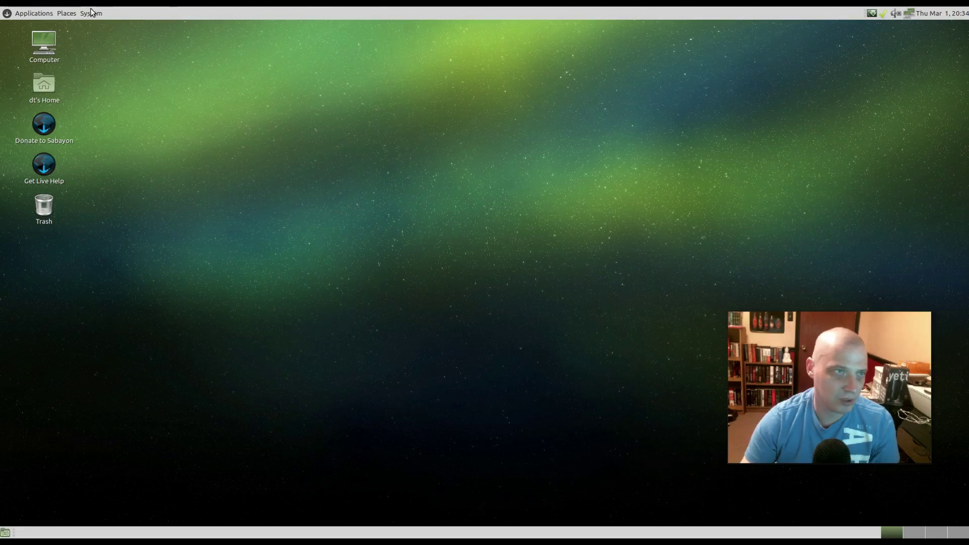
- Add the Main Menu applet to the top panel via Add to Panel
click(32, 14)
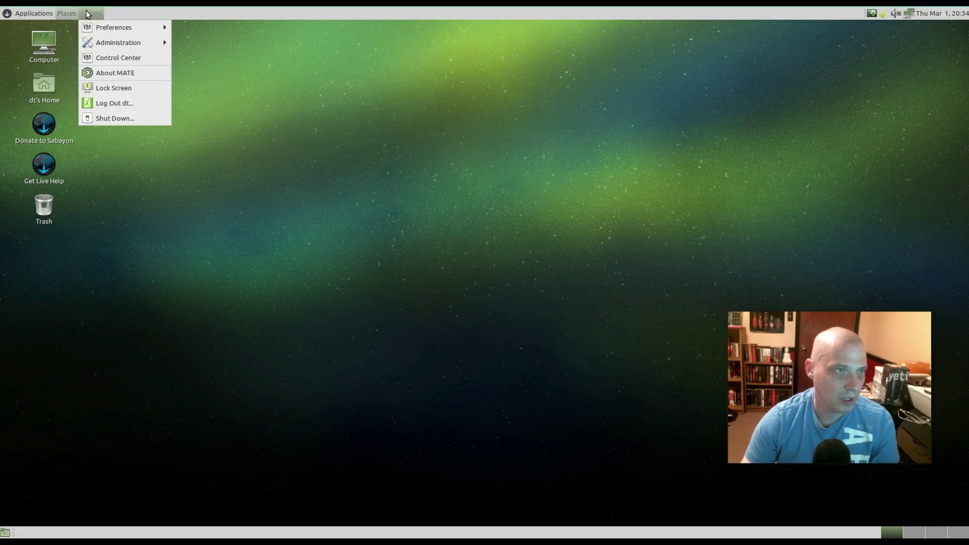
click(188, 112)
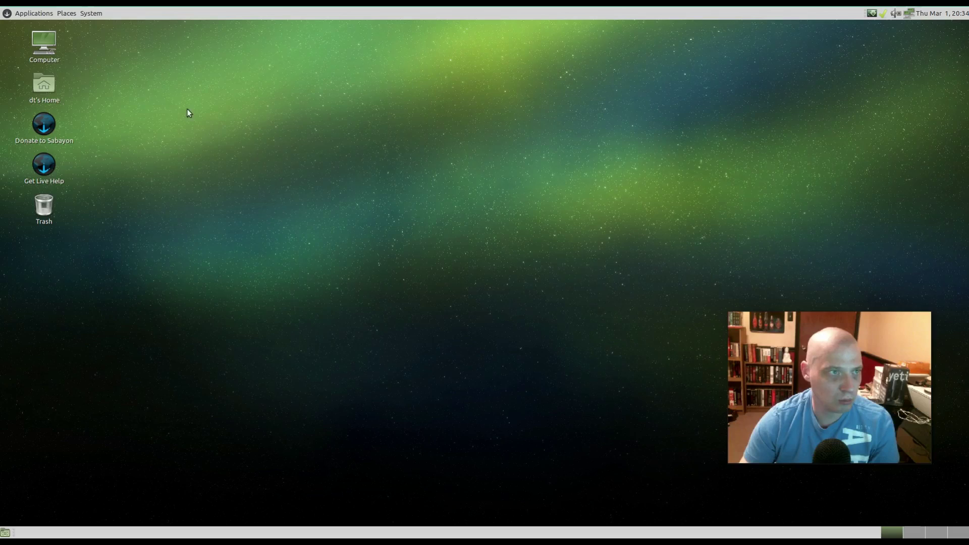
right_click(190, 16)
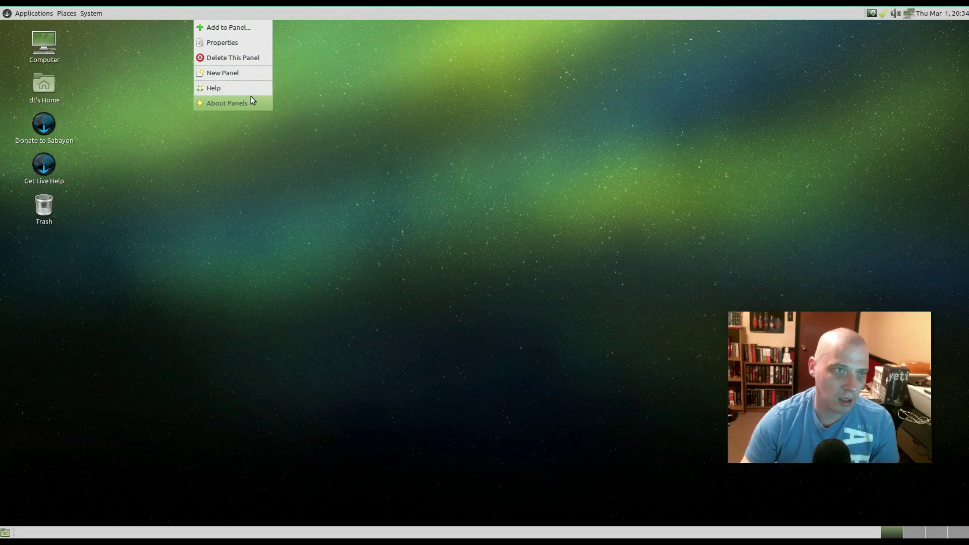
click(254, 28)
scroll(466, 266, down, 3)
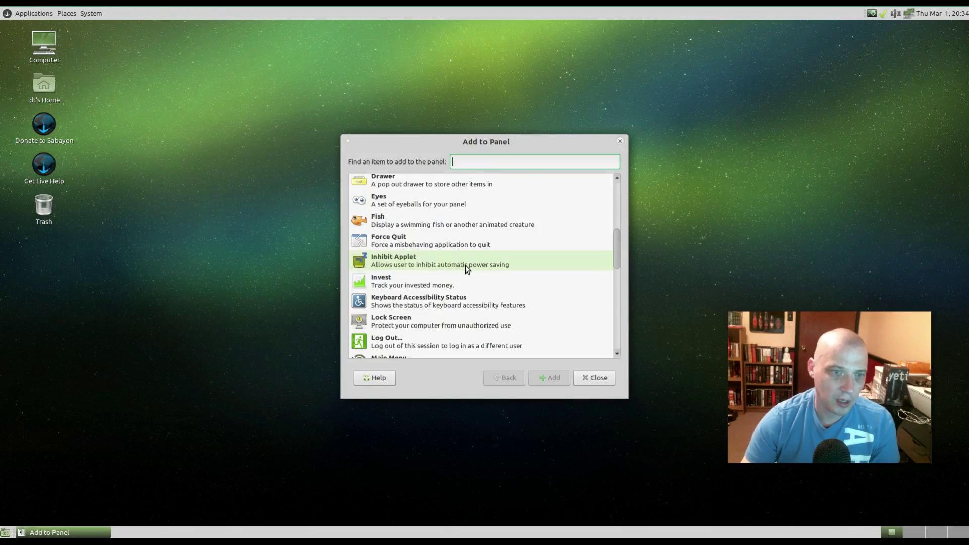
scroll(465, 266, down, 3)
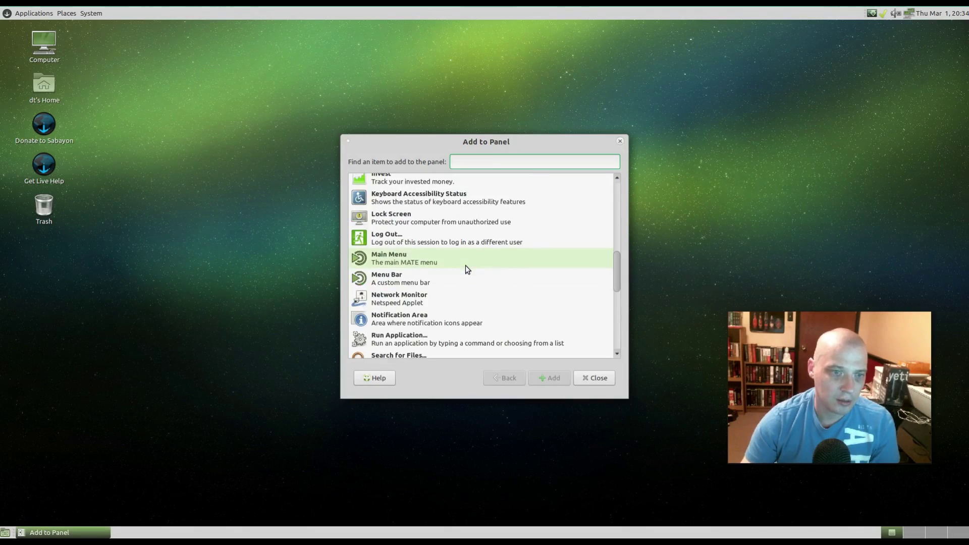
click(416, 266)
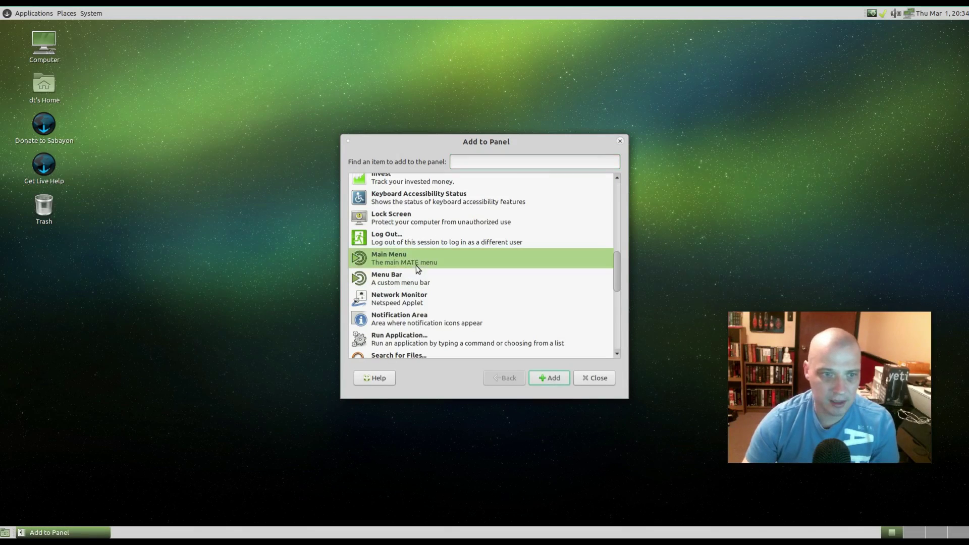
click(555, 380)
- Check the new Main Menu, then choose Move to reposition it next to System
click(197, 14)
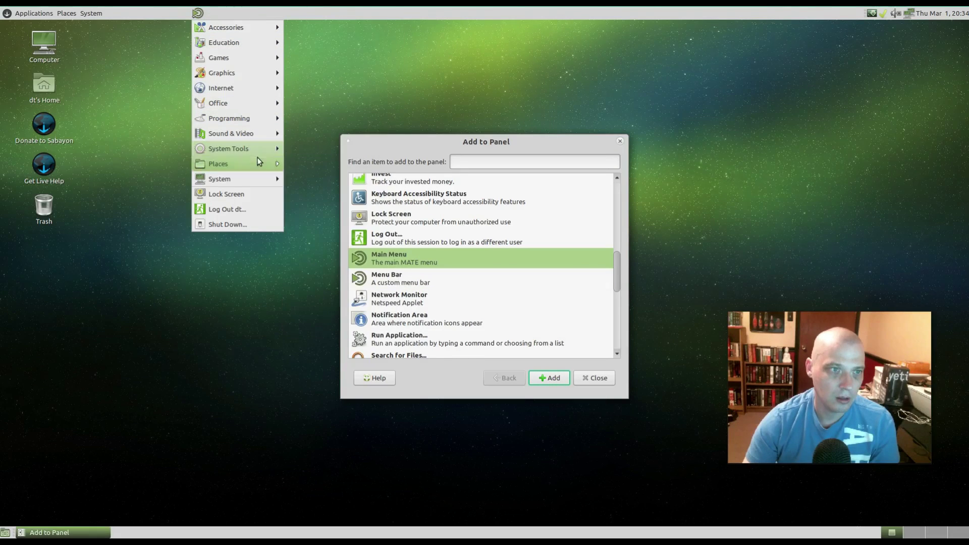
mouse_move(237, 32)
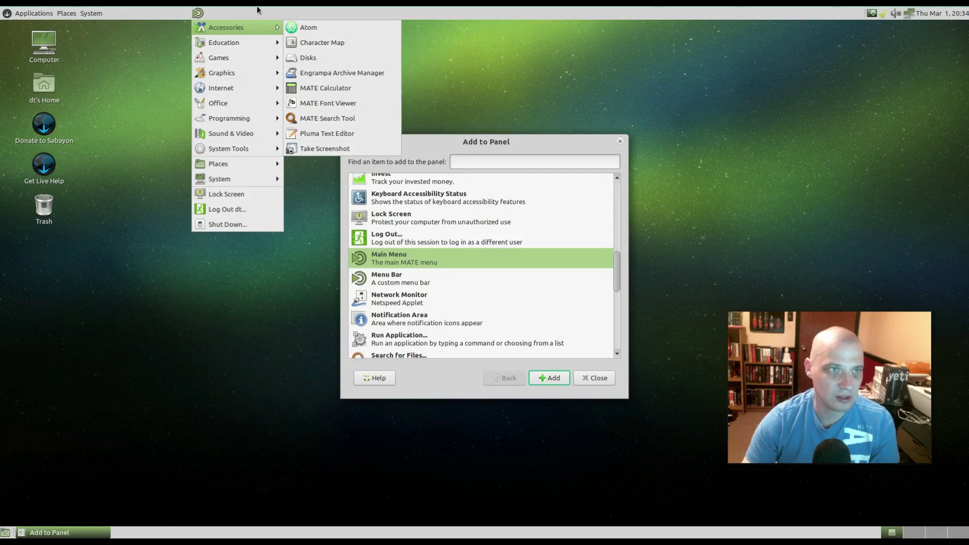
click(198, 13)
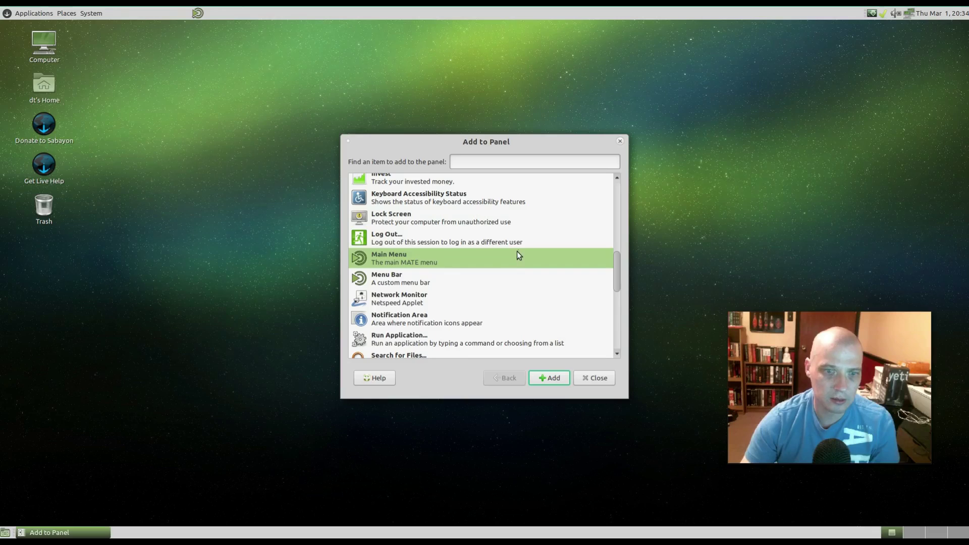
scroll(518, 250, up, 8)
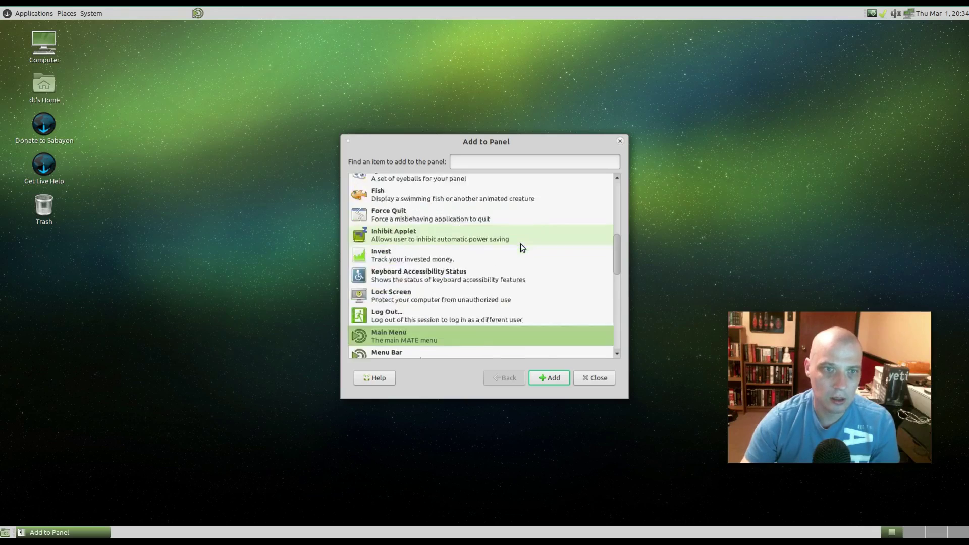
click(197, 13)
click(198, 13)
right_click(197, 13)
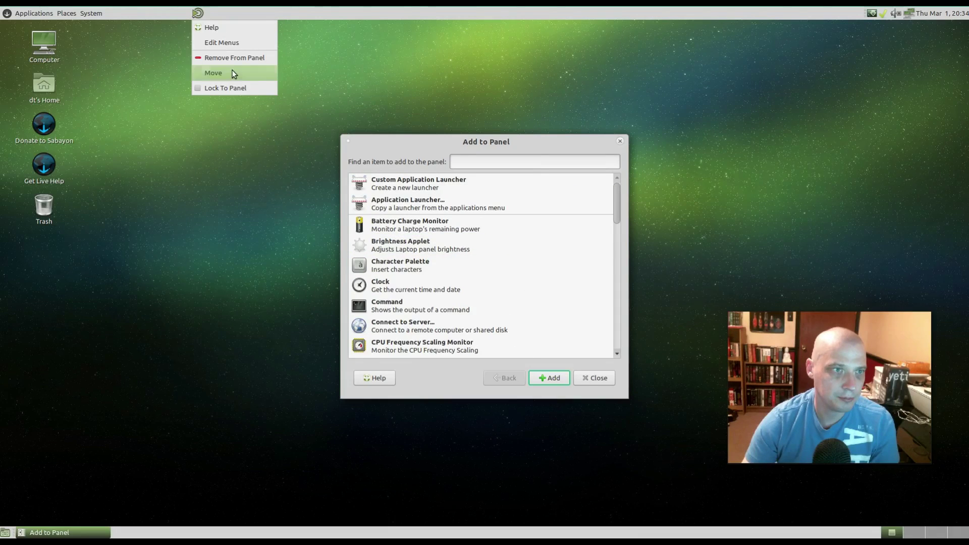
click(232, 73)
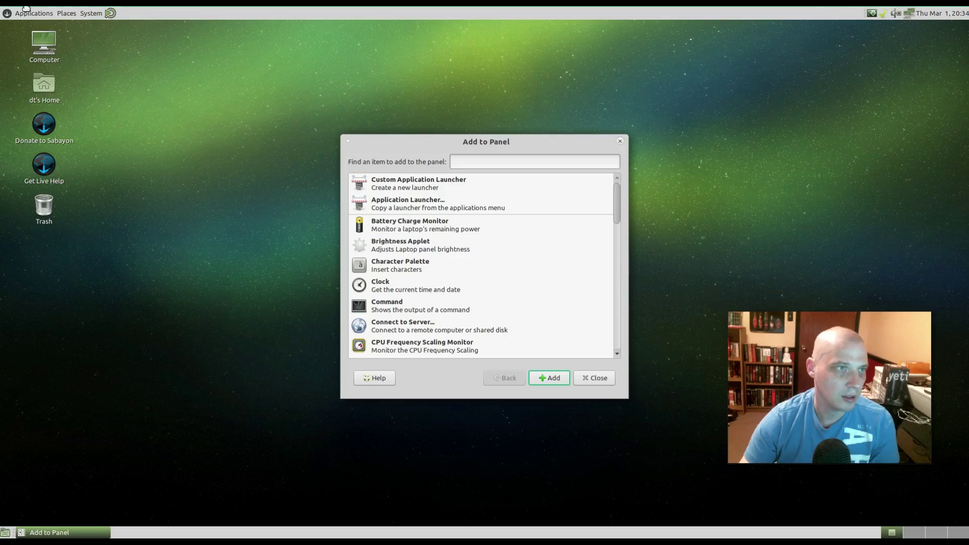
- Remove the Applications/Places/System menu bar and move the Main Menu applet to the panel's far left
right_click(78, 15)
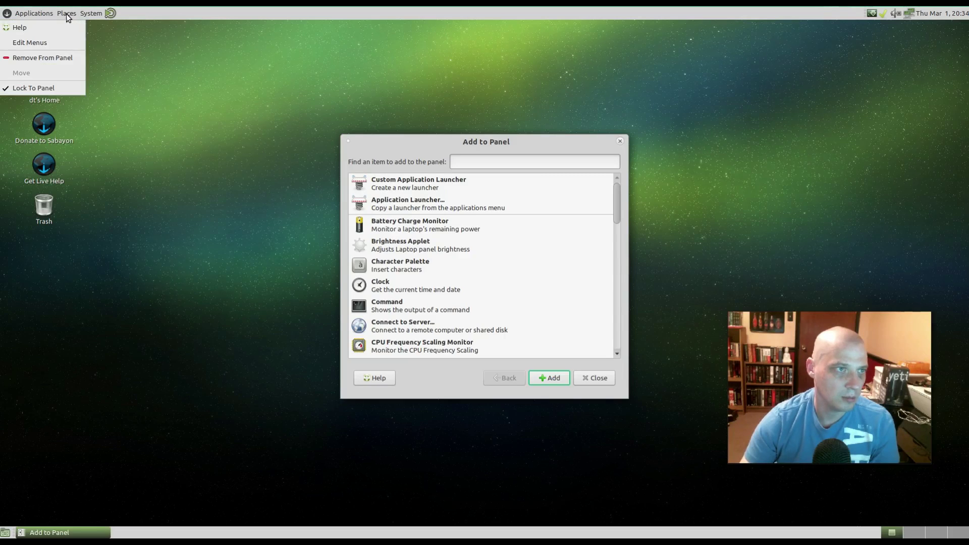
click(48, 58)
right_click(110, 12)
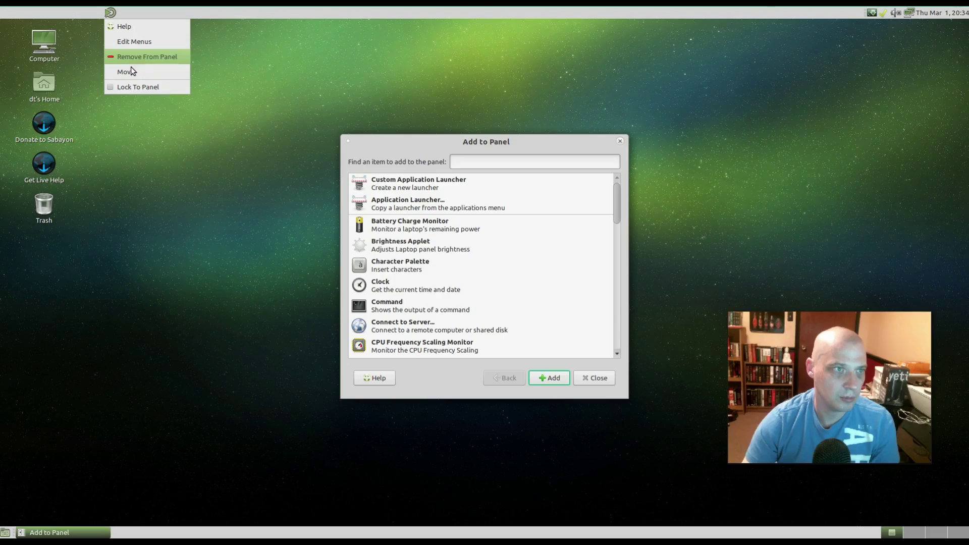
click(130, 72)
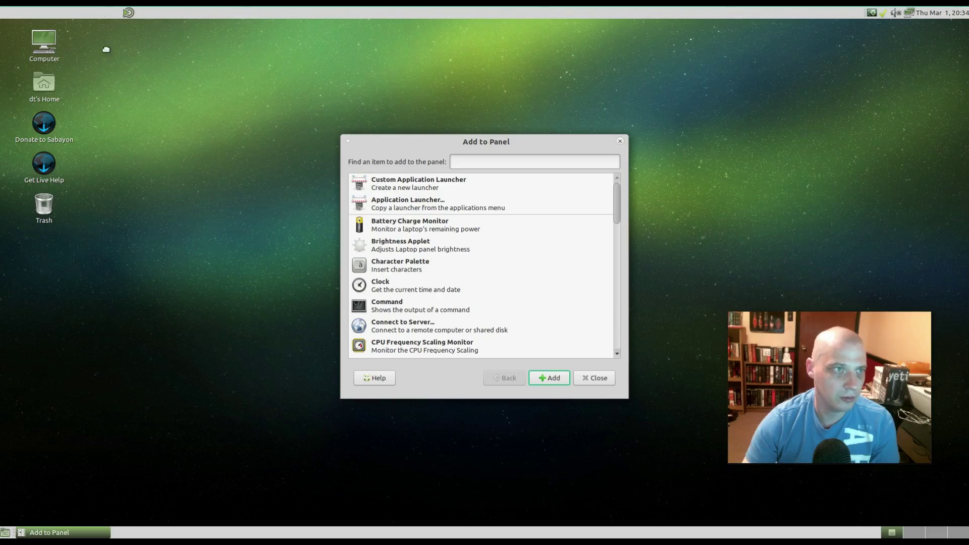
click(4, 40)
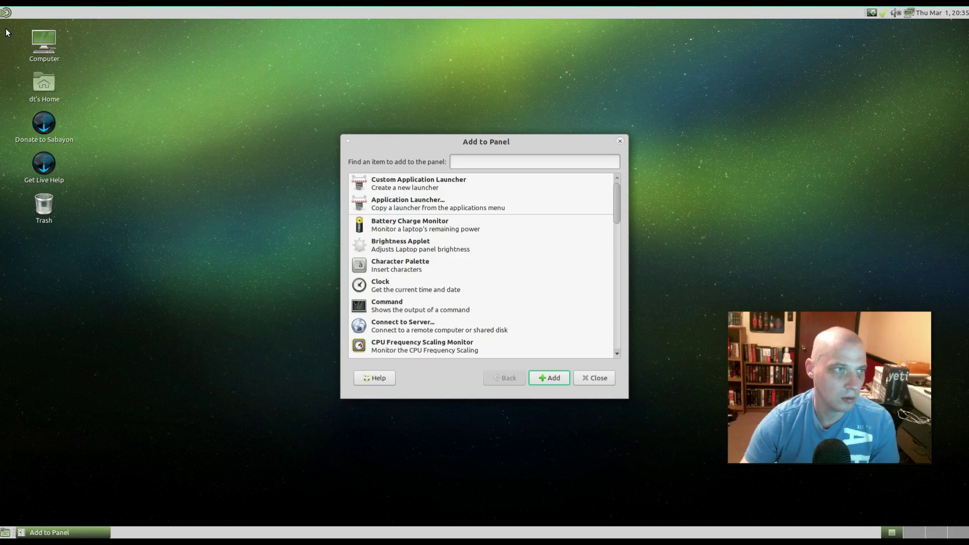
- Cancel the accidental virtual-machine close prompt and open the relocated main menu to test it
key(Control_R+q)
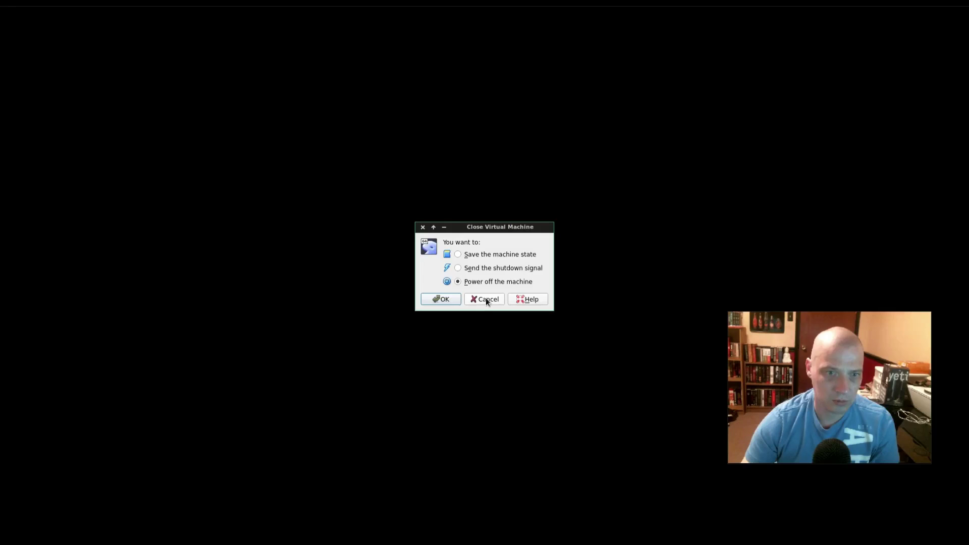
click(486, 299)
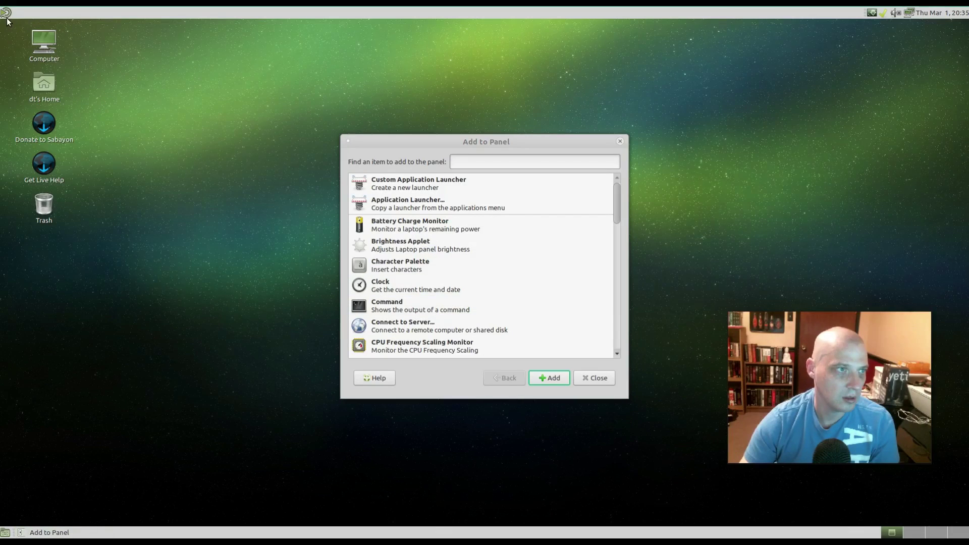
click(6, 17)
- Recheck the main menu, then browse the Add to Panel applet list
click(6, 17)
click(6, 17)
click(6, 17)
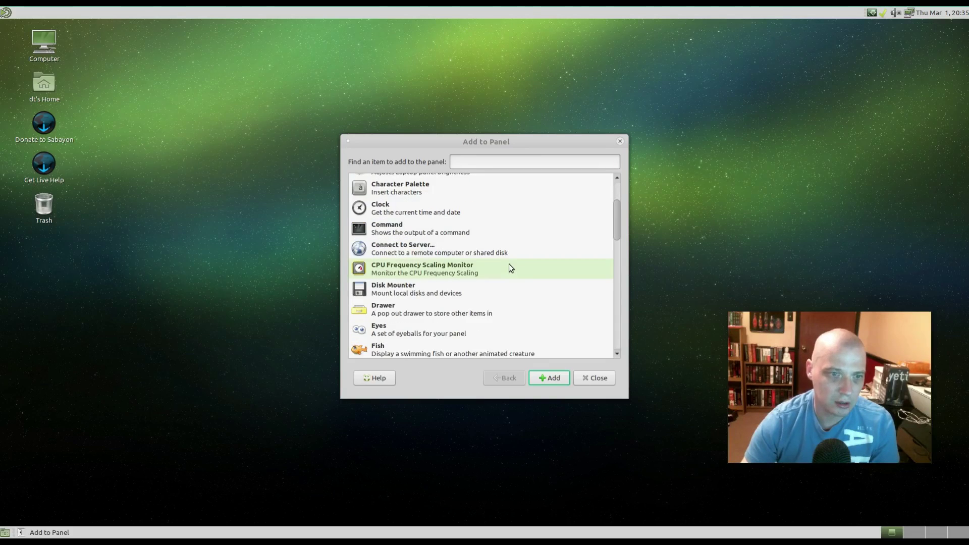
scroll(509, 265, down, 10)
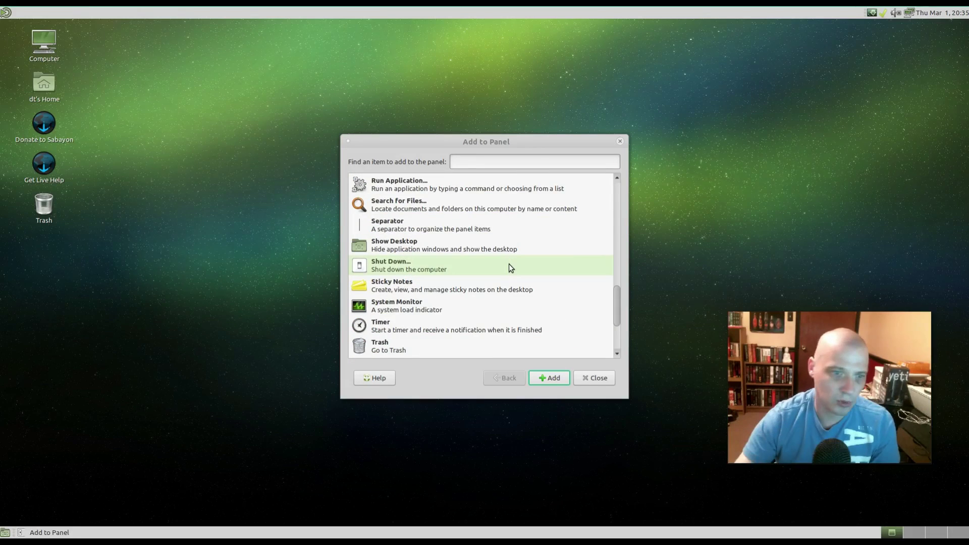
scroll(508, 267, down, 4)
scroll(498, 269, up, 10)
scroll(497, 265, up, 8)
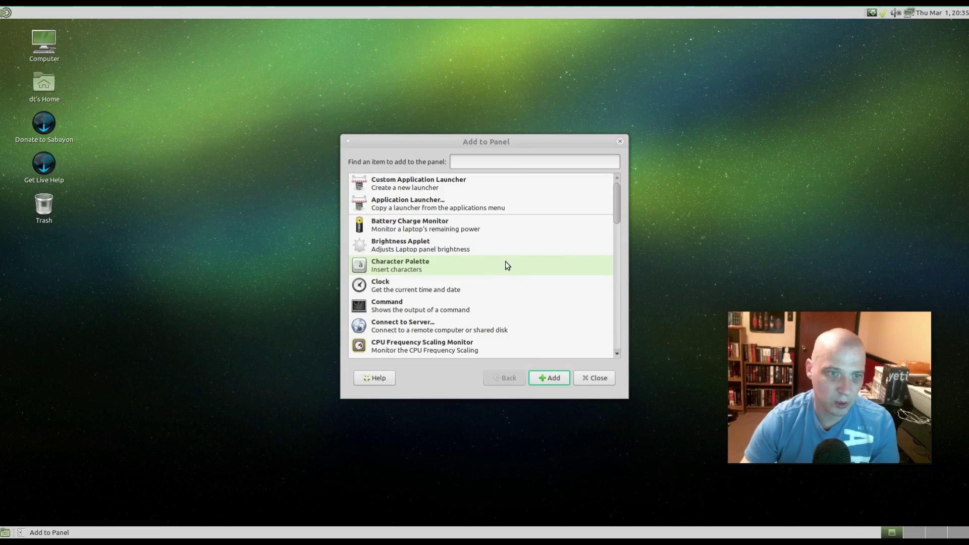
- Add the Eyes applet to the top panel and bring up its context menu
scroll(480, 276, down, 1)
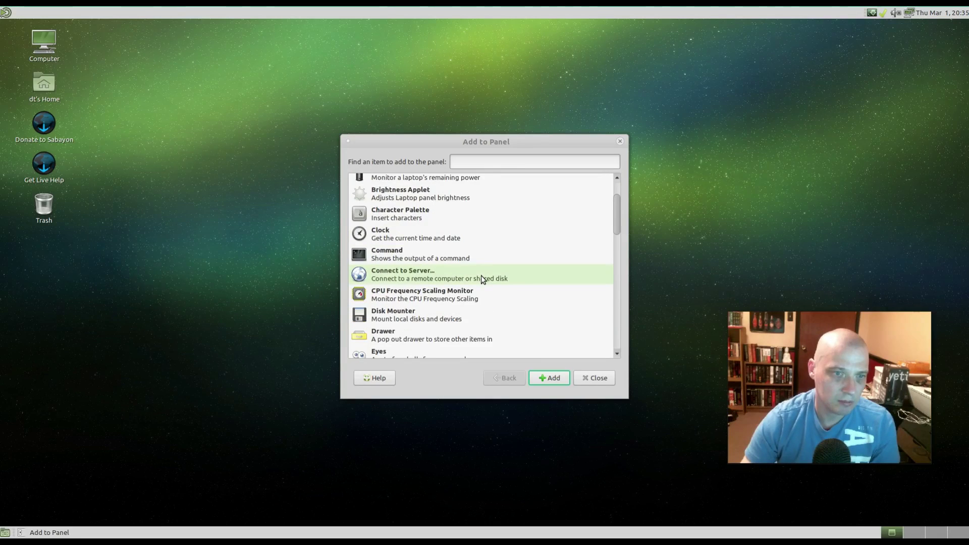
scroll(480, 279, down, 1)
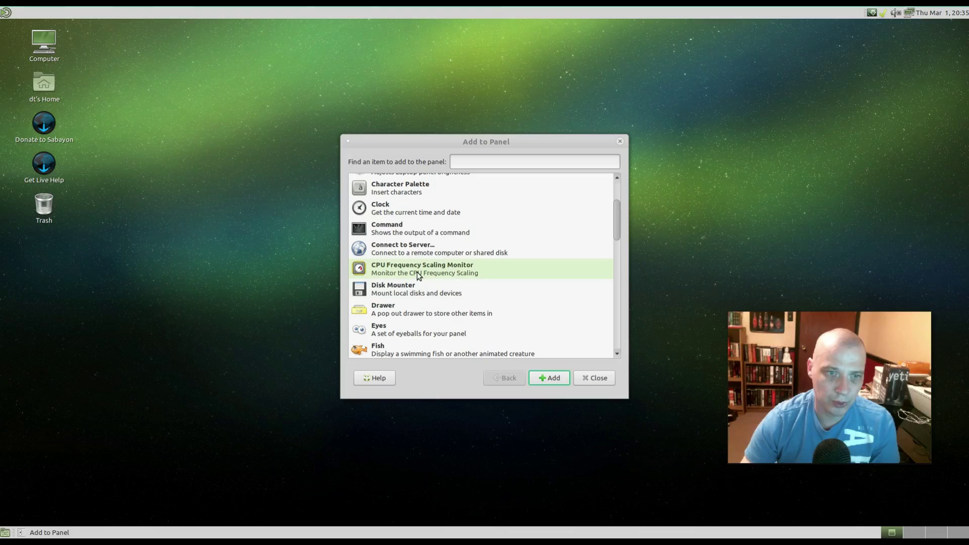
scroll(419, 271, down, 2)
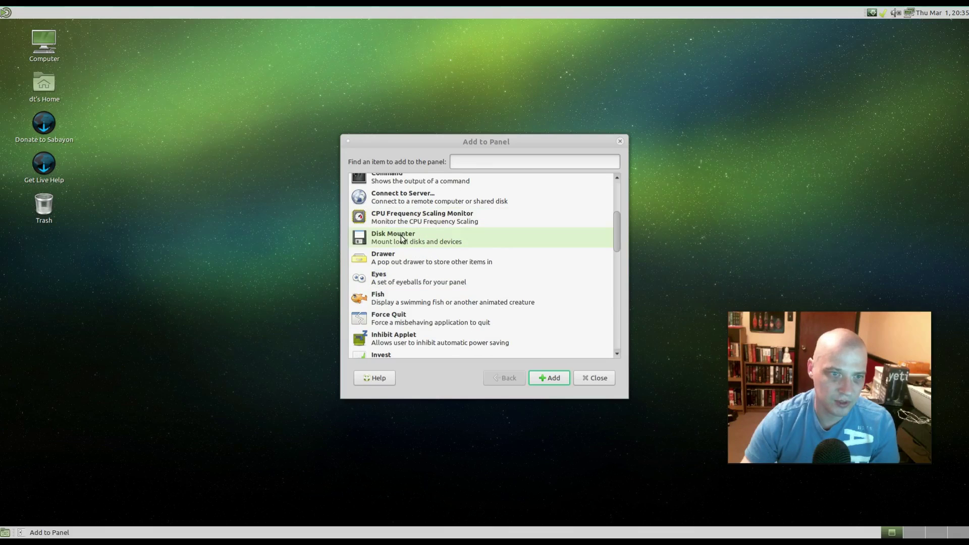
scroll(402, 237, down, 1)
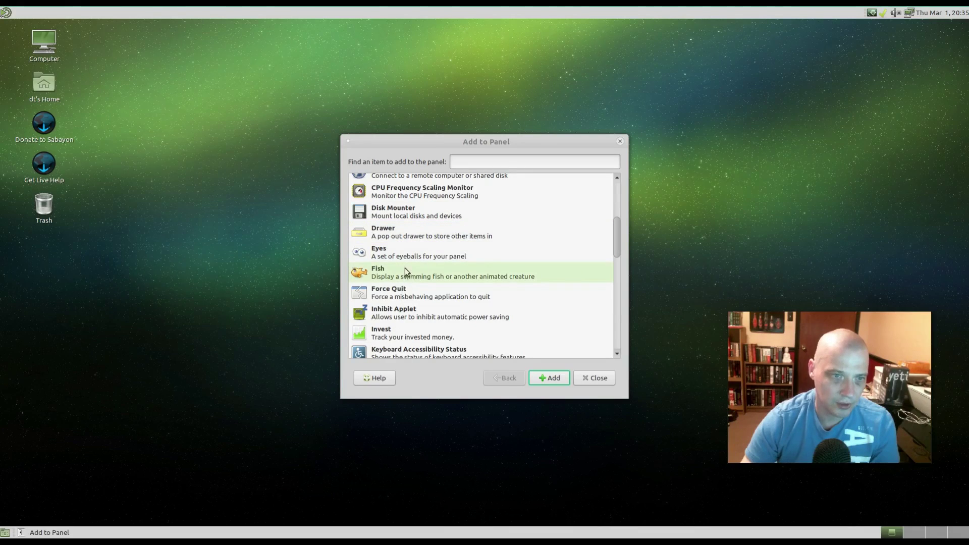
click(408, 255)
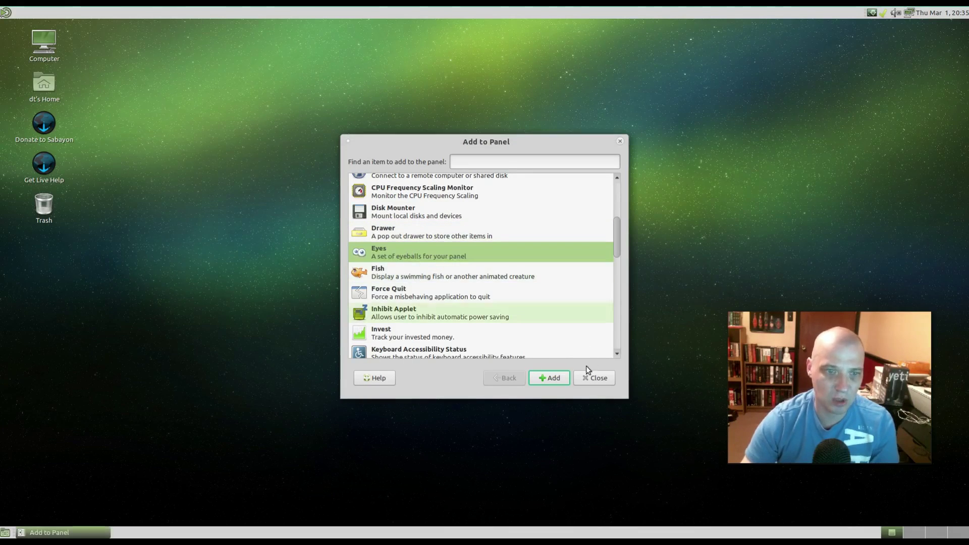
click(551, 378)
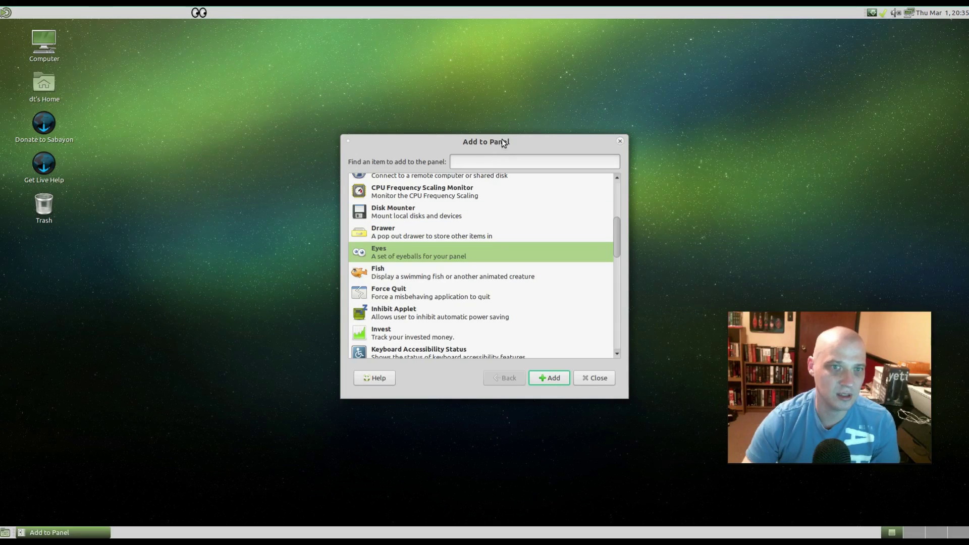
drag(496, 137, 278, 105)
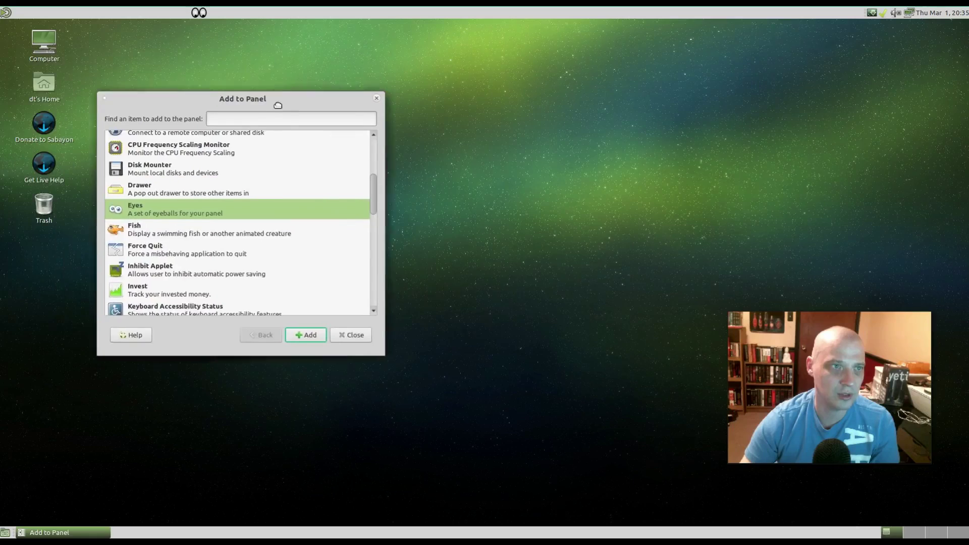
right_click(201, 15)
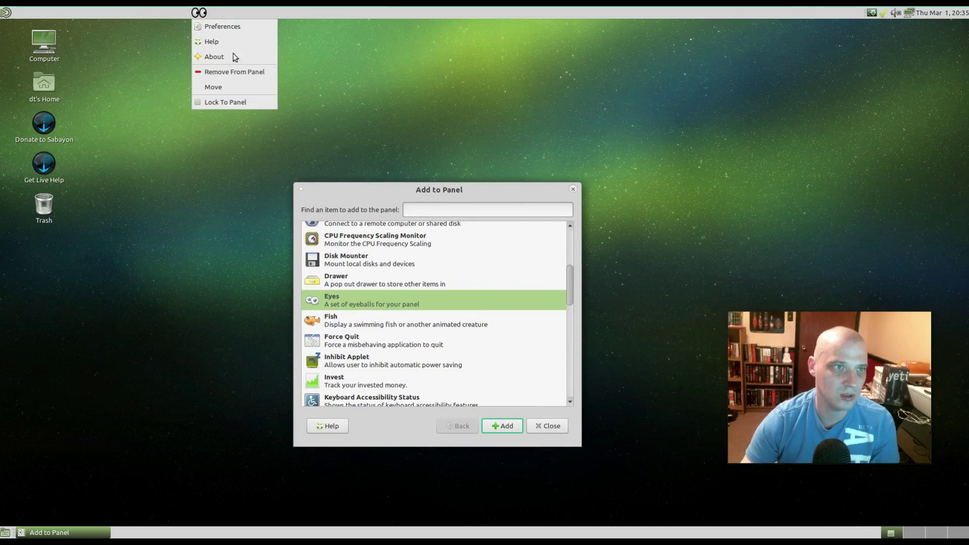
- Remove the Eyes applet from the panel and dismiss the Add to Panel dialog with Escape
click(250, 73)
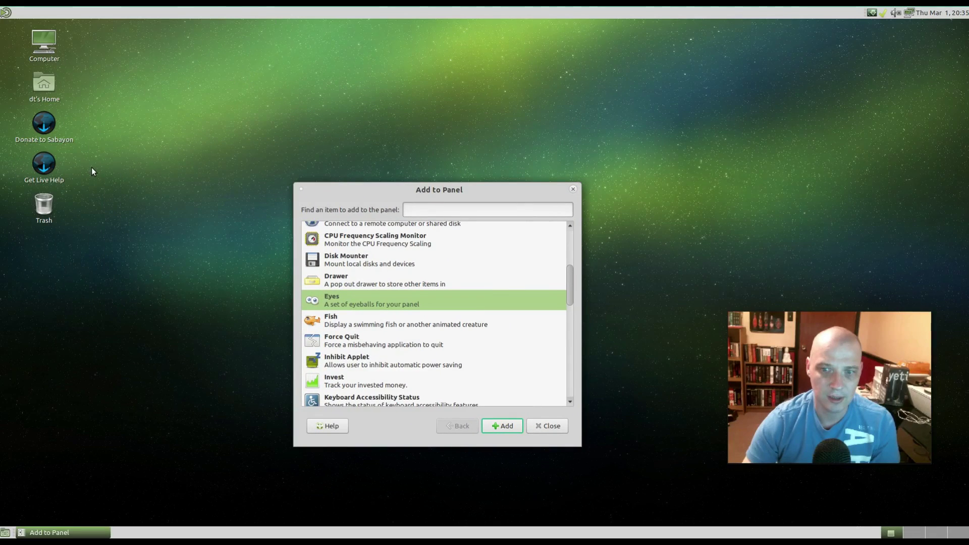
key(Escape)
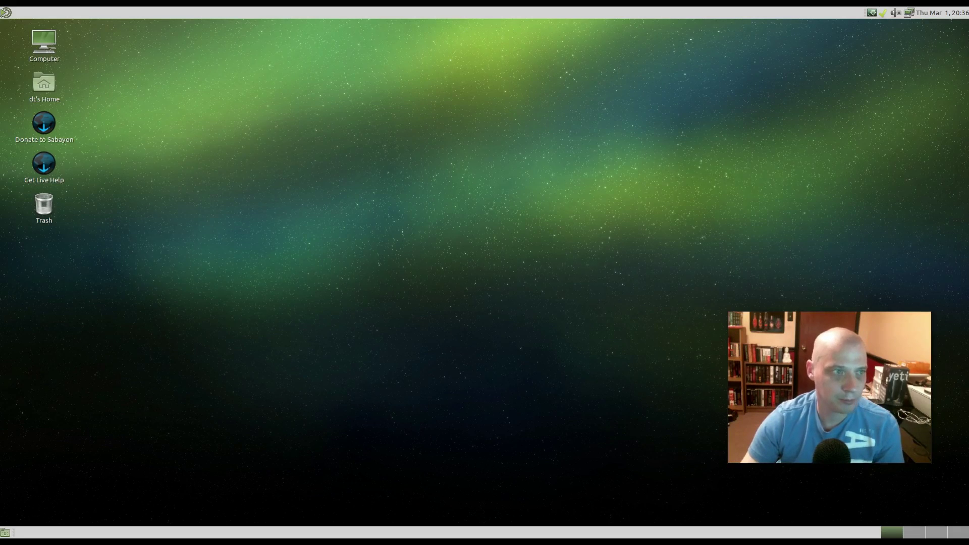
- Run 'sudo equo update && sudo equo upgrade' with the account password, then close the terminal
key(ctrl+alt+t)
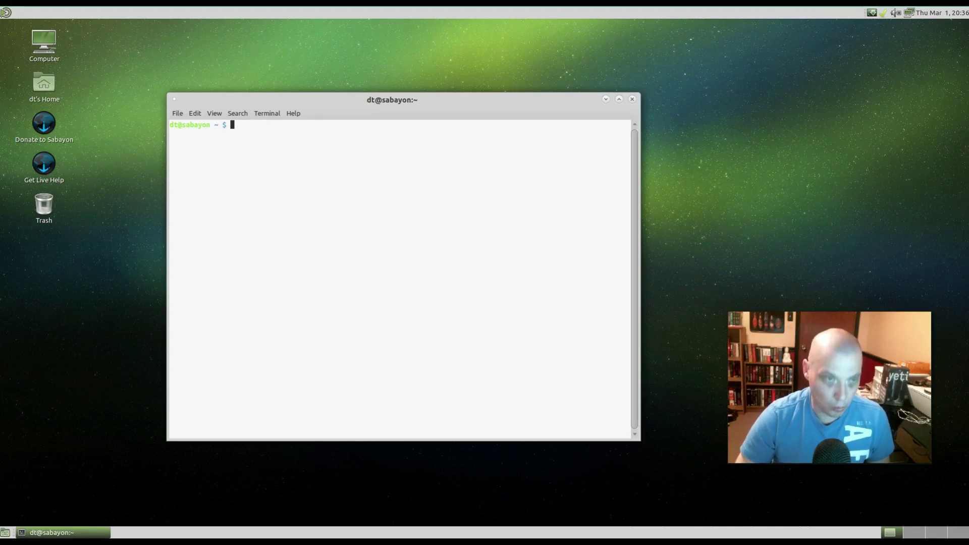
text(sudo equo )
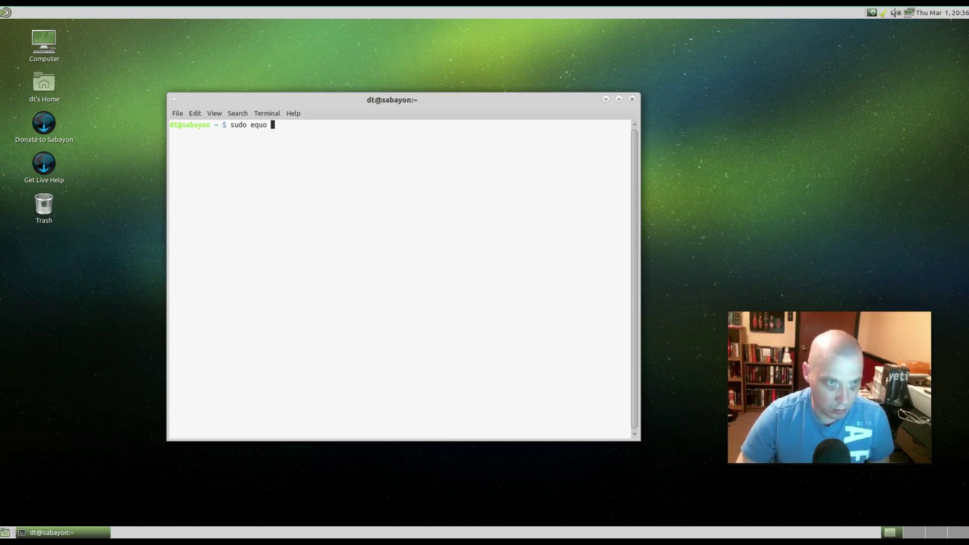
text(update &&)
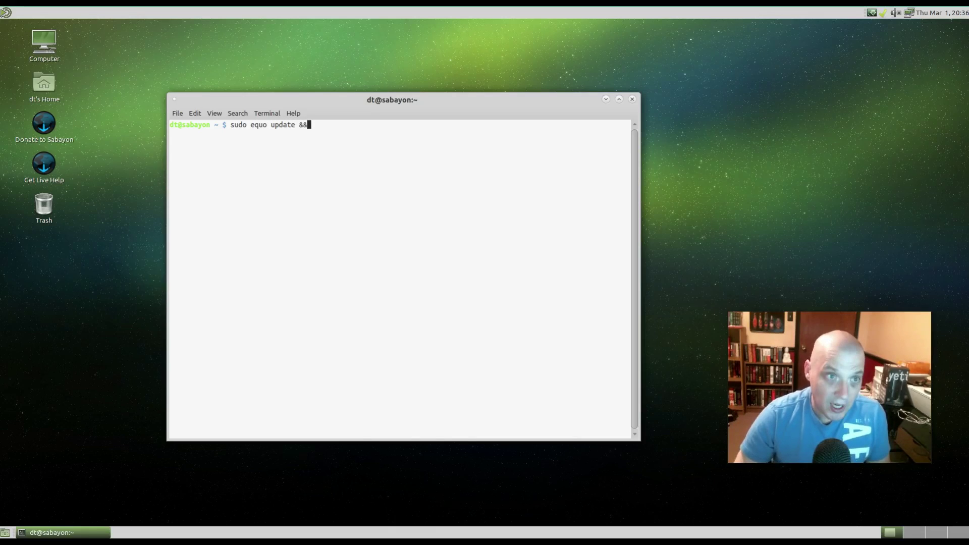
text( sudo e)
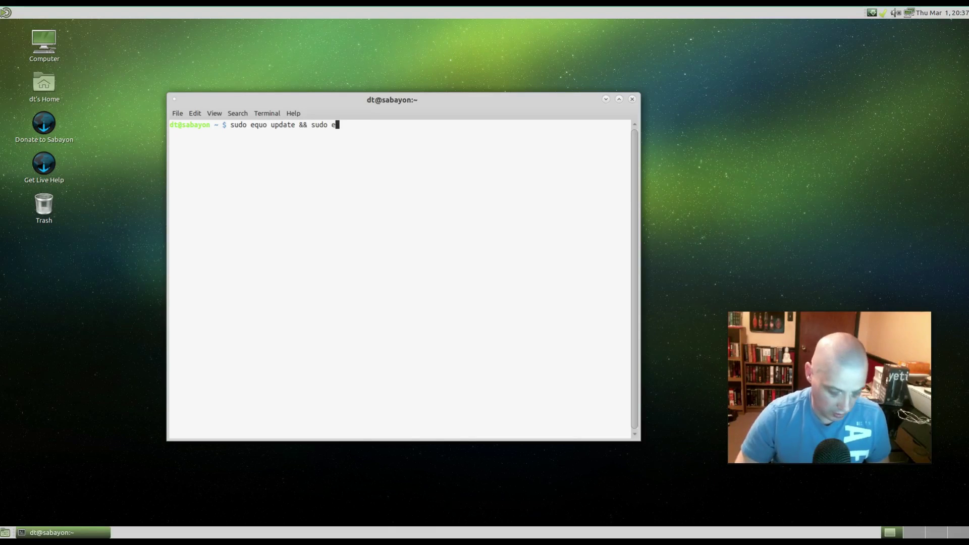
text(quo upgrade)
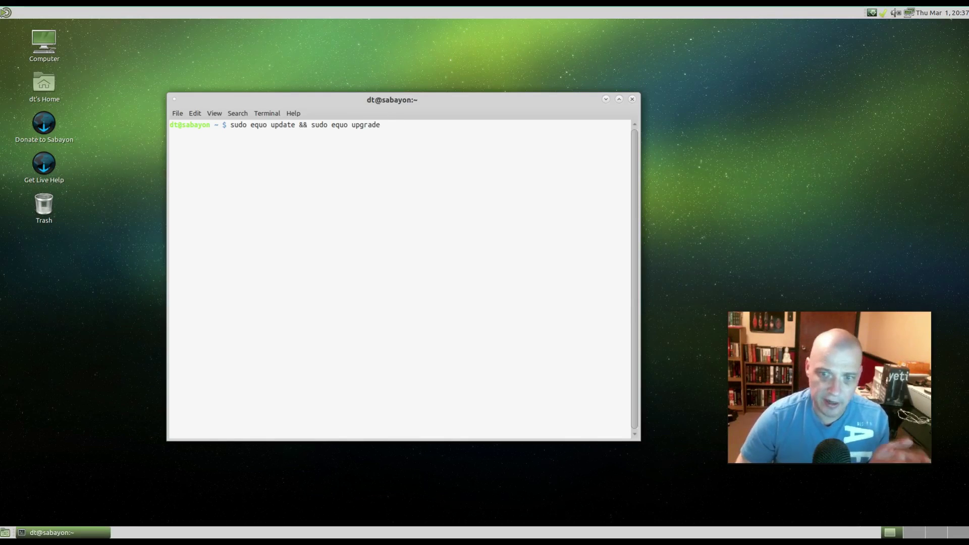
key(Return)
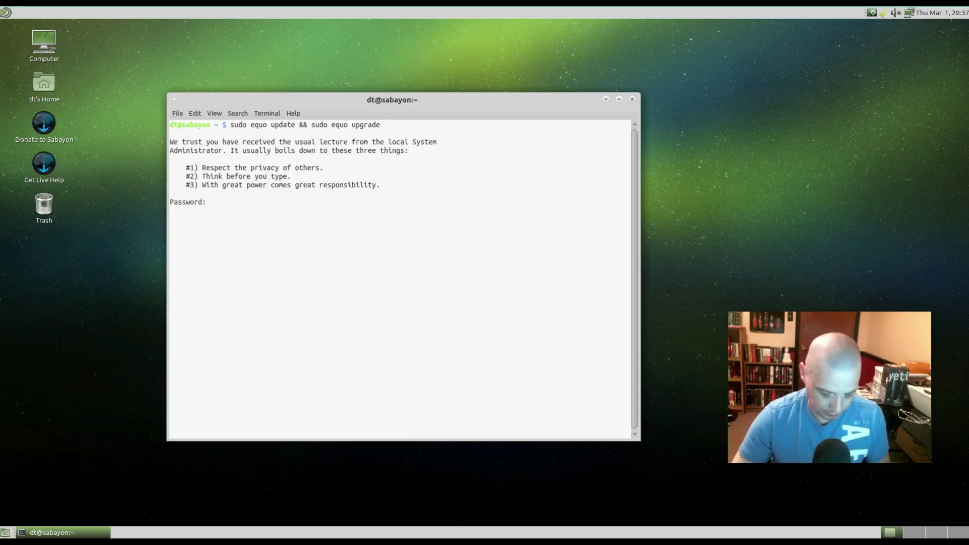
key(Return)
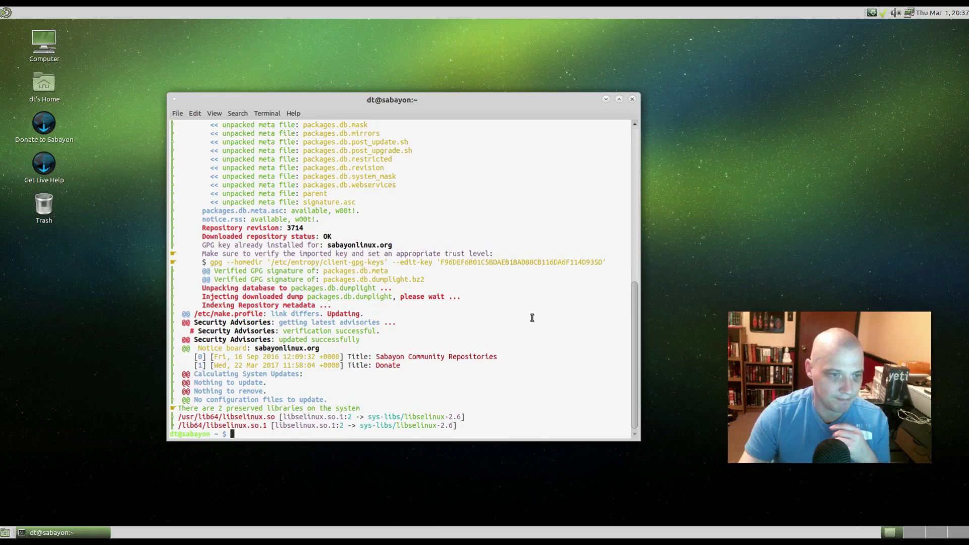
click(632, 99)
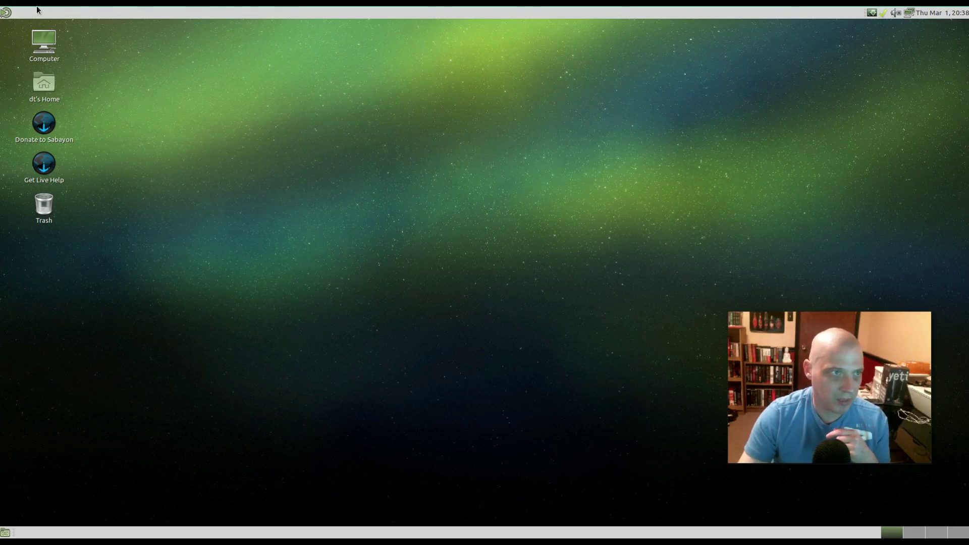
- Launch Rigo Application Browser from System > Administration and reposition its window
click(6, 12)
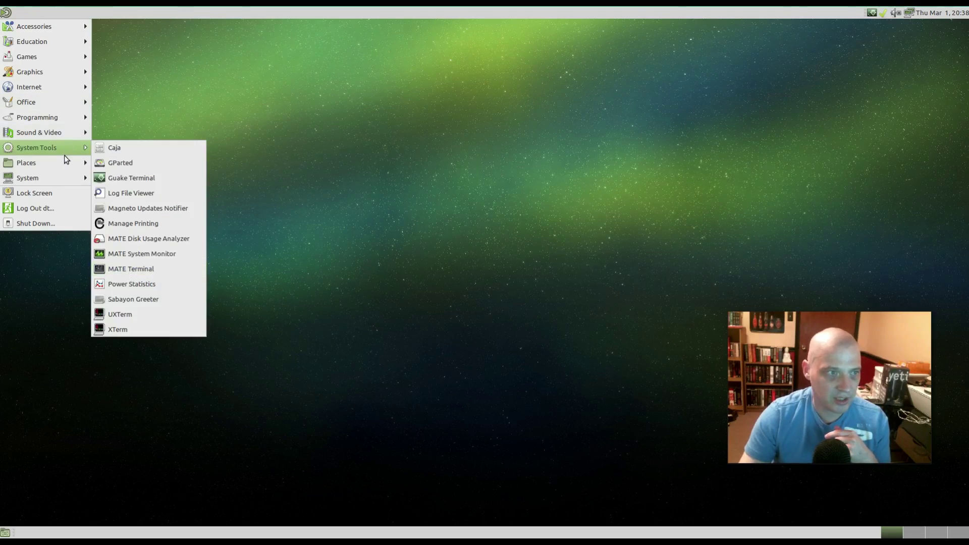
mouse_move(60, 181)
mouse_move(151, 192)
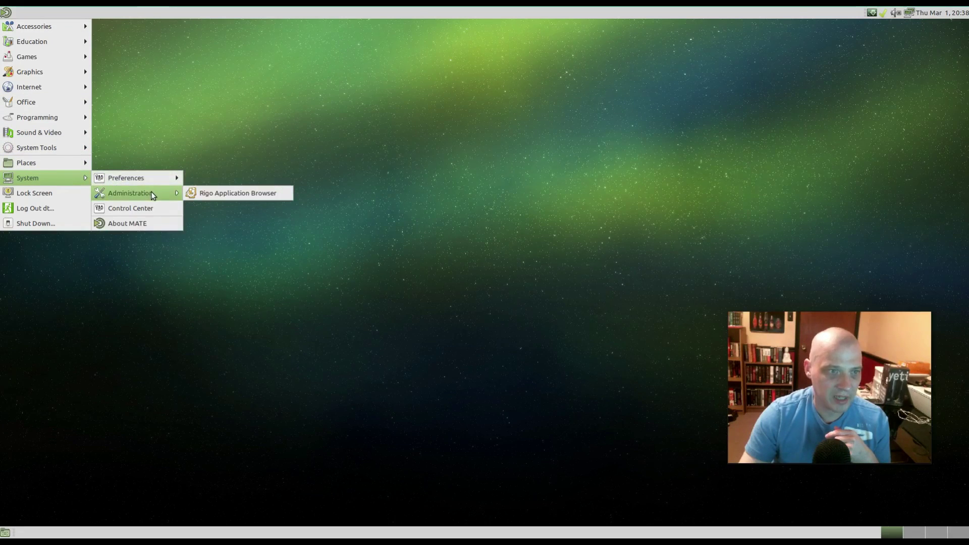
click(231, 195)
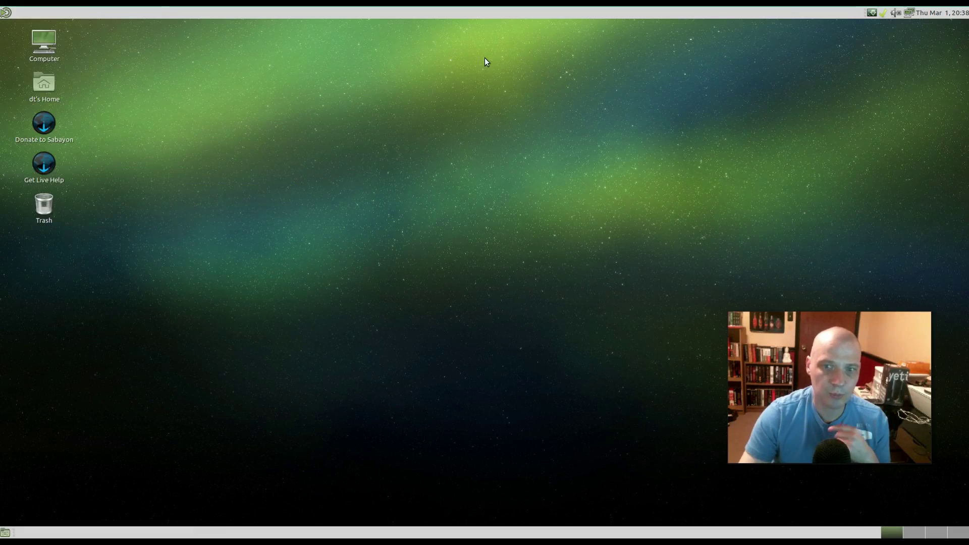
drag(595, 182, 556, 194)
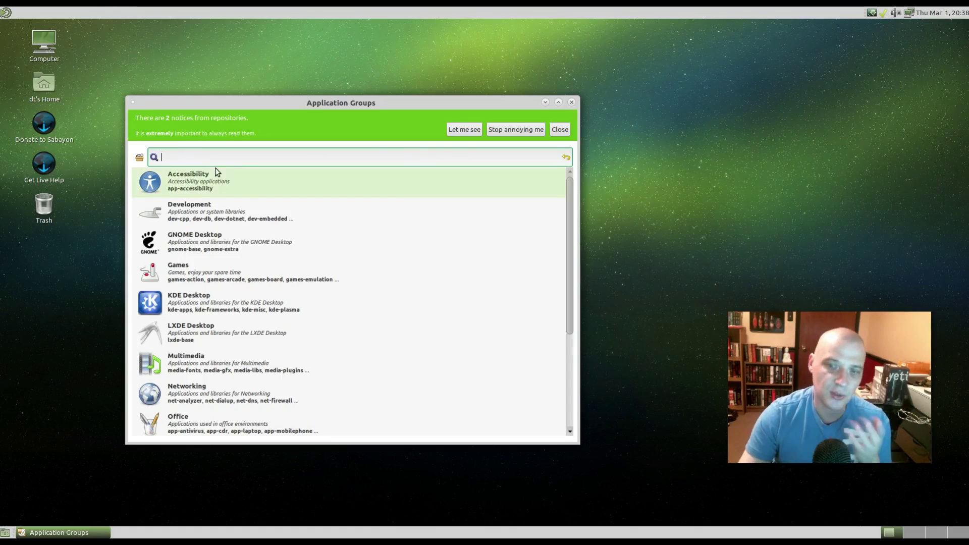
- Review the Donate and Community Repositories notices, then dismiss them with Escape
click(459, 130)
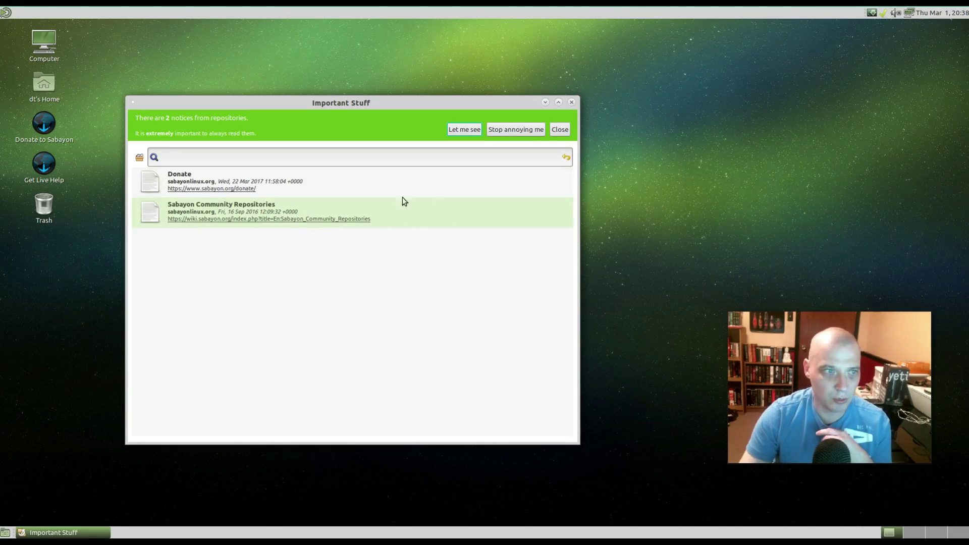
key(Escape)
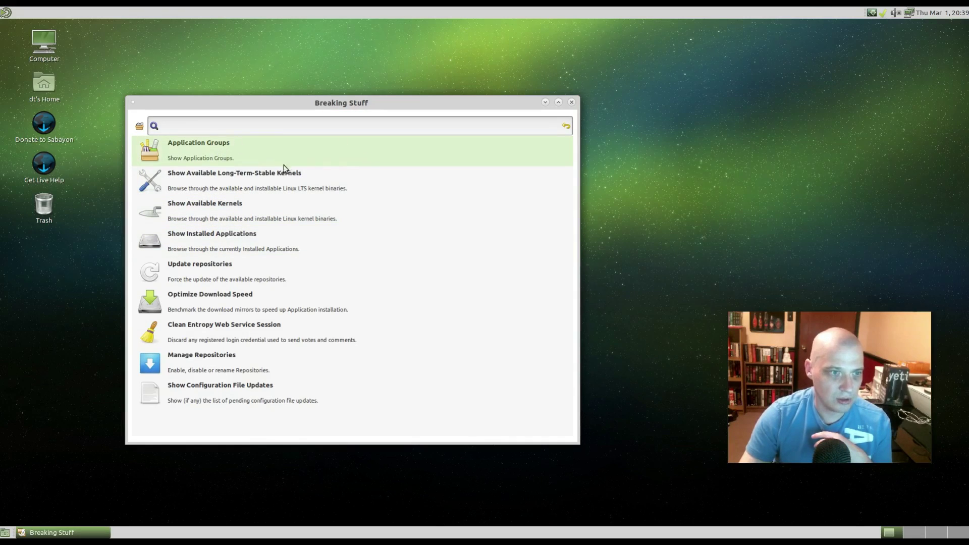
- Run Application Groups, list the Games packages such as 0ad and Abuse, then go back
click(195, 150)
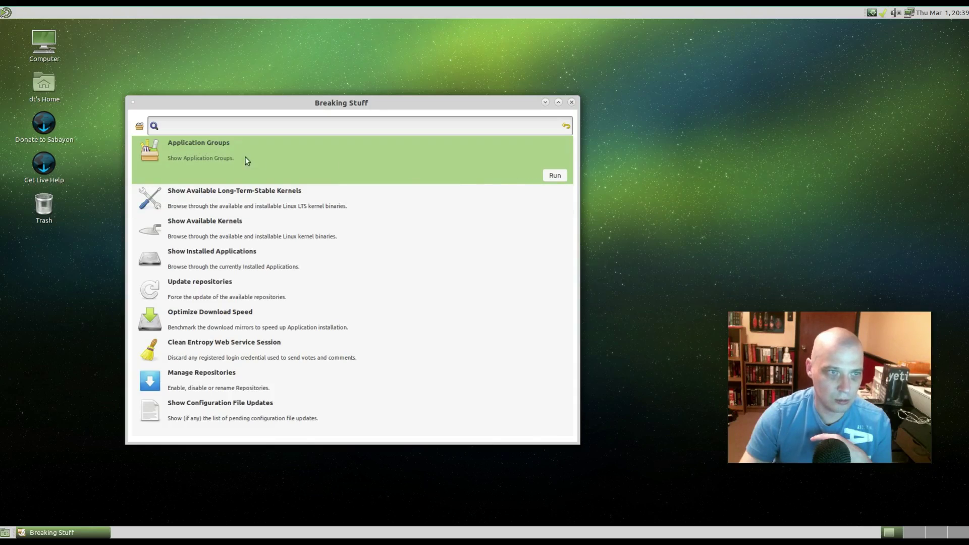
click(555, 175)
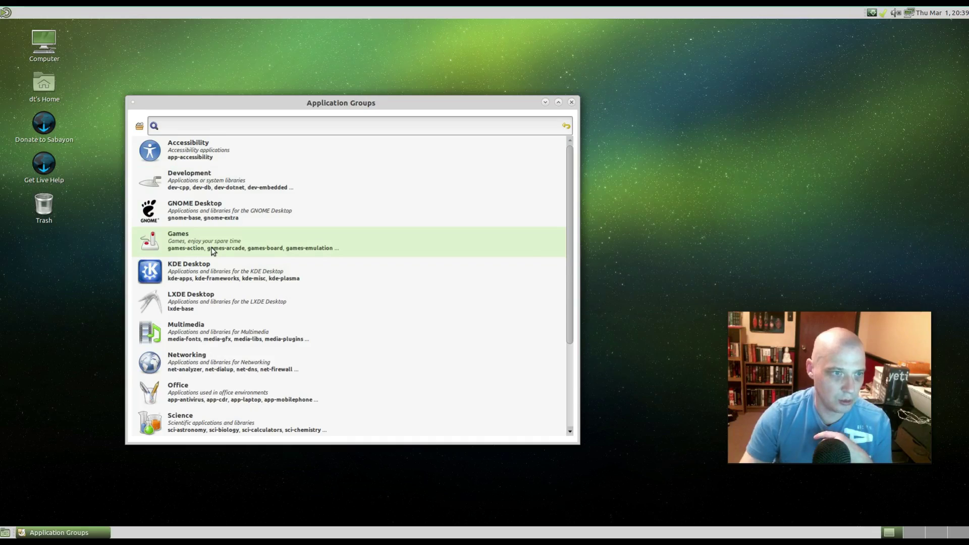
click(213, 251)
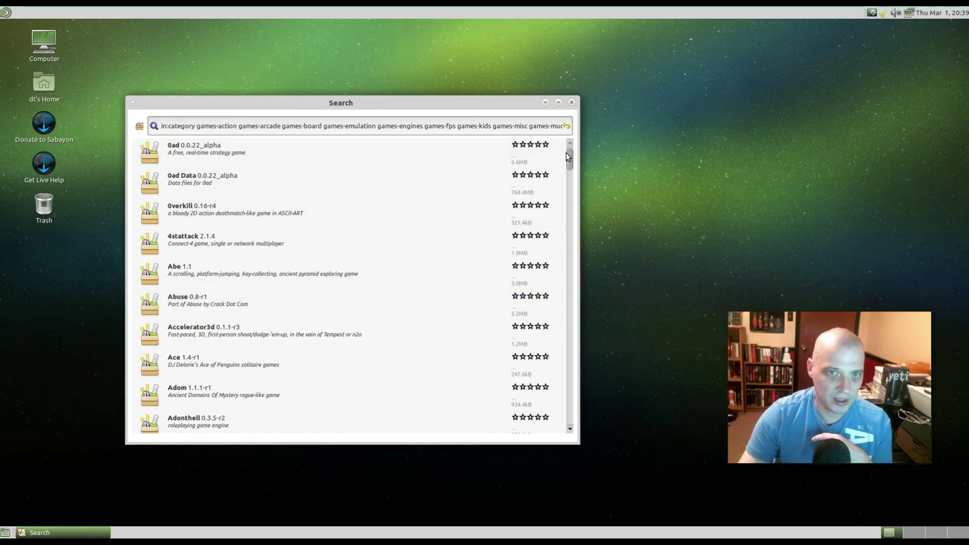
mouse_move(568, 153)
mouse_down()
mouse_move(580, 213)
mouse_move(569, 424)
mouse_move(580, 137)
mouse_up()
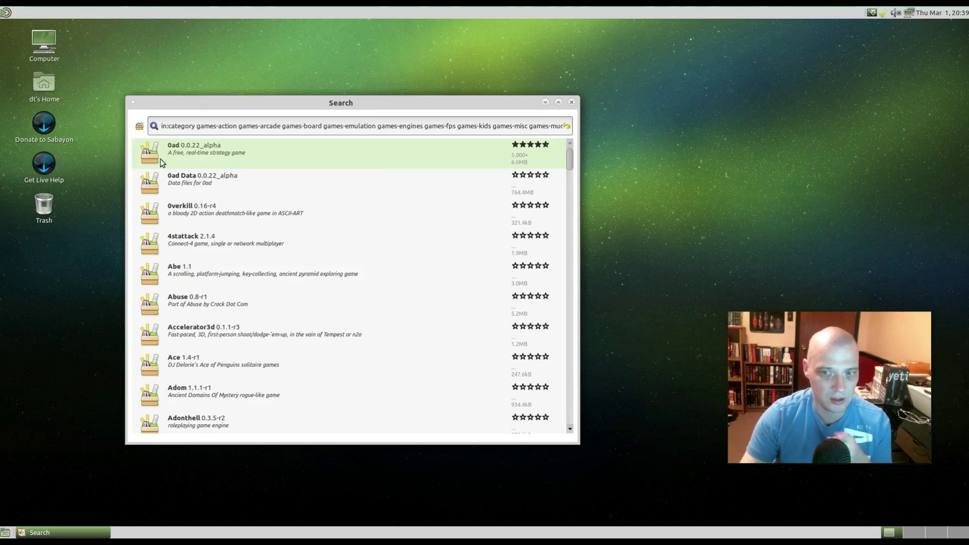
click(139, 125)
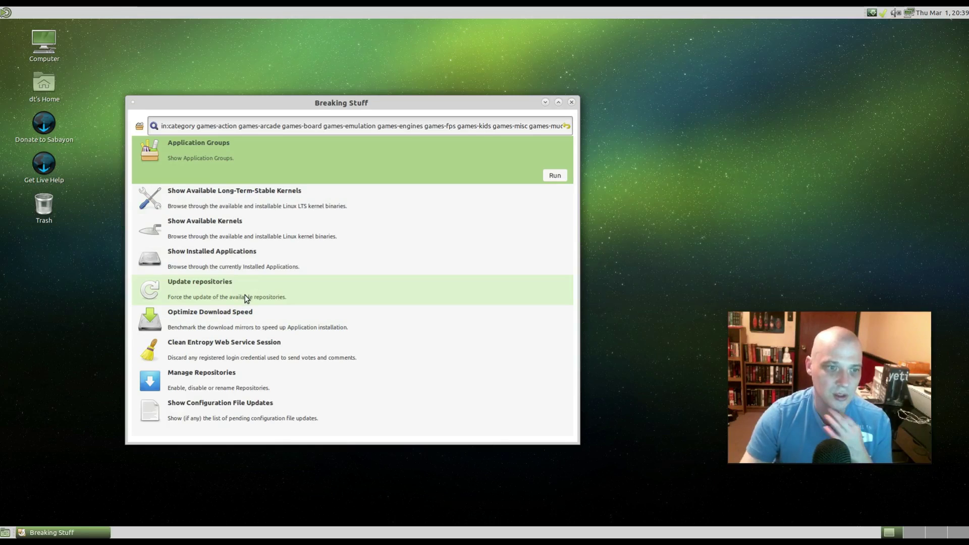
click(571, 102)
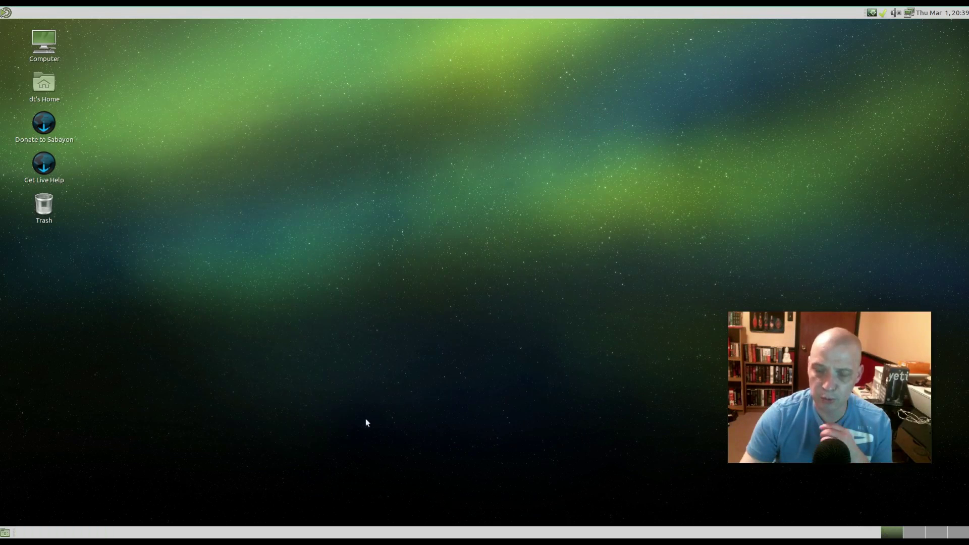